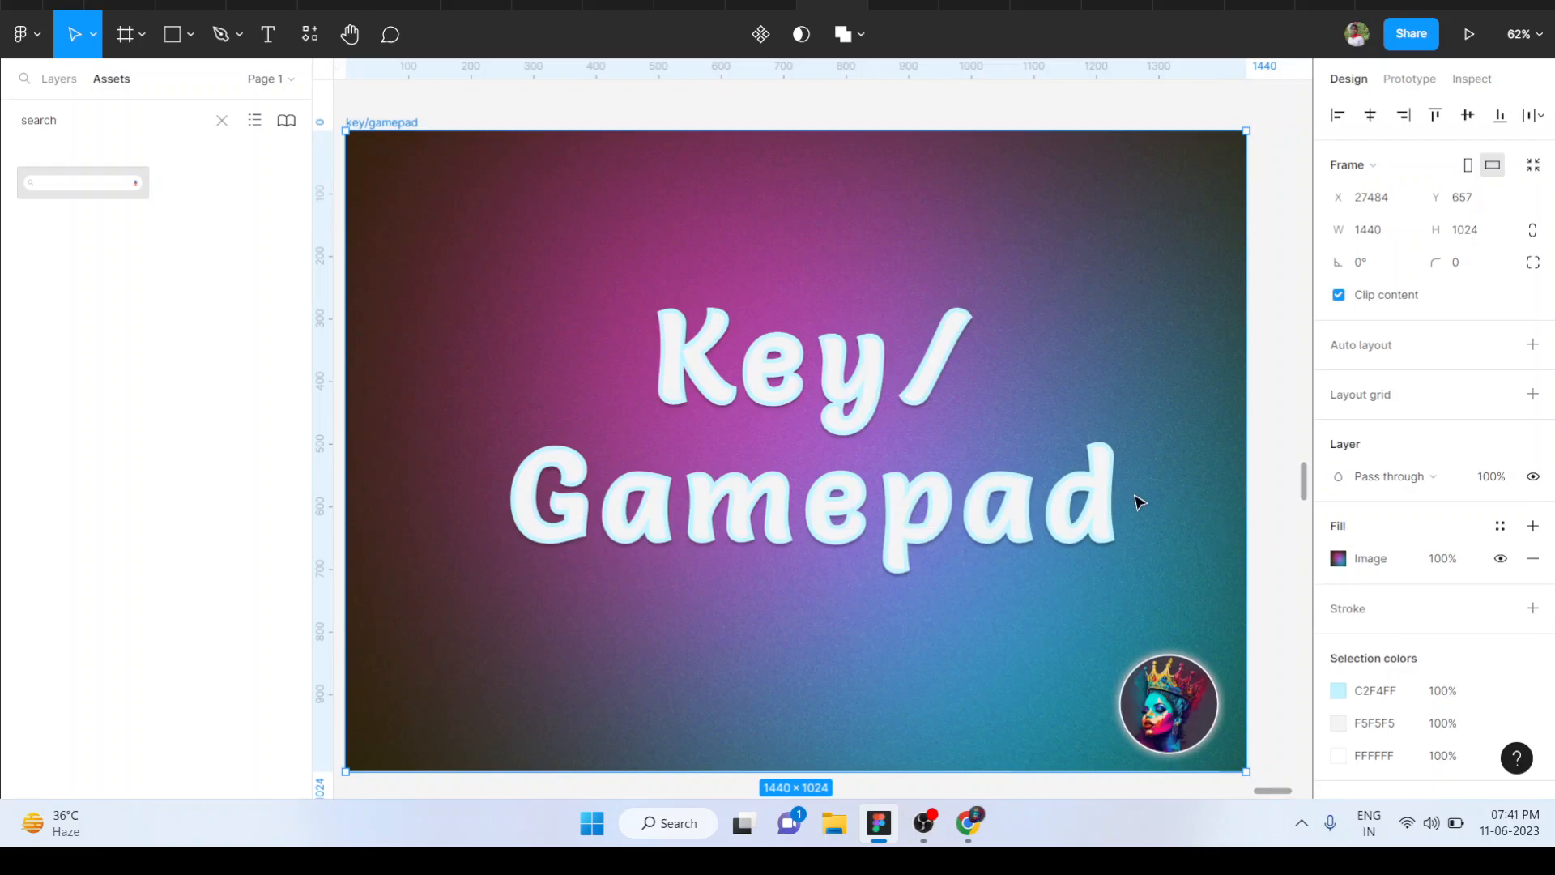
- Start the prototype presentation of the search phone frame
{"action": "scroll", "coordinate": [1134, 501], "scroll_direction": "down", "scroll_amount": 5}
{"action": "scroll", "coordinate": [1134, 500], "scroll_direction": "down", "scroll_amount": 3}
{"action": "scroll", "coordinate": [1133, 500], "scroll_direction": "left", "scroll_amount": 1}
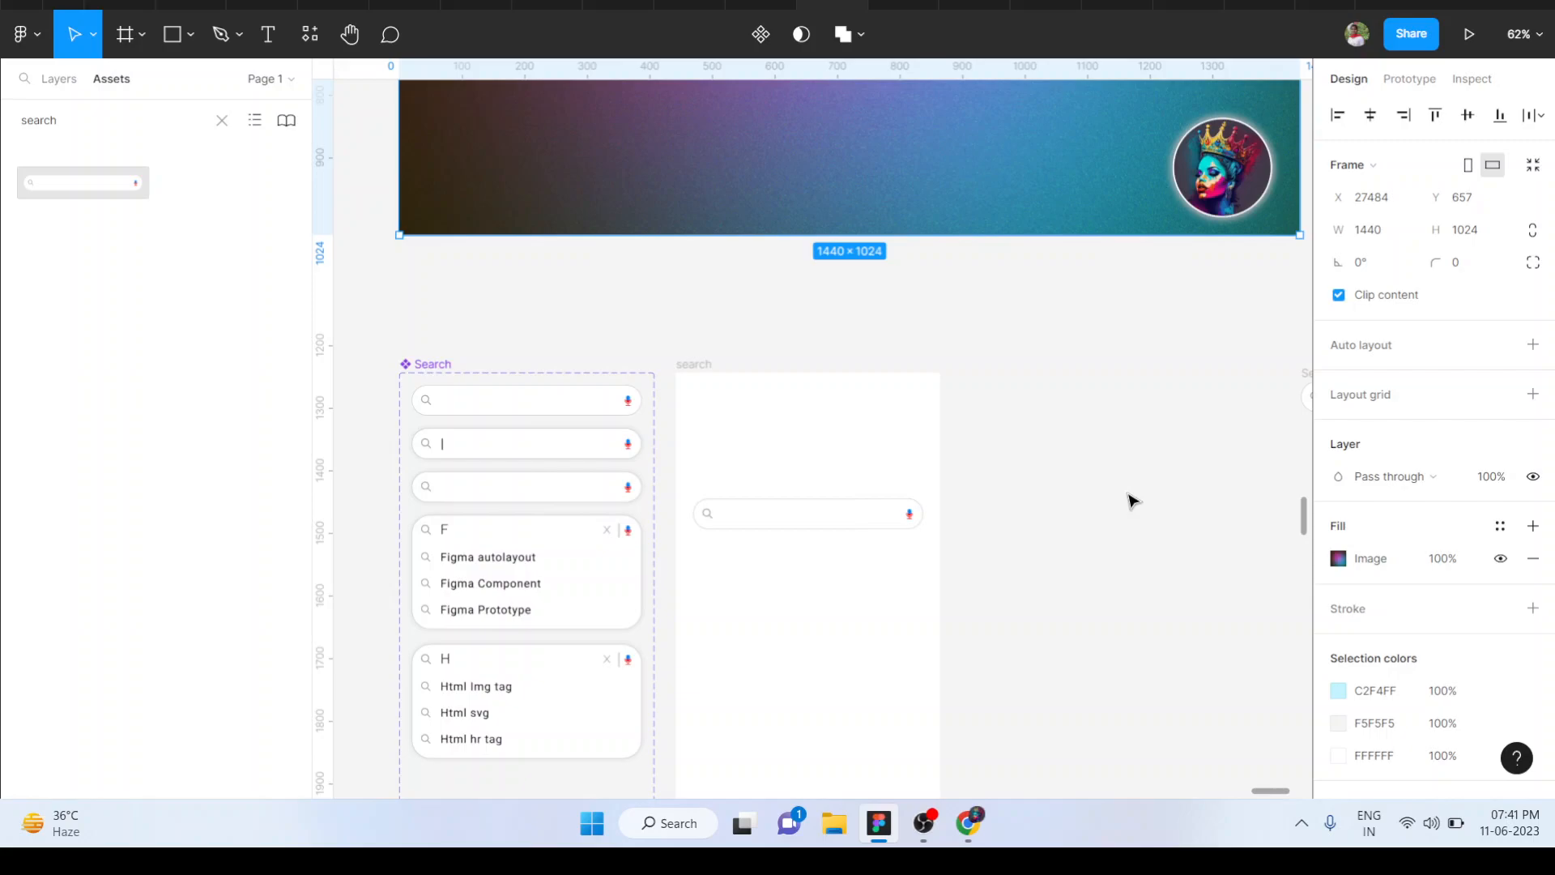
{"action": "left_click", "coordinate": [695, 366]}
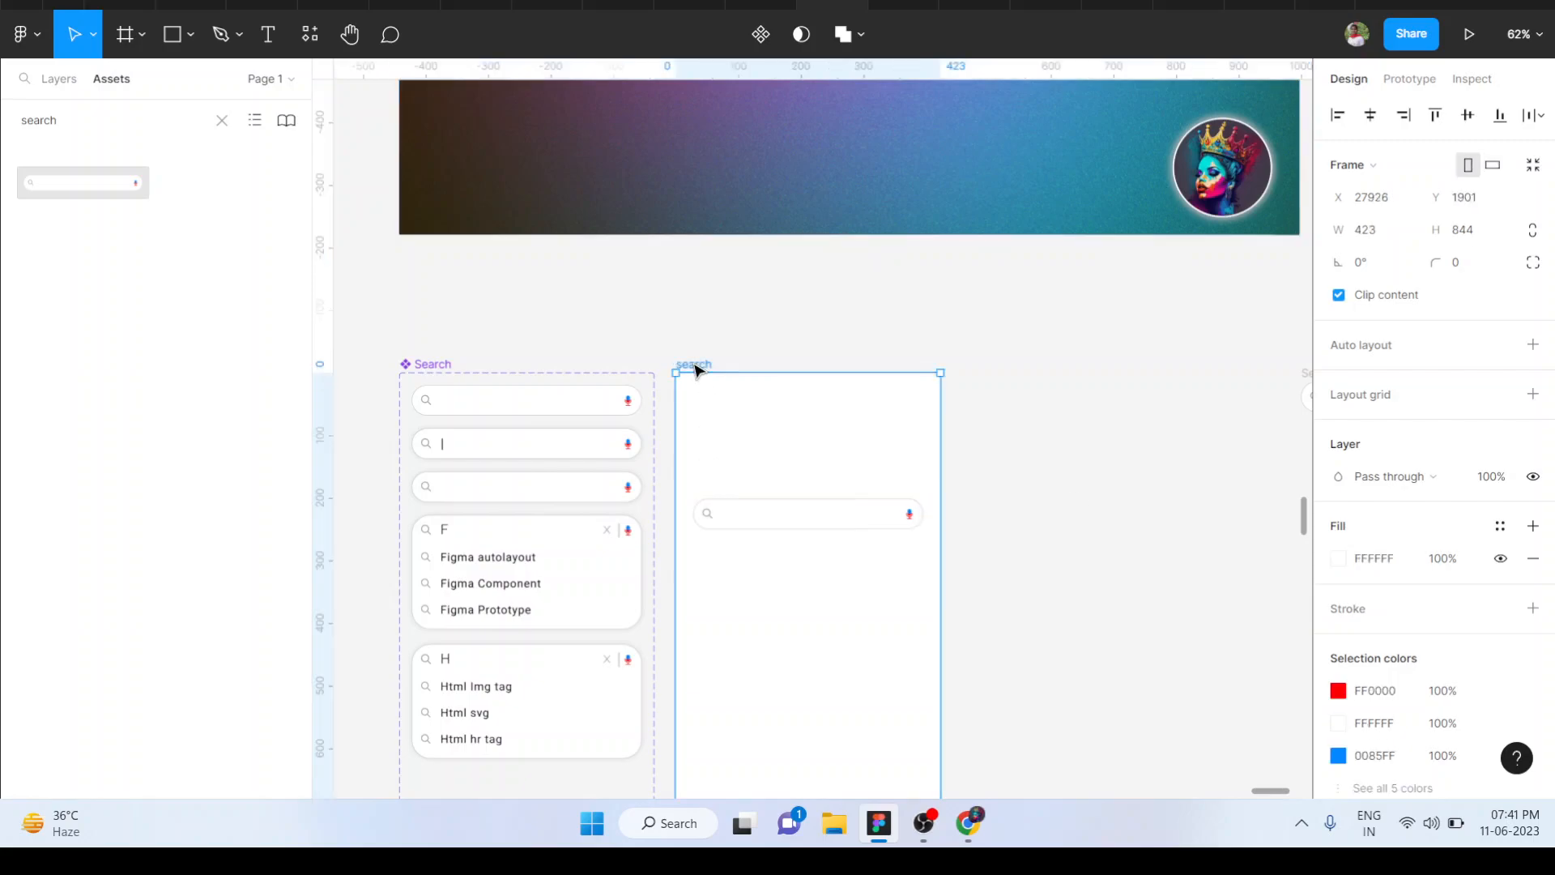
{"action": "left_click", "coordinate": [1468, 36]}
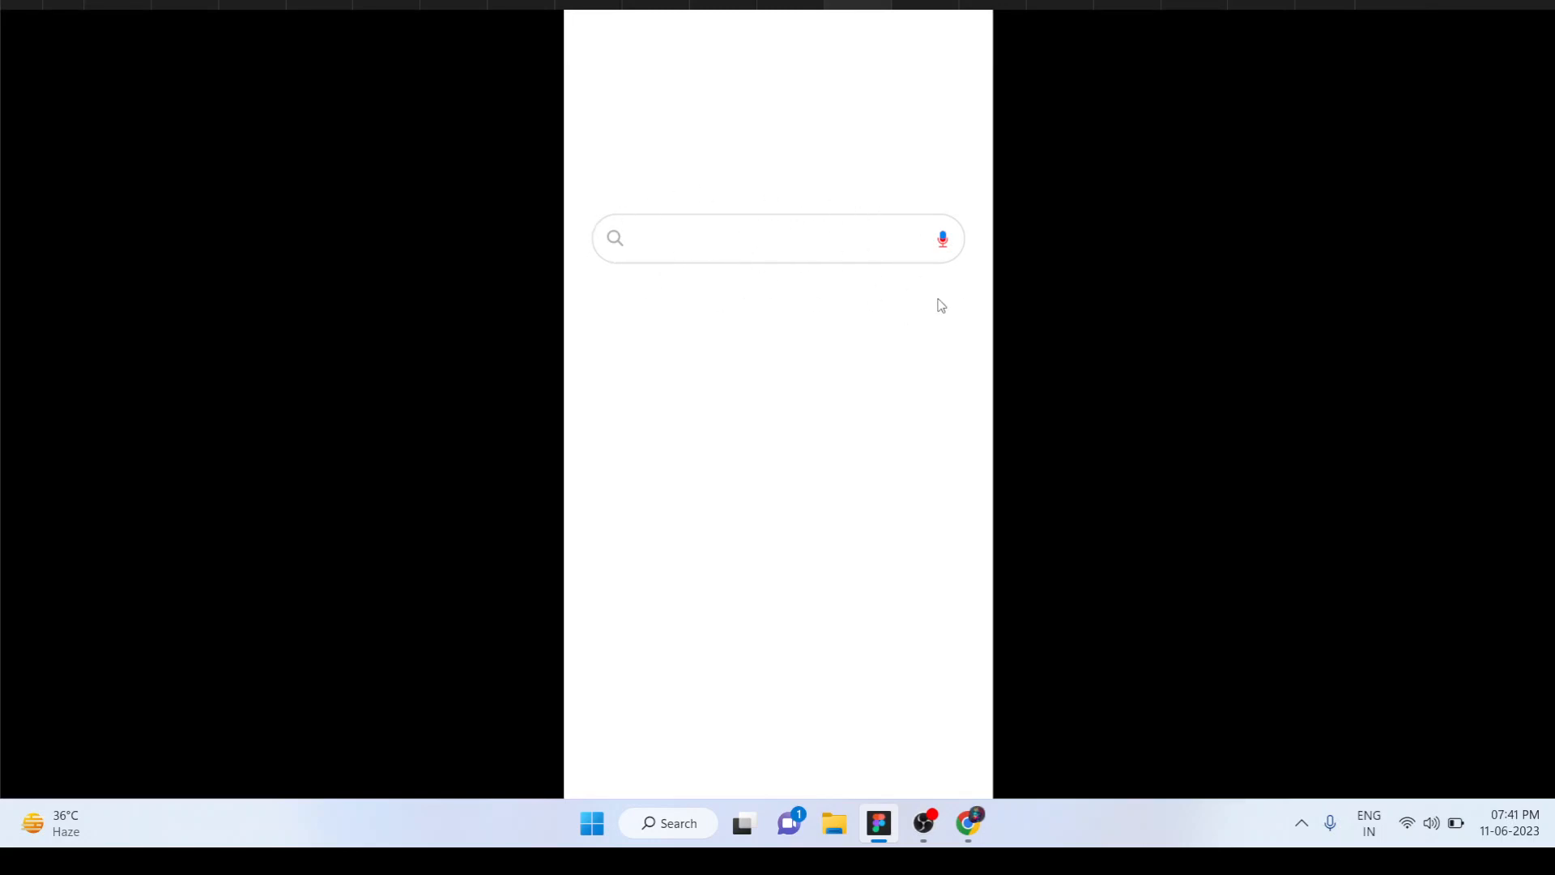
- Test the search bar prototype by entering and clearing F, then H, and return to the design file
{"action": "left_click", "coordinate": [665, 249]}
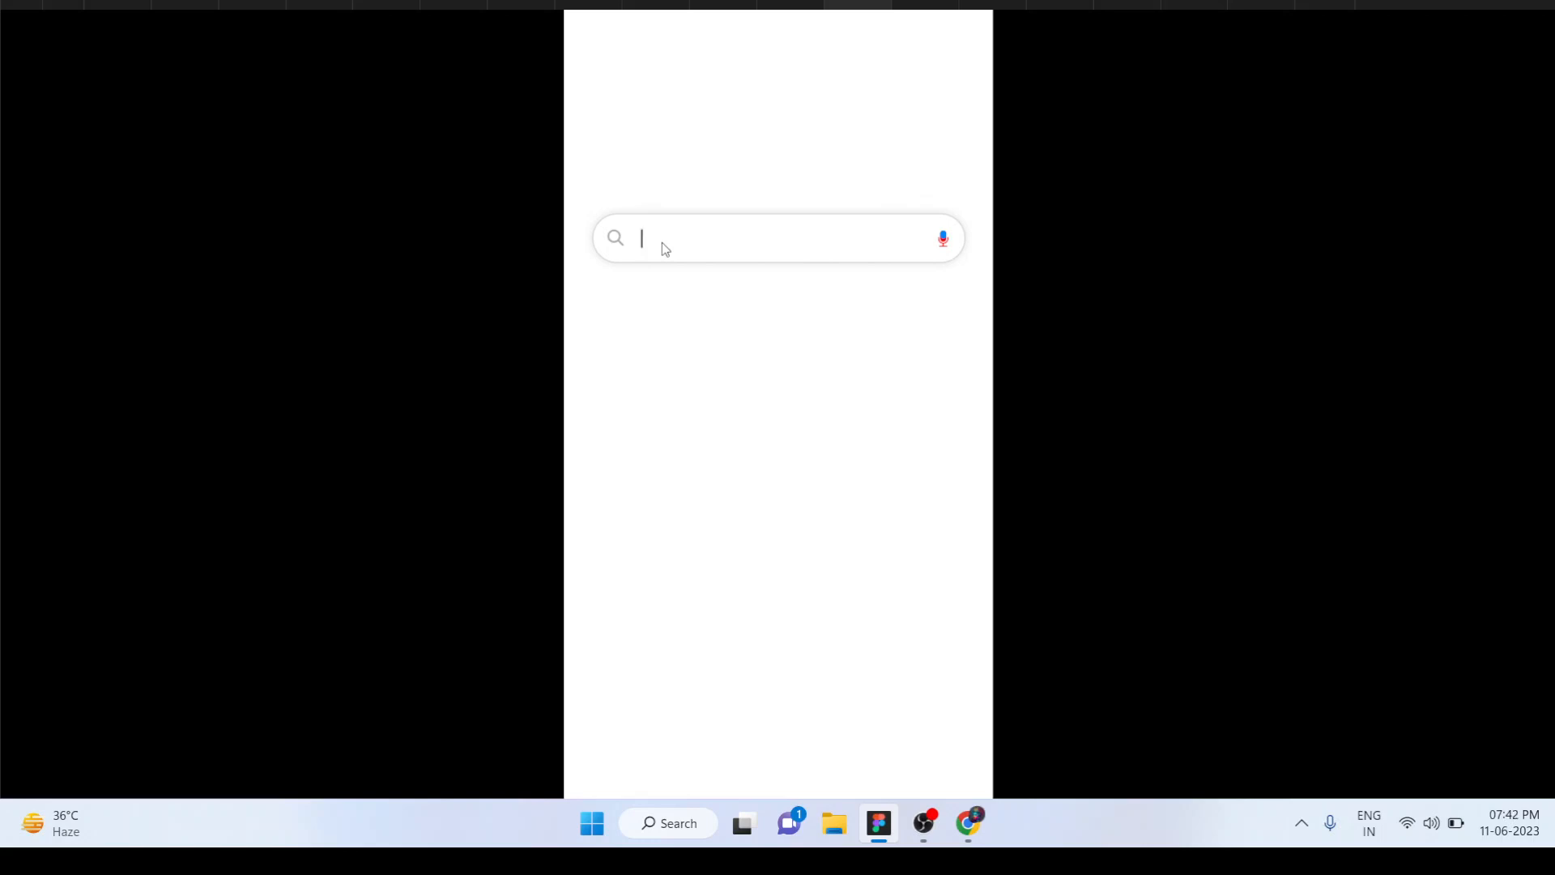
{"action": "type", "text": "F"}
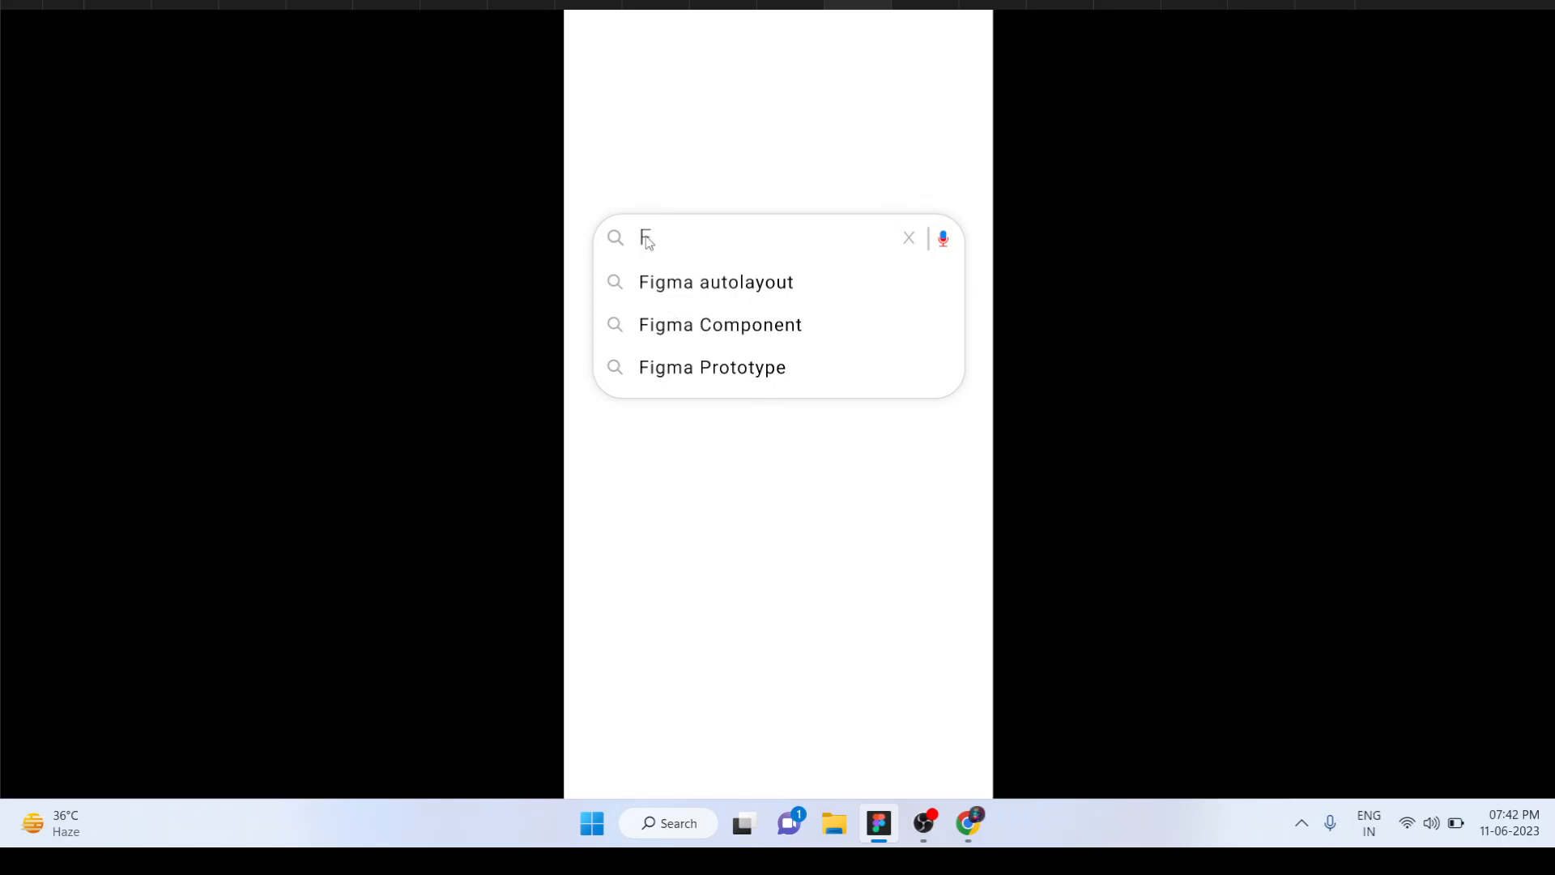
{"action": "left_click", "coordinate": [910, 243]}
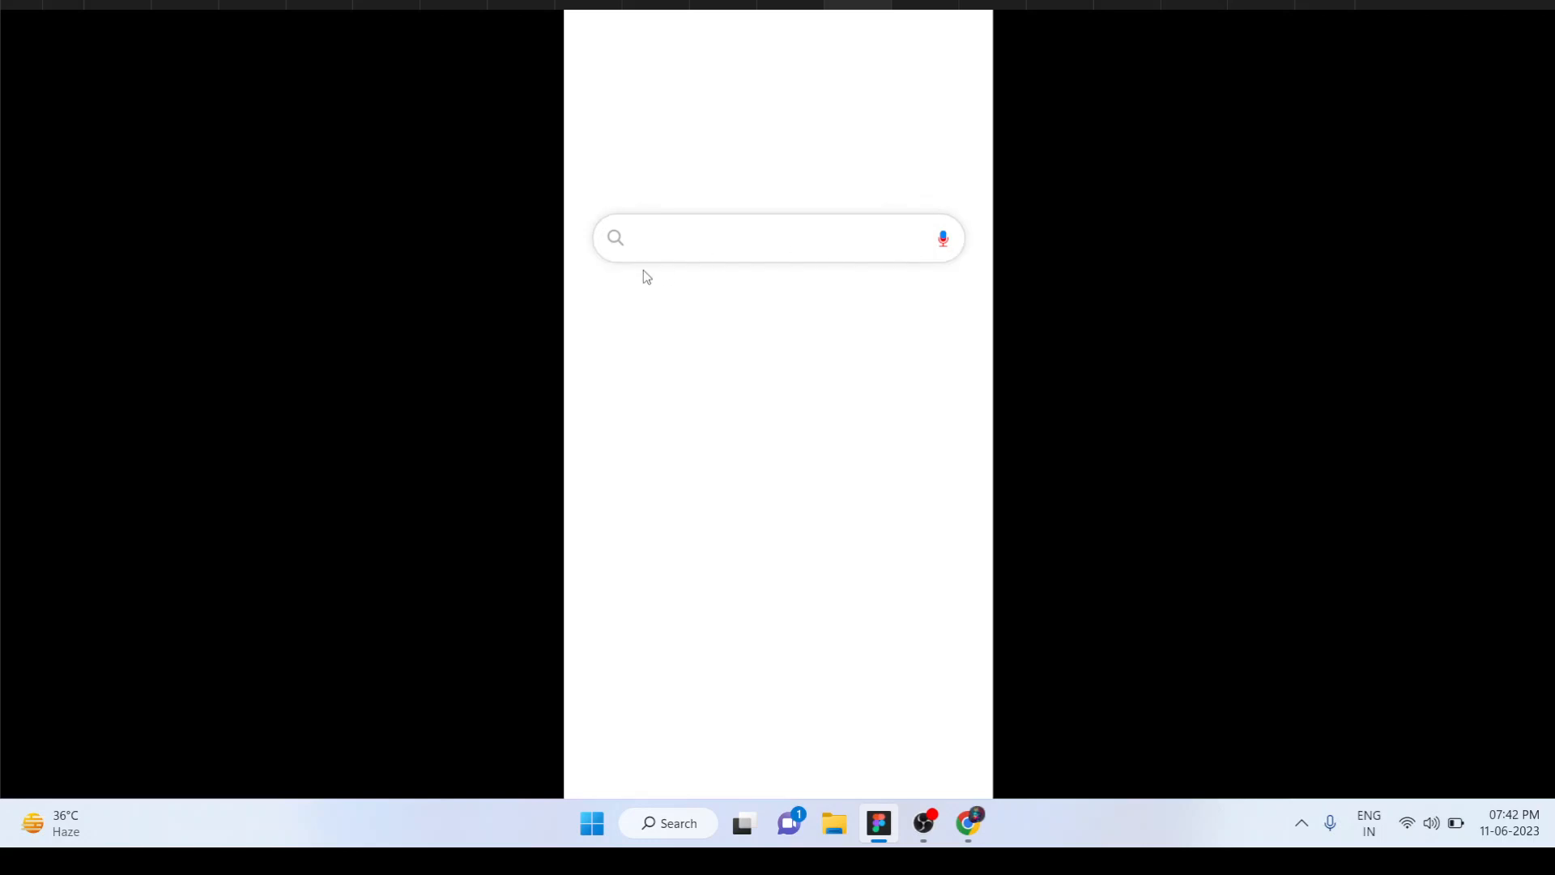
{"action": "type", "text": "H"}
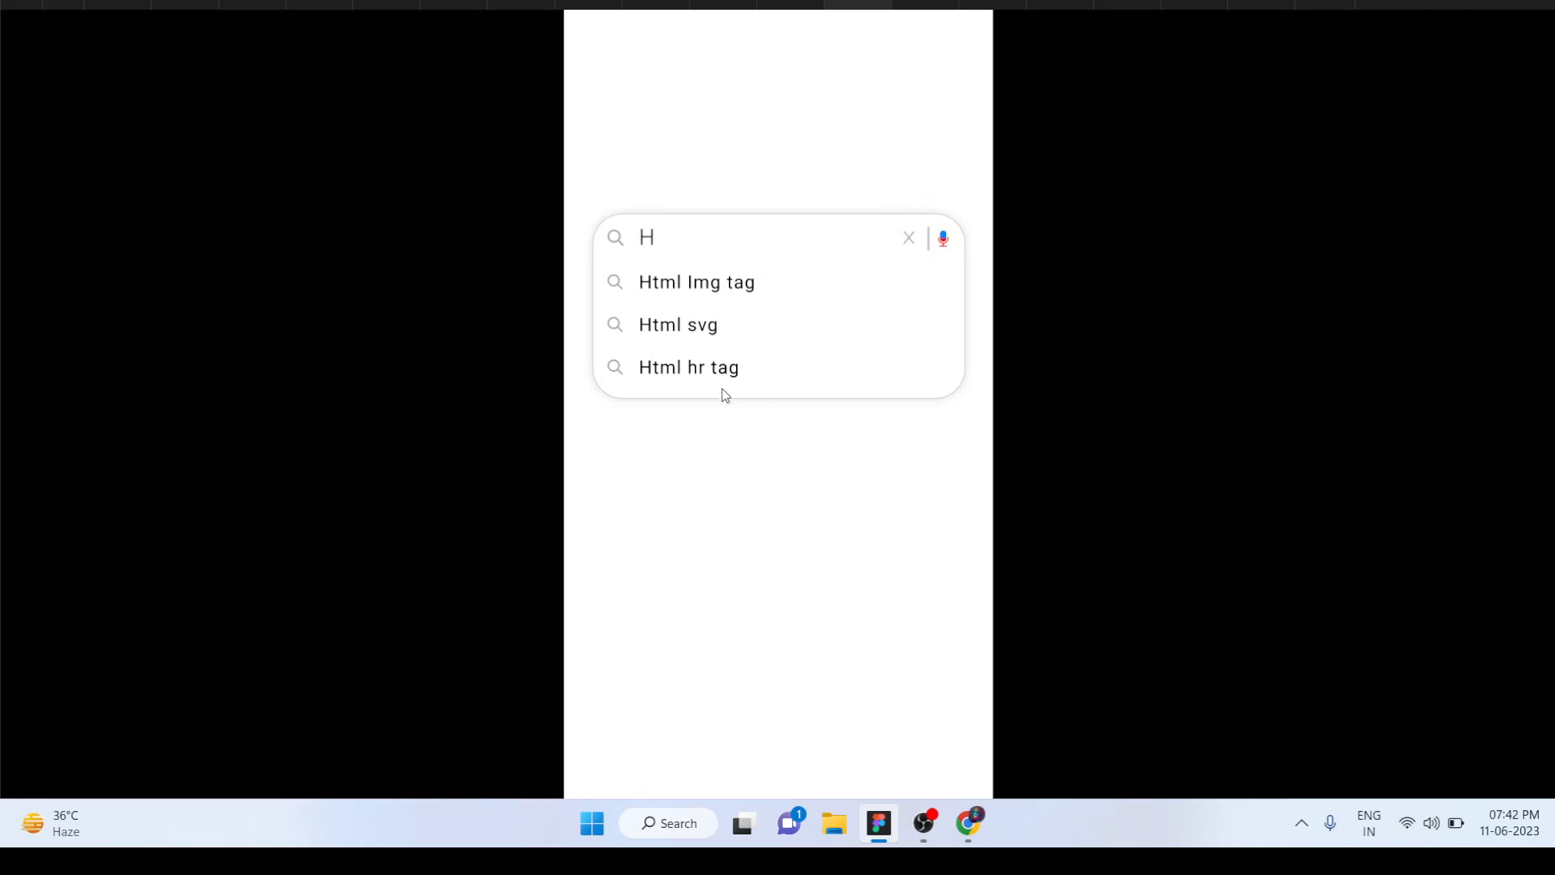
{"action": "left_click", "coordinate": [910, 247]}
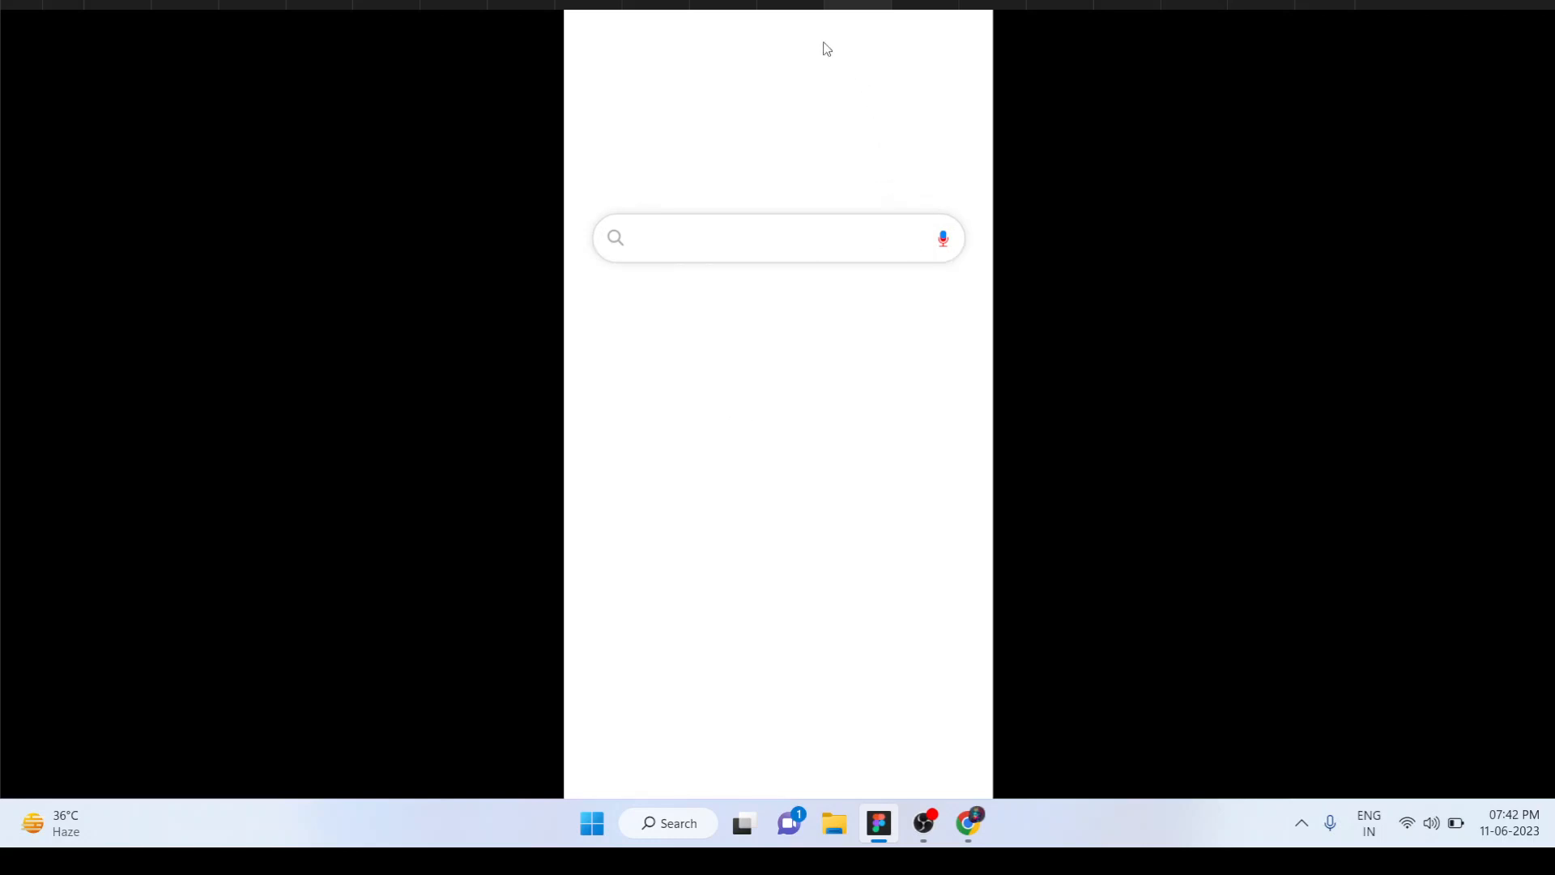
{"action": "left_click", "coordinate": [789, 5]}
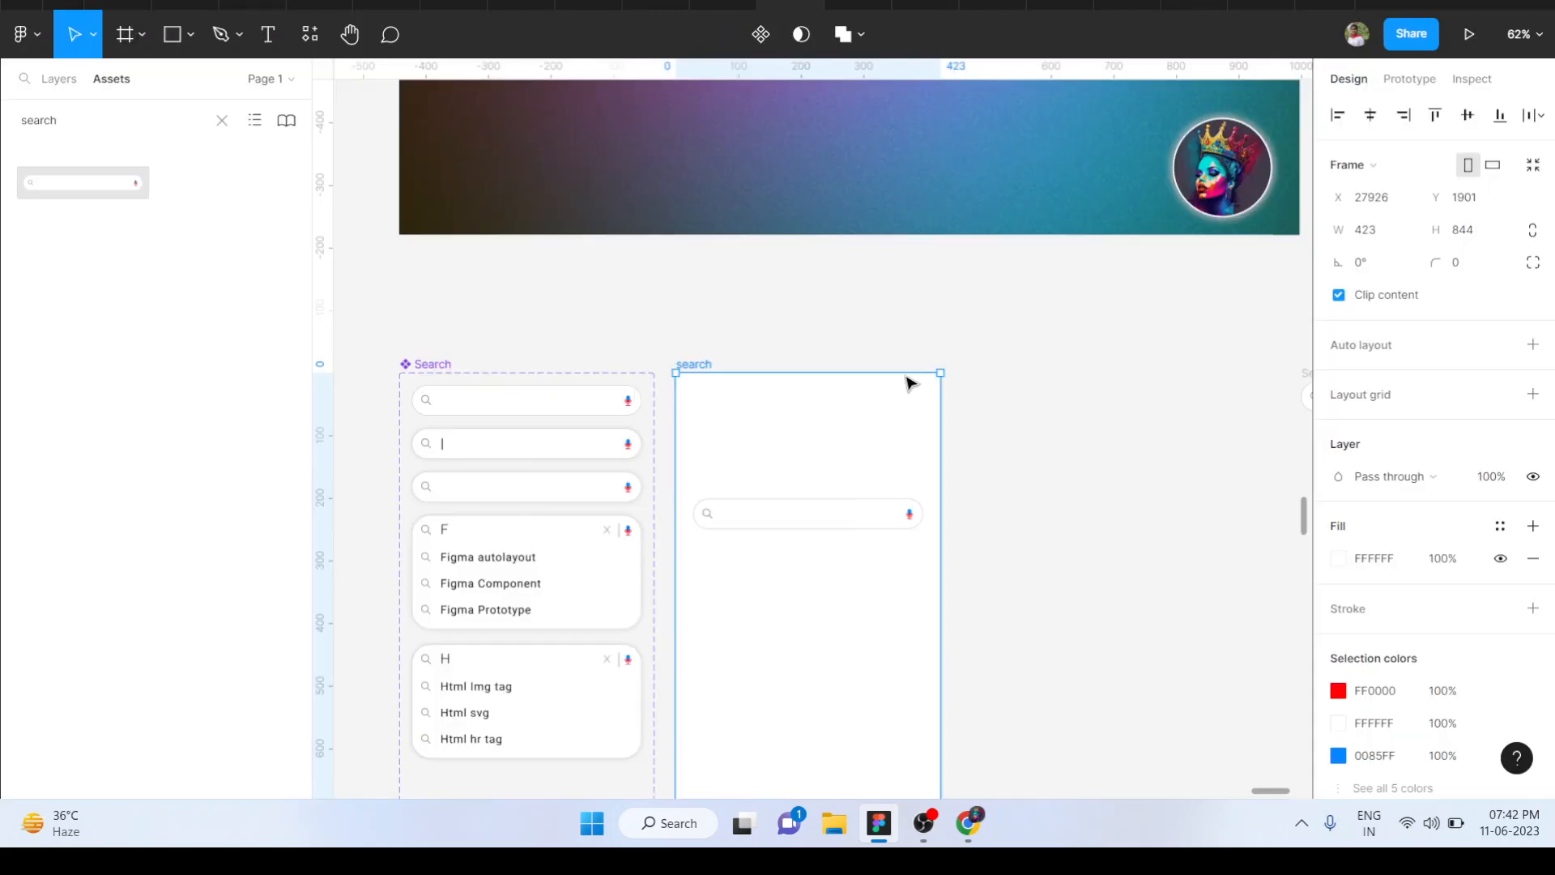
- Examine all five variants of the finished Search component, including the cursor state and the F and H suggestion lists
{"action": "scroll", "coordinate": [1145, 481], "scroll_direction": "down", "scroll_amount": 2}
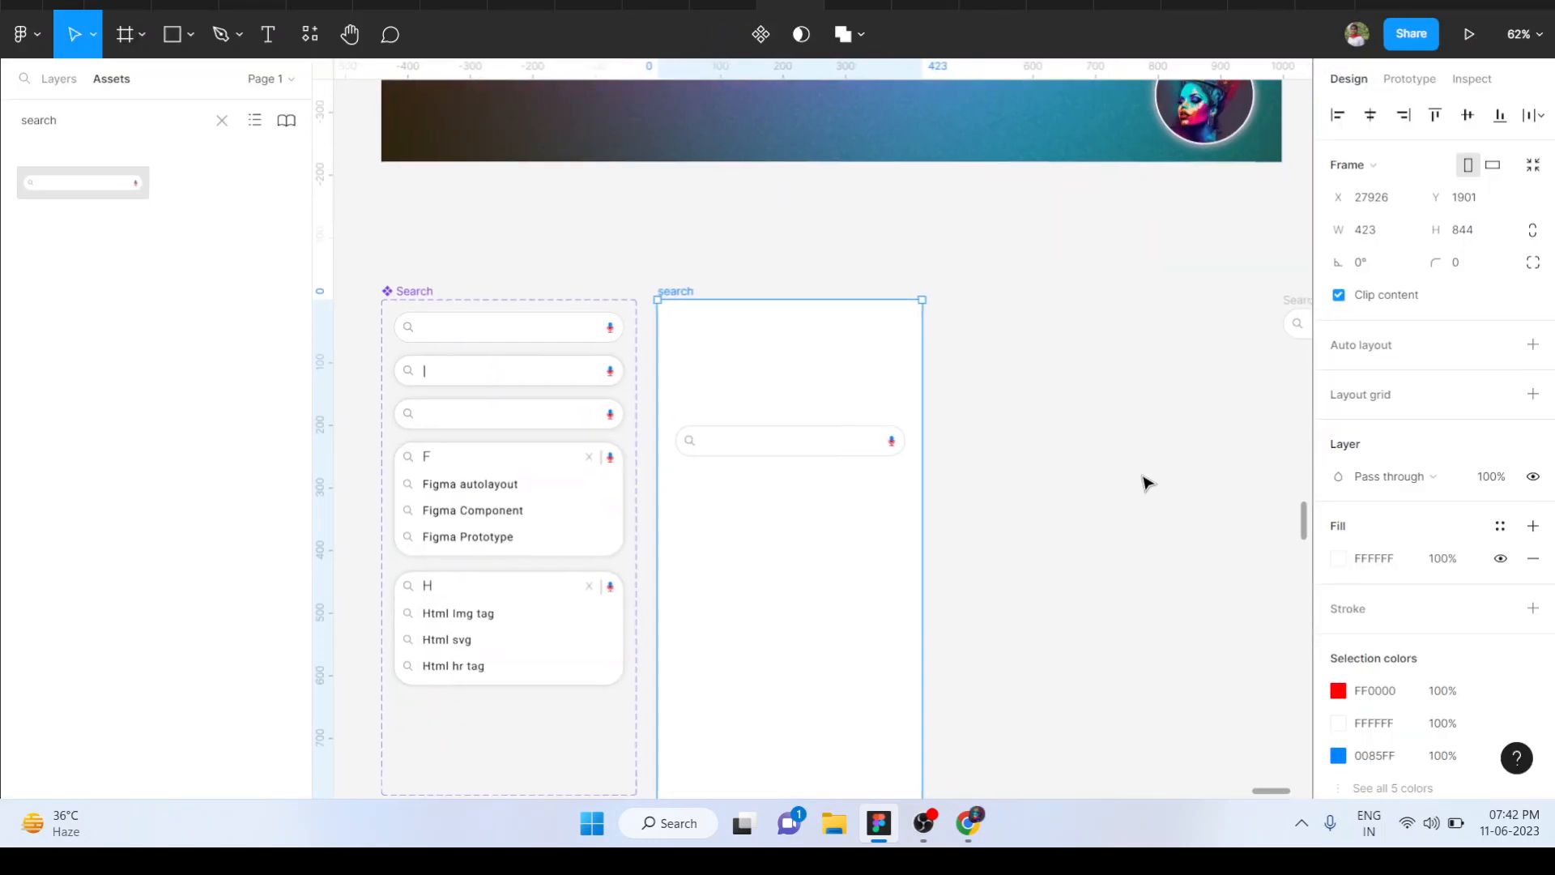
{"action": "scroll", "coordinate": [437, 489], "scroll_direction": "up", "scroll_amount": 5}
{"action": "scroll", "coordinate": [438, 493], "scroll_direction": "up", "scroll_amount": 3}
{"action": "scroll", "coordinate": [437, 494], "scroll_direction": "left", "scroll_amount": 1}
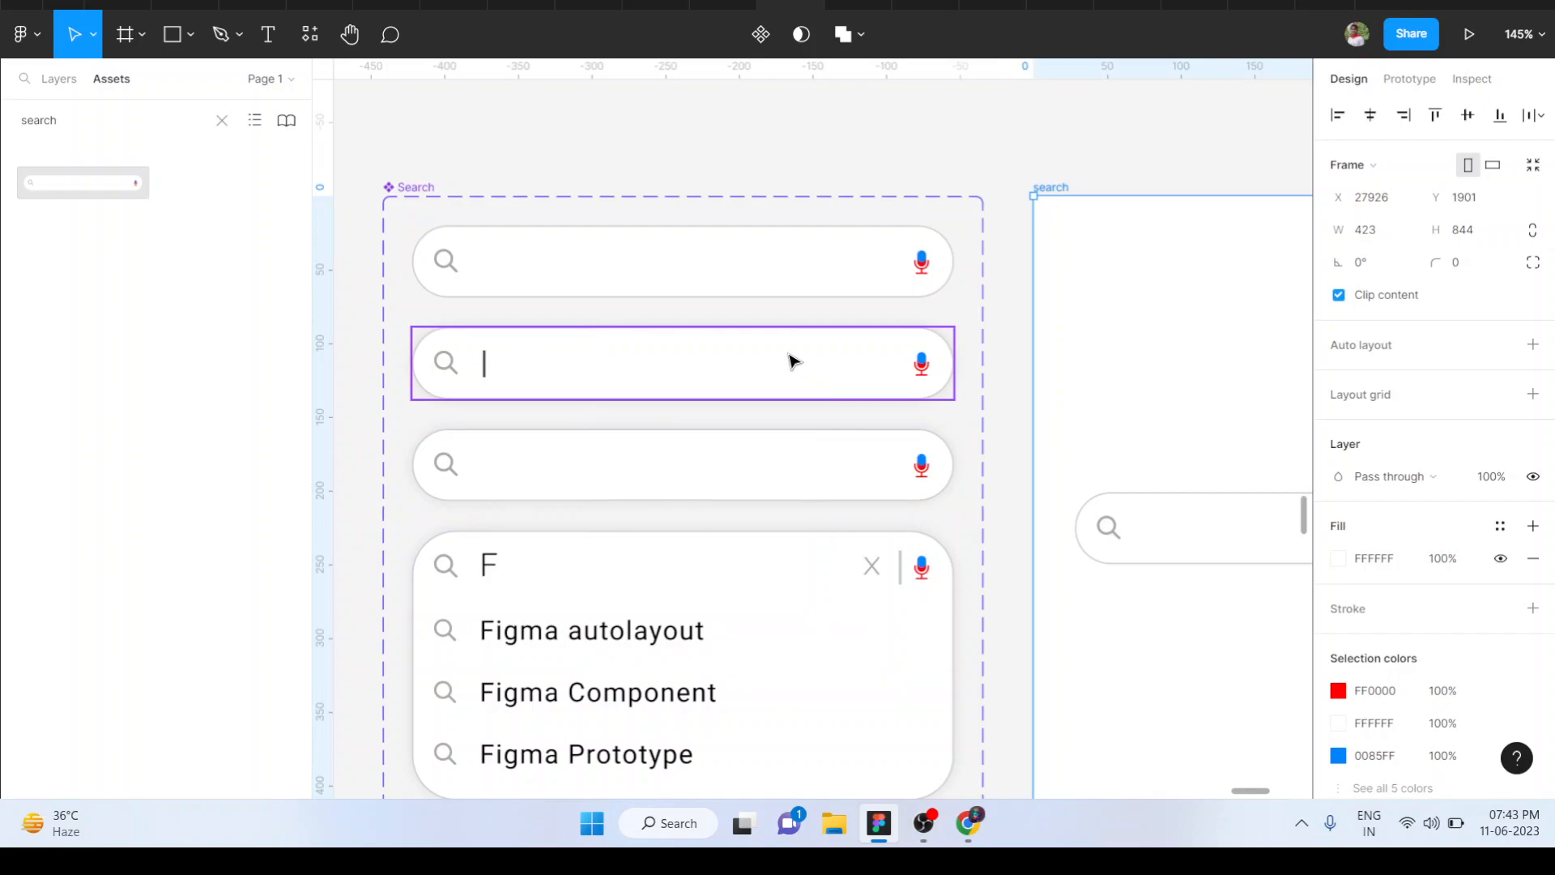
{"action": "scroll", "coordinate": [793, 361], "scroll_direction": "down", "scroll_amount": 2}
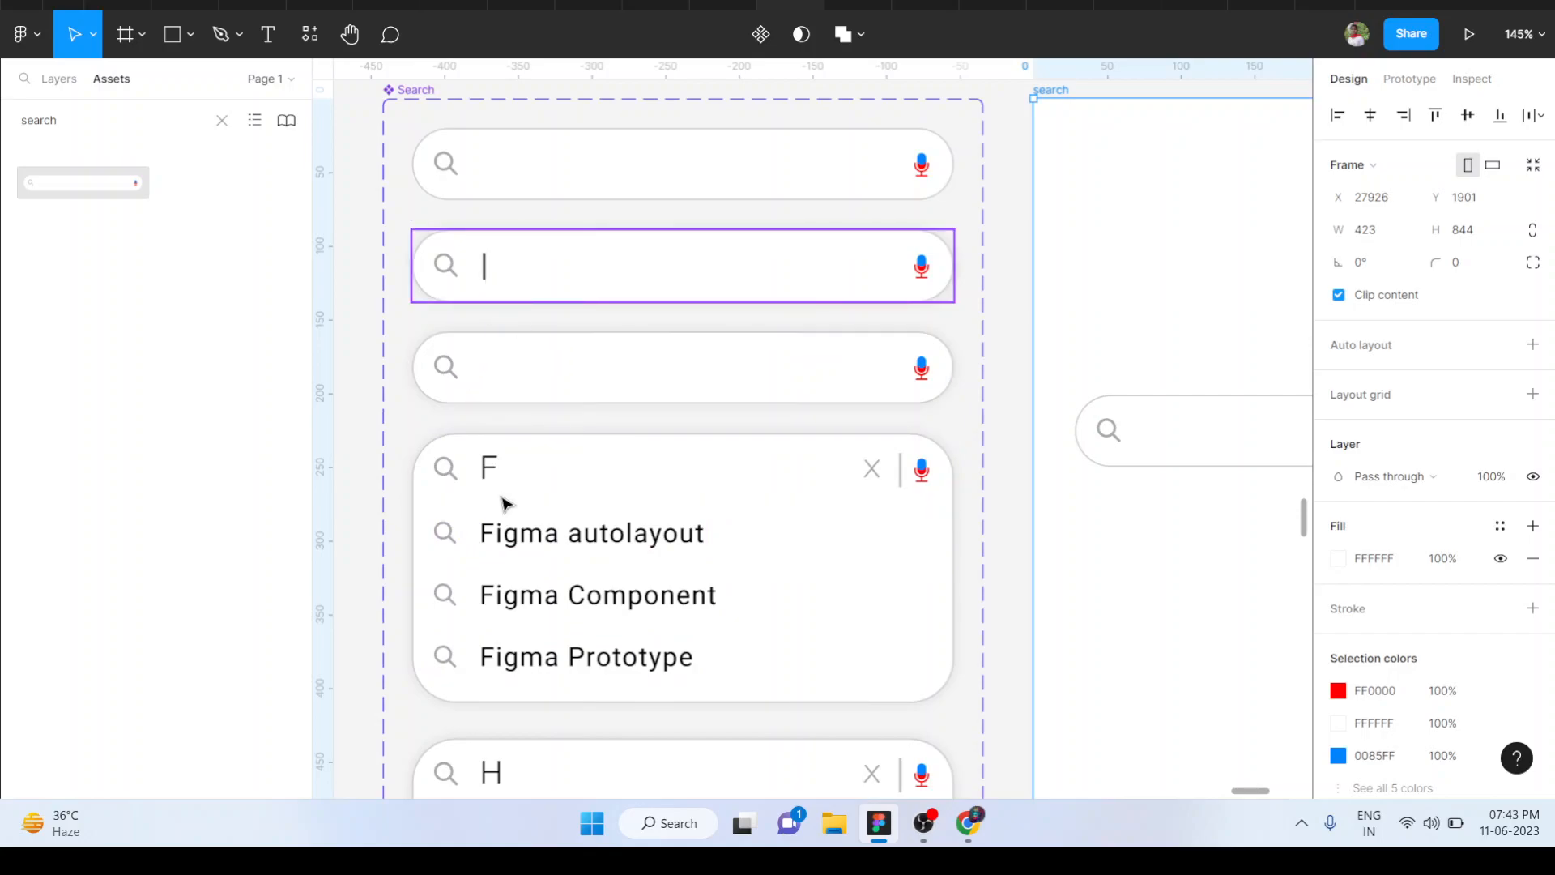
{"action": "scroll", "coordinate": [506, 486], "scroll_direction": "down", "scroll_amount": 3}
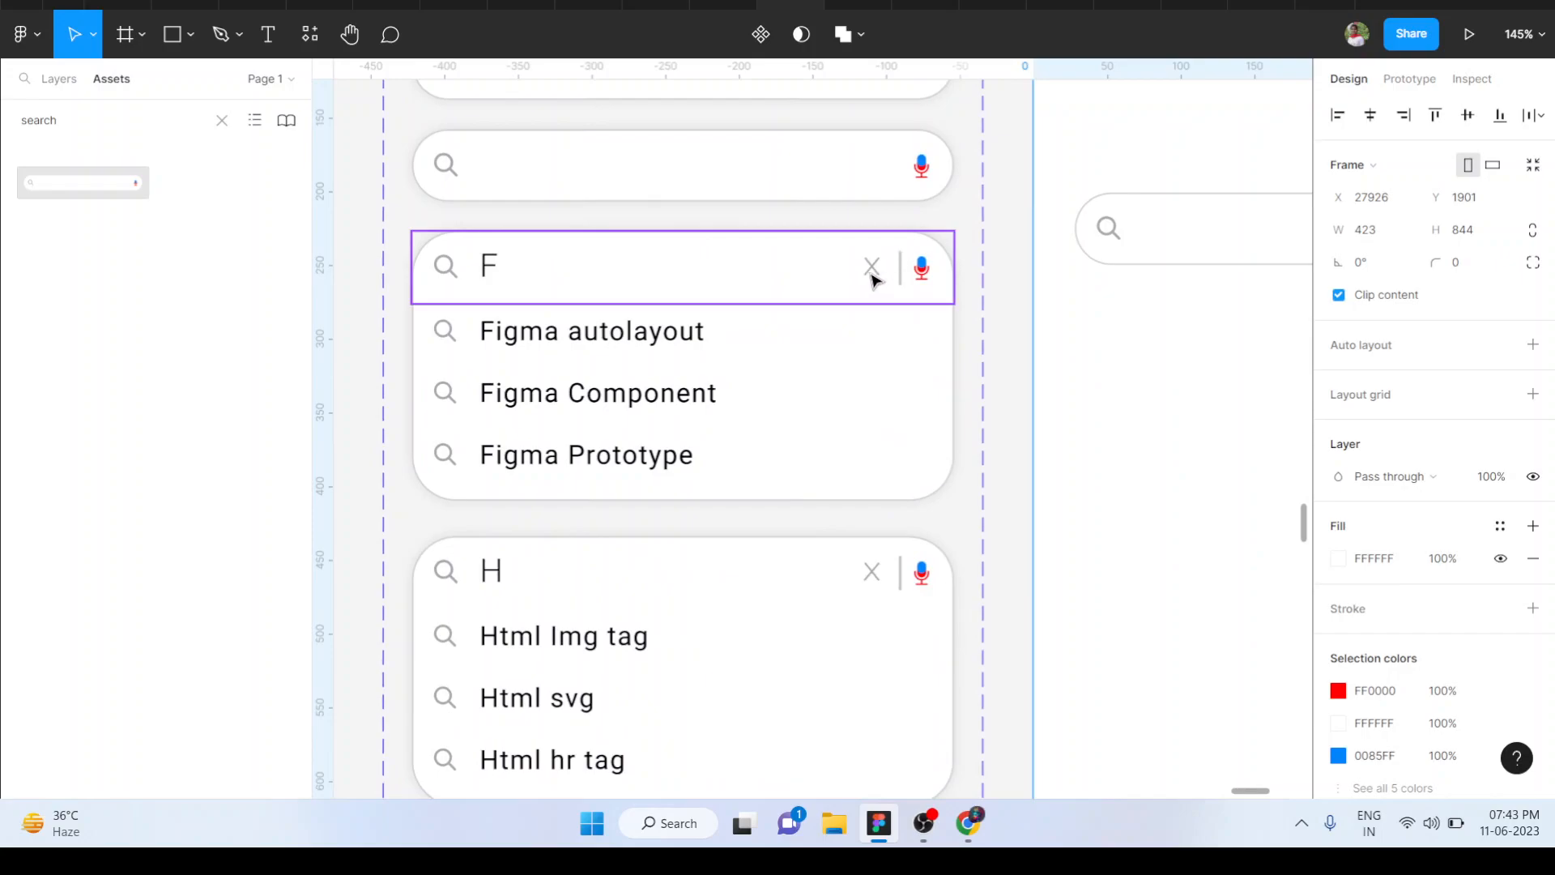
{"action": "scroll", "coordinate": [871, 279], "scroll_direction": "up", "scroll_amount": 1}
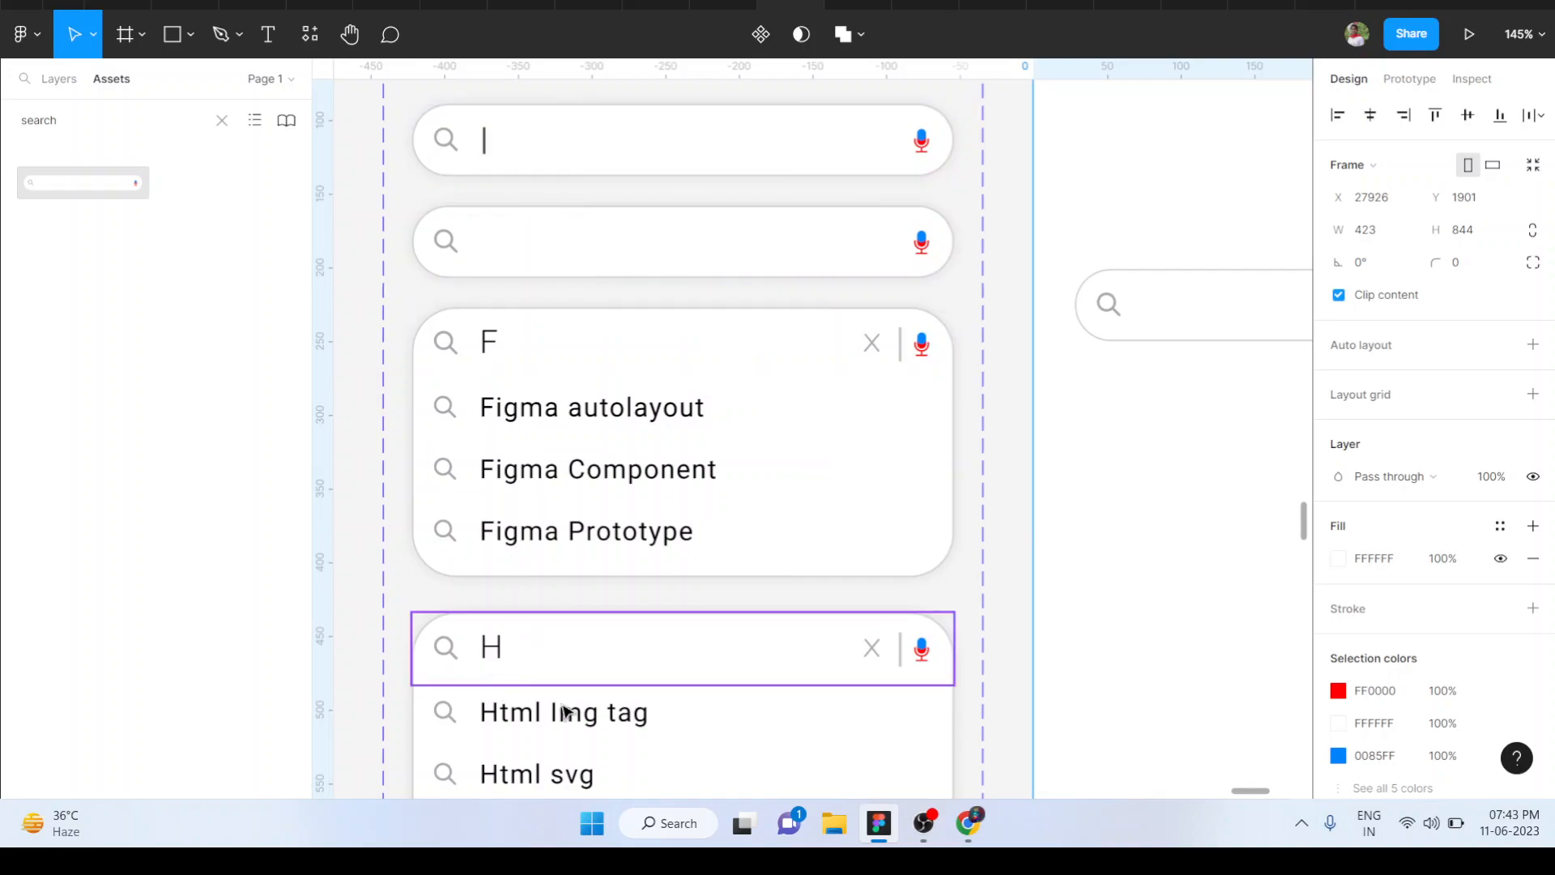
{"action": "scroll", "coordinate": [598, 681], "scroll_direction": "down", "scroll_amount": 1}
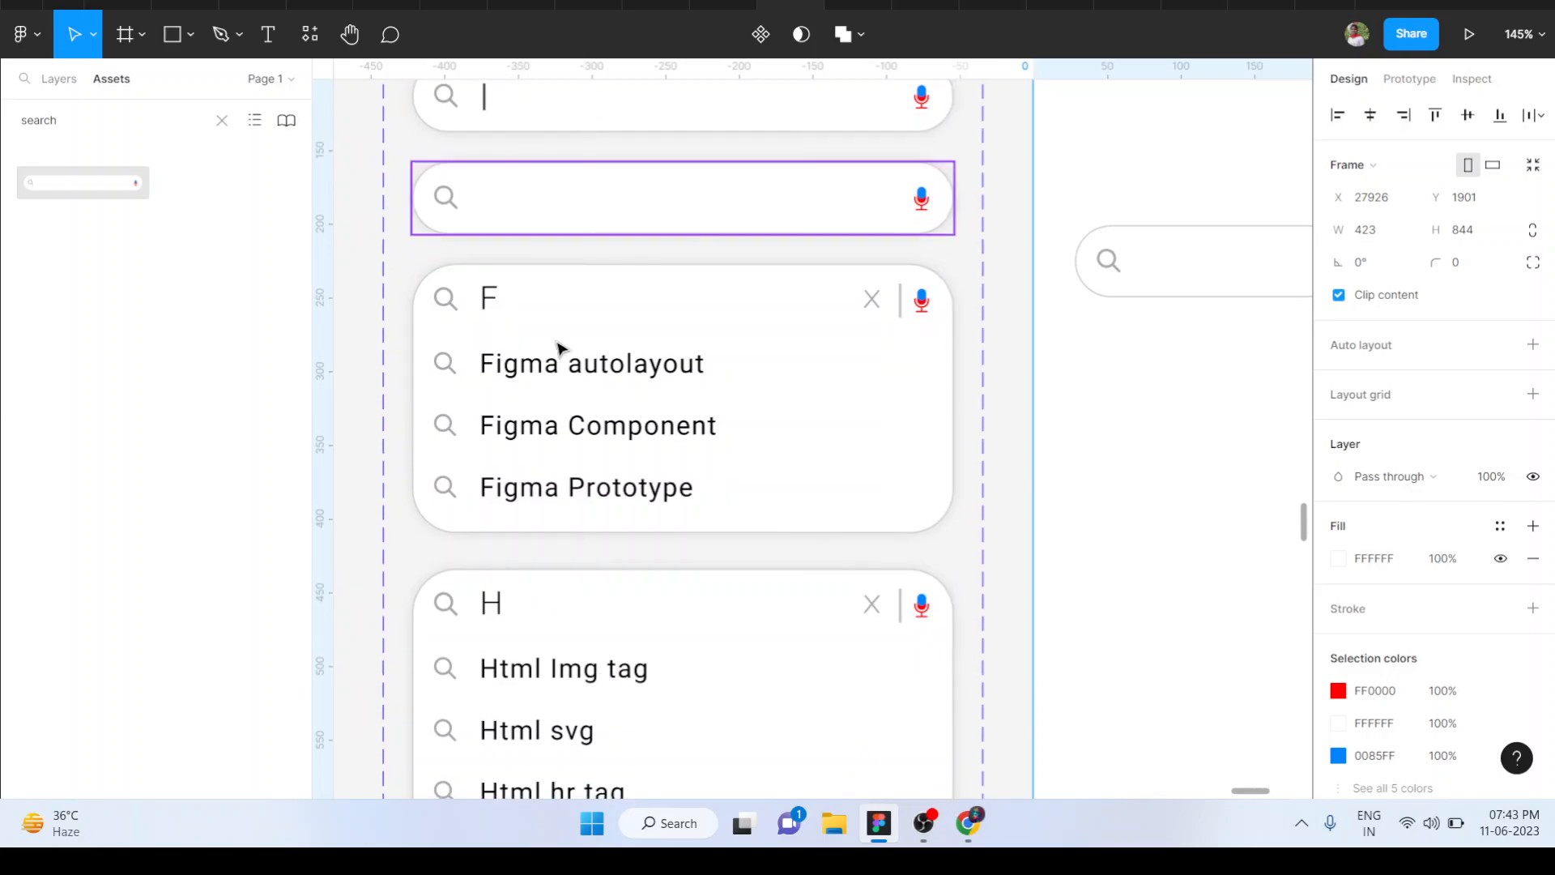
{"action": "scroll", "coordinate": [597, 531], "scroll_direction": "down", "scroll_amount": 3}
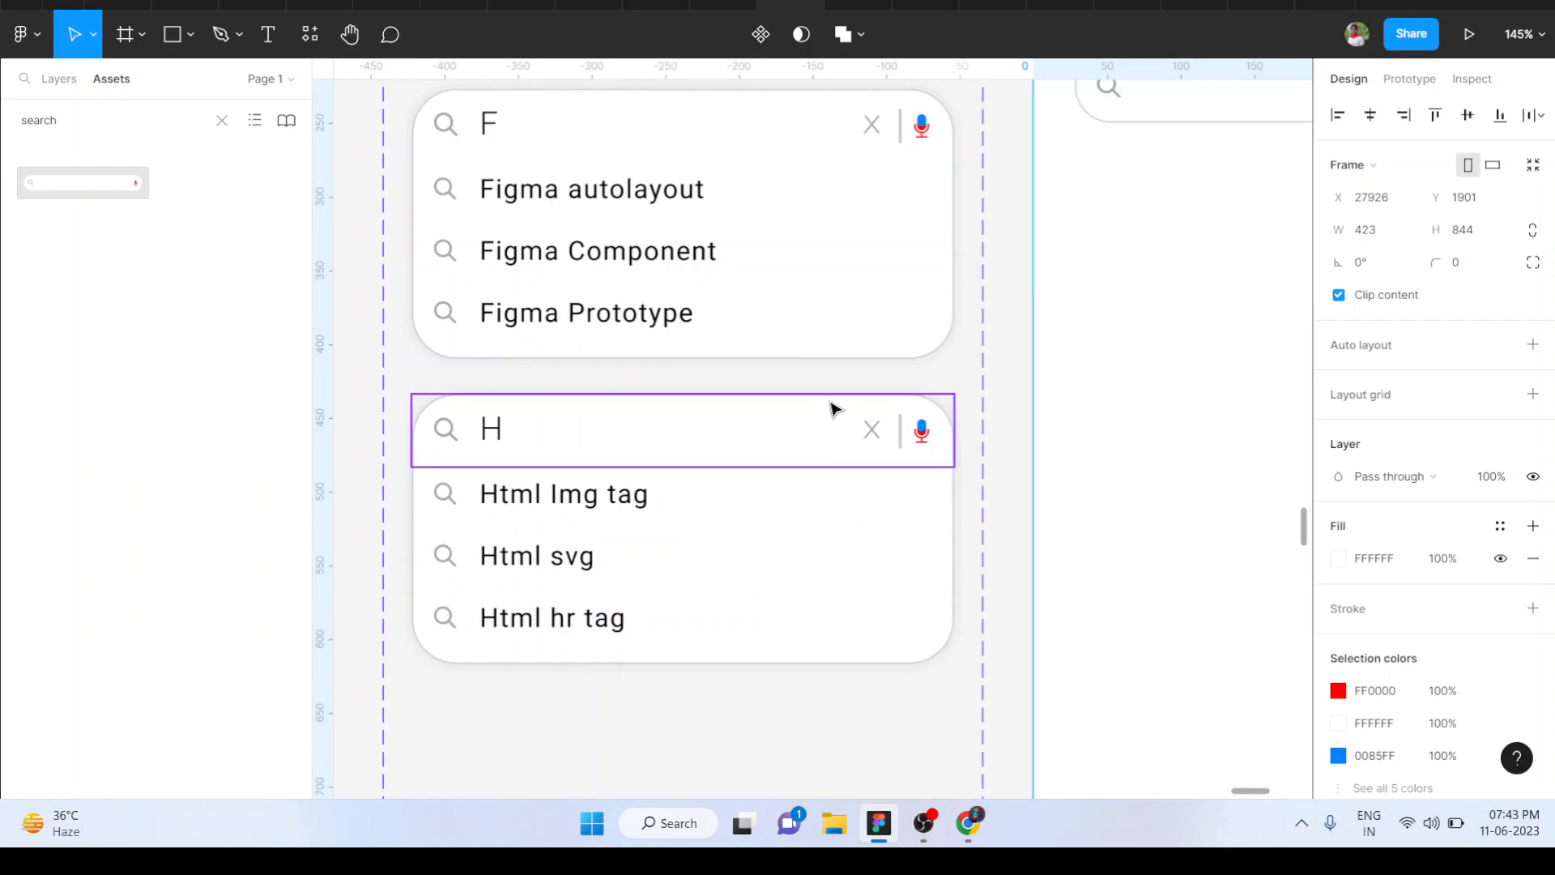
{"action": "scroll", "coordinate": [912, 510], "scroll_direction": "up", "scroll_amount": 4}
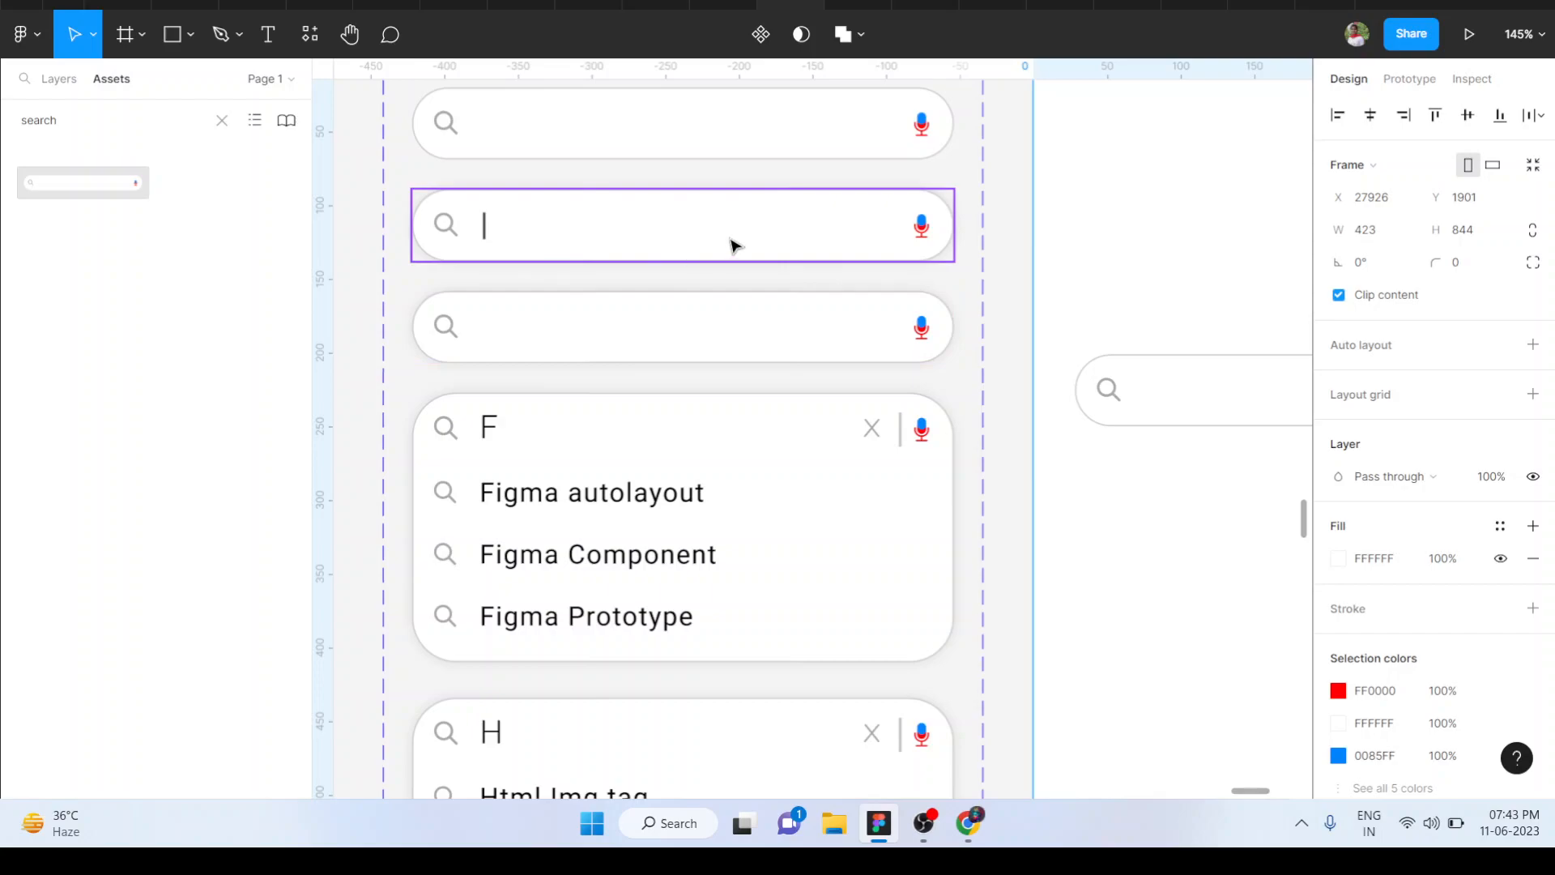
{"action": "scroll", "coordinate": [731, 245], "scroll_direction": "down", "scroll_amount": 3, "text": "ctrl"}
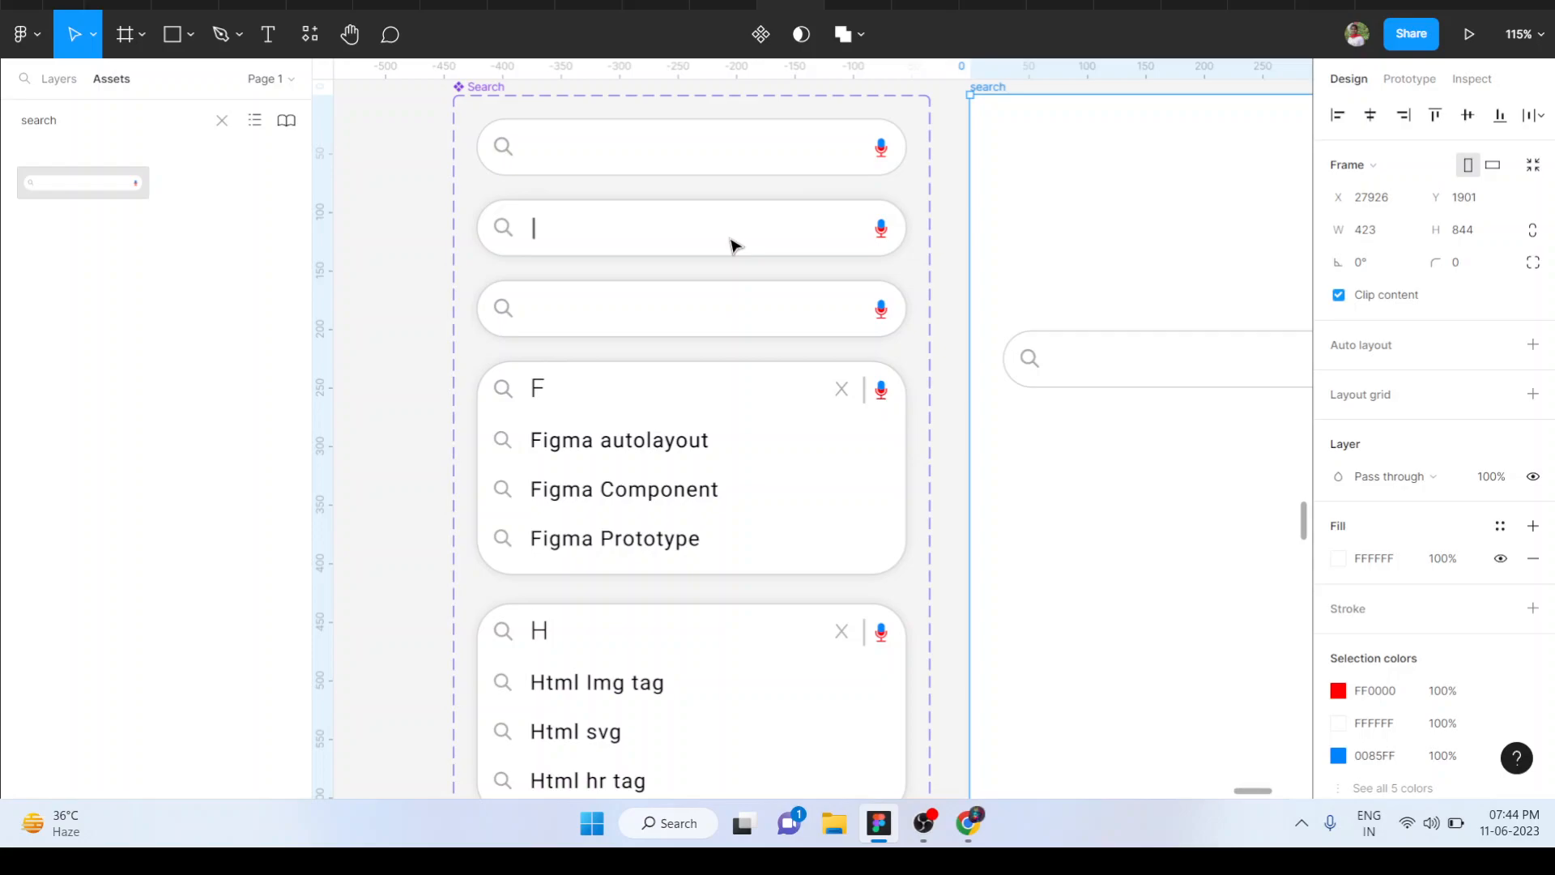
- Move the standalone Search bar frame closer to the search phone frame, to about X 28423, Y 2043
{"action": "scroll", "coordinate": [735, 246], "scroll_direction": "right", "scroll_amount": 10}
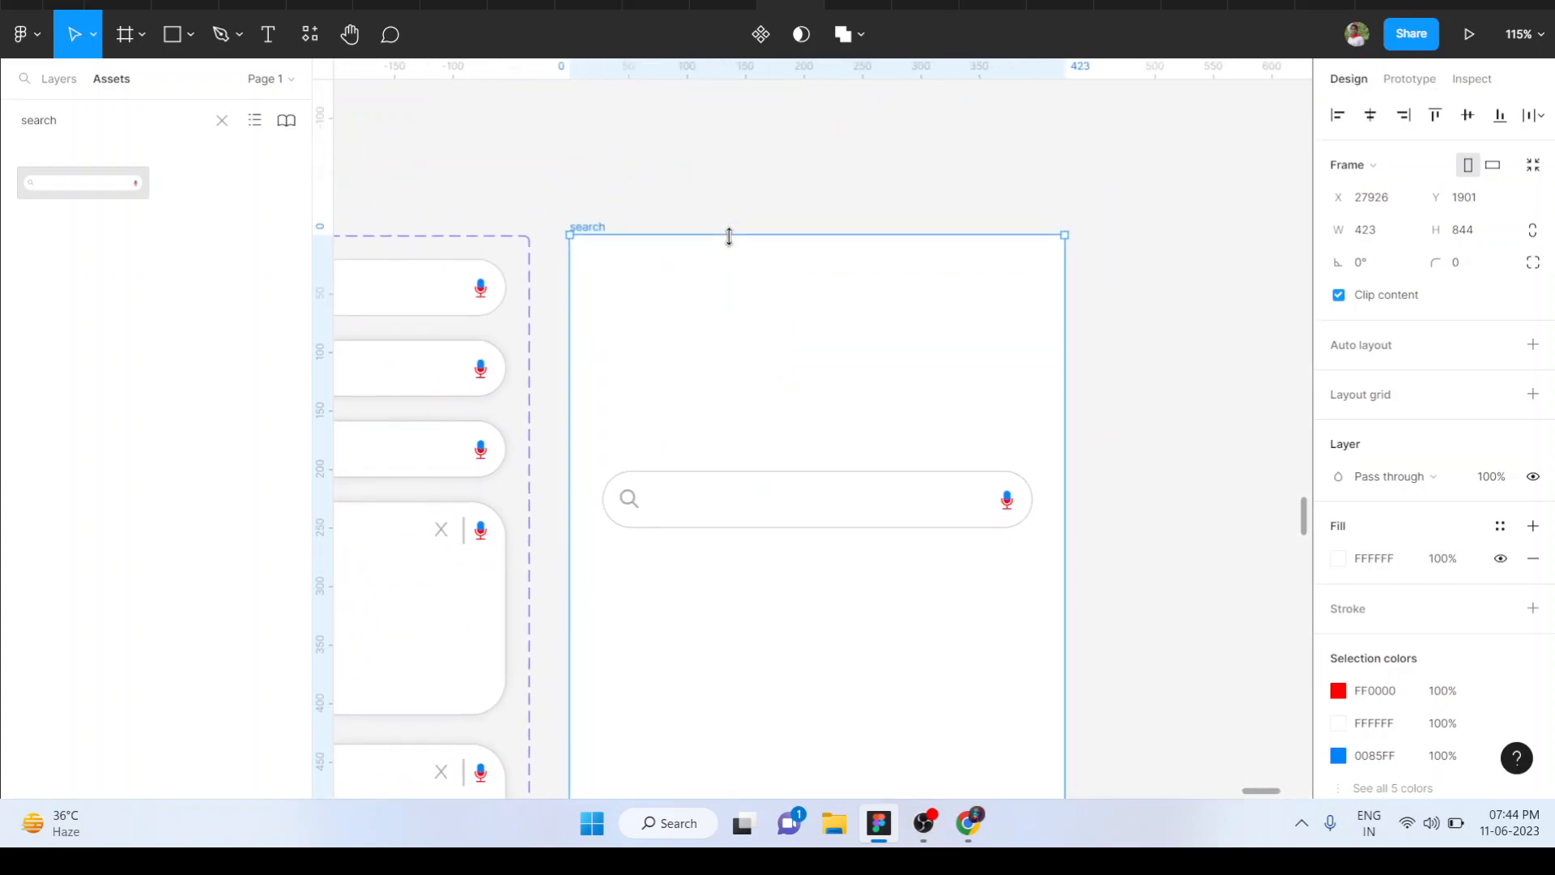
{"action": "scroll", "coordinate": [735, 246], "scroll_direction": "down", "scroll_amount": 5}
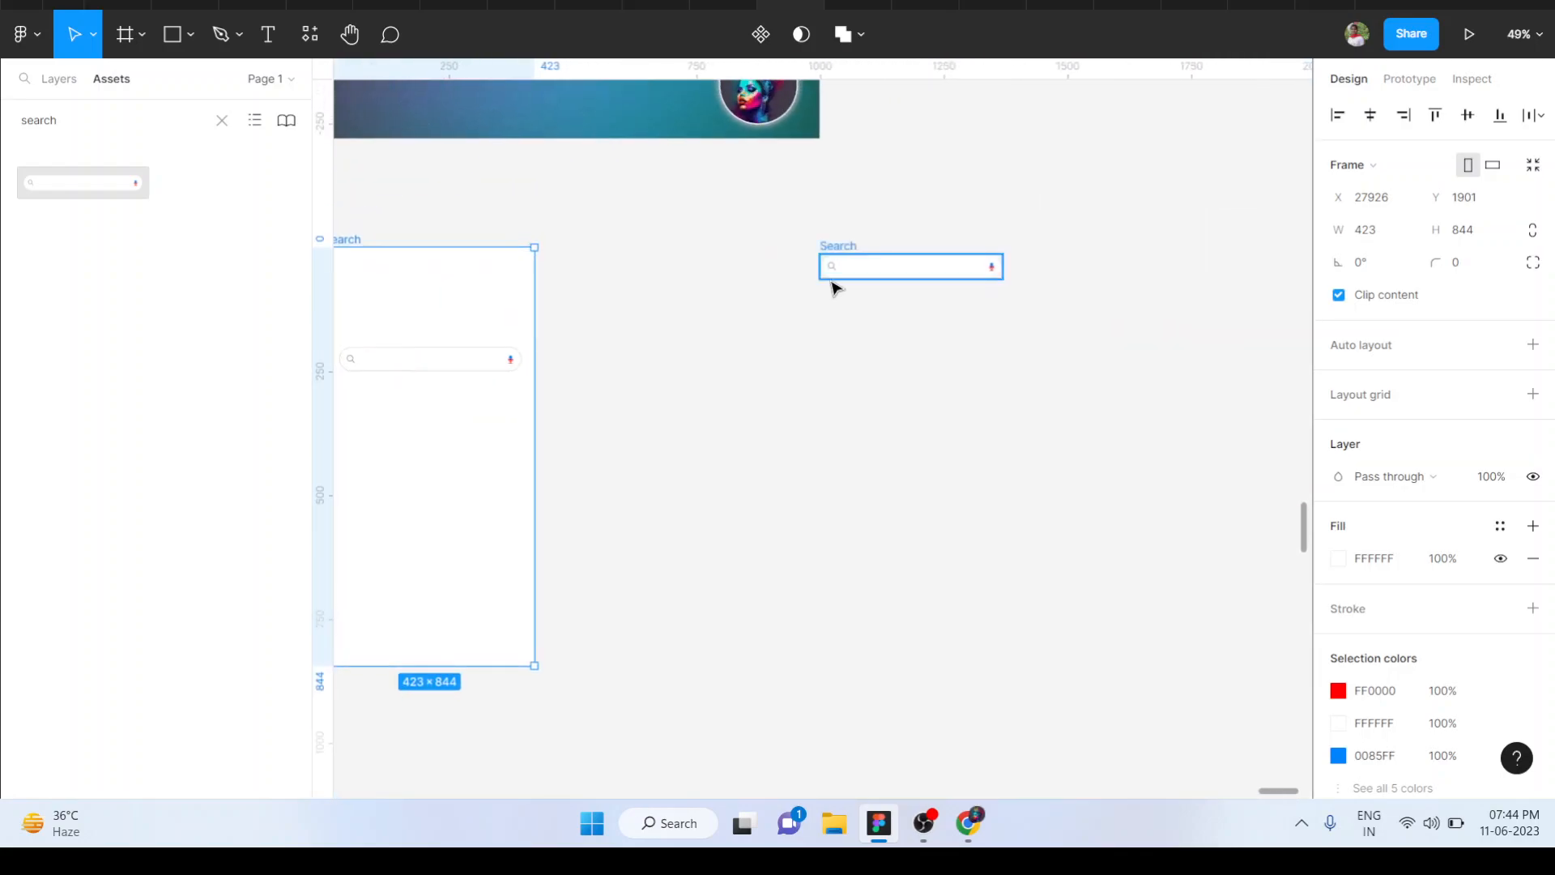
{"action": "scroll", "coordinate": [833, 284], "scroll_direction": "up", "scroll_amount": 5}
{"action": "left_click_drag", "start_coordinate": [837, 209], "coordinate": [566, 324]}
{"action": "scroll", "coordinate": [566, 324], "scroll_direction": "left", "scroll_amount": 5}
{"action": "scroll", "coordinate": [566, 323], "scroll_direction": "down", "scroll_amount": 3}
{"action": "left_click_drag", "start_coordinate": [931, 343], "coordinate": [697, 367]}
- Turn the standalone Search bar frame into a component and add a second variant below it
{"action": "scroll", "coordinate": [697, 368], "scroll_direction": "up", "scroll_amount": 5}
{"action": "scroll", "coordinate": [698, 371], "scroll_direction": "up", "scroll_amount": 4}
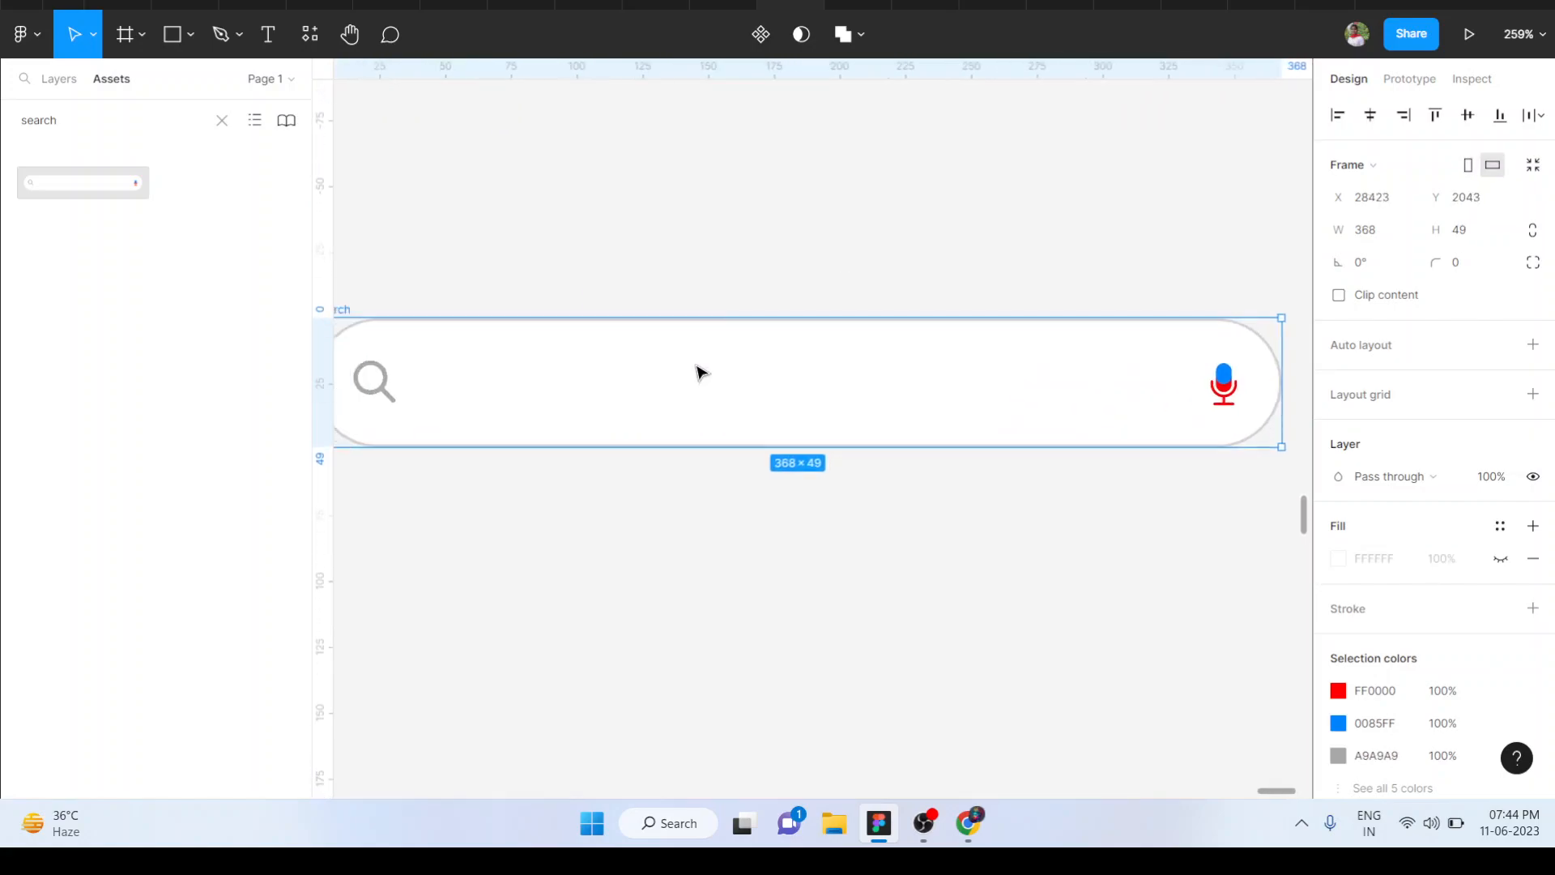
{"action": "scroll", "coordinate": [700, 371], "scroll_direction": "down", "scroll_amount": 1}
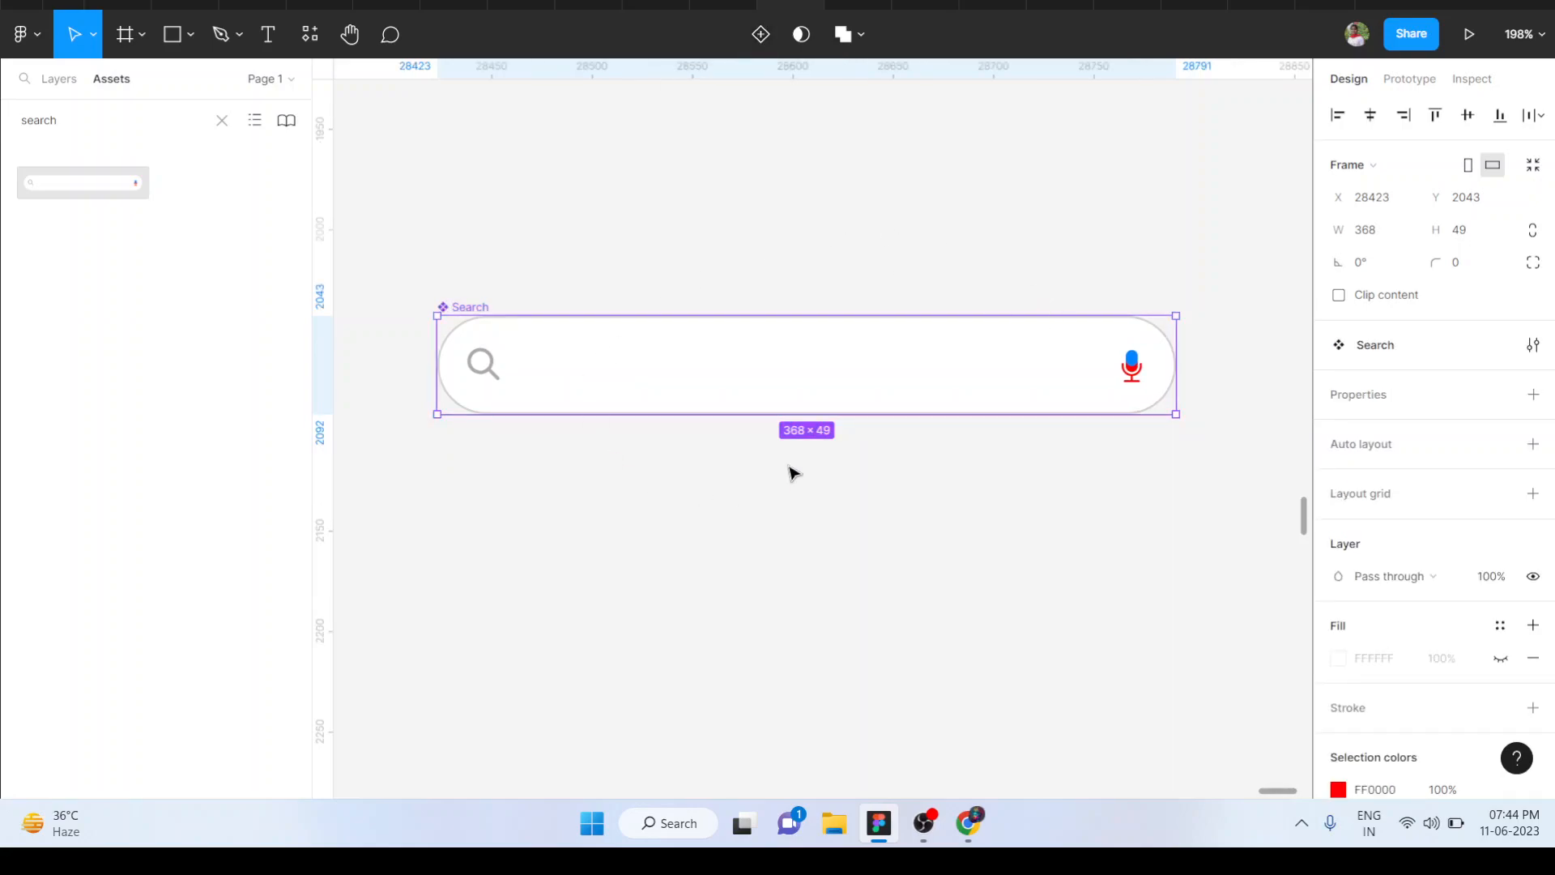
{"action": "left_click", "coordinate": [761, 36]}
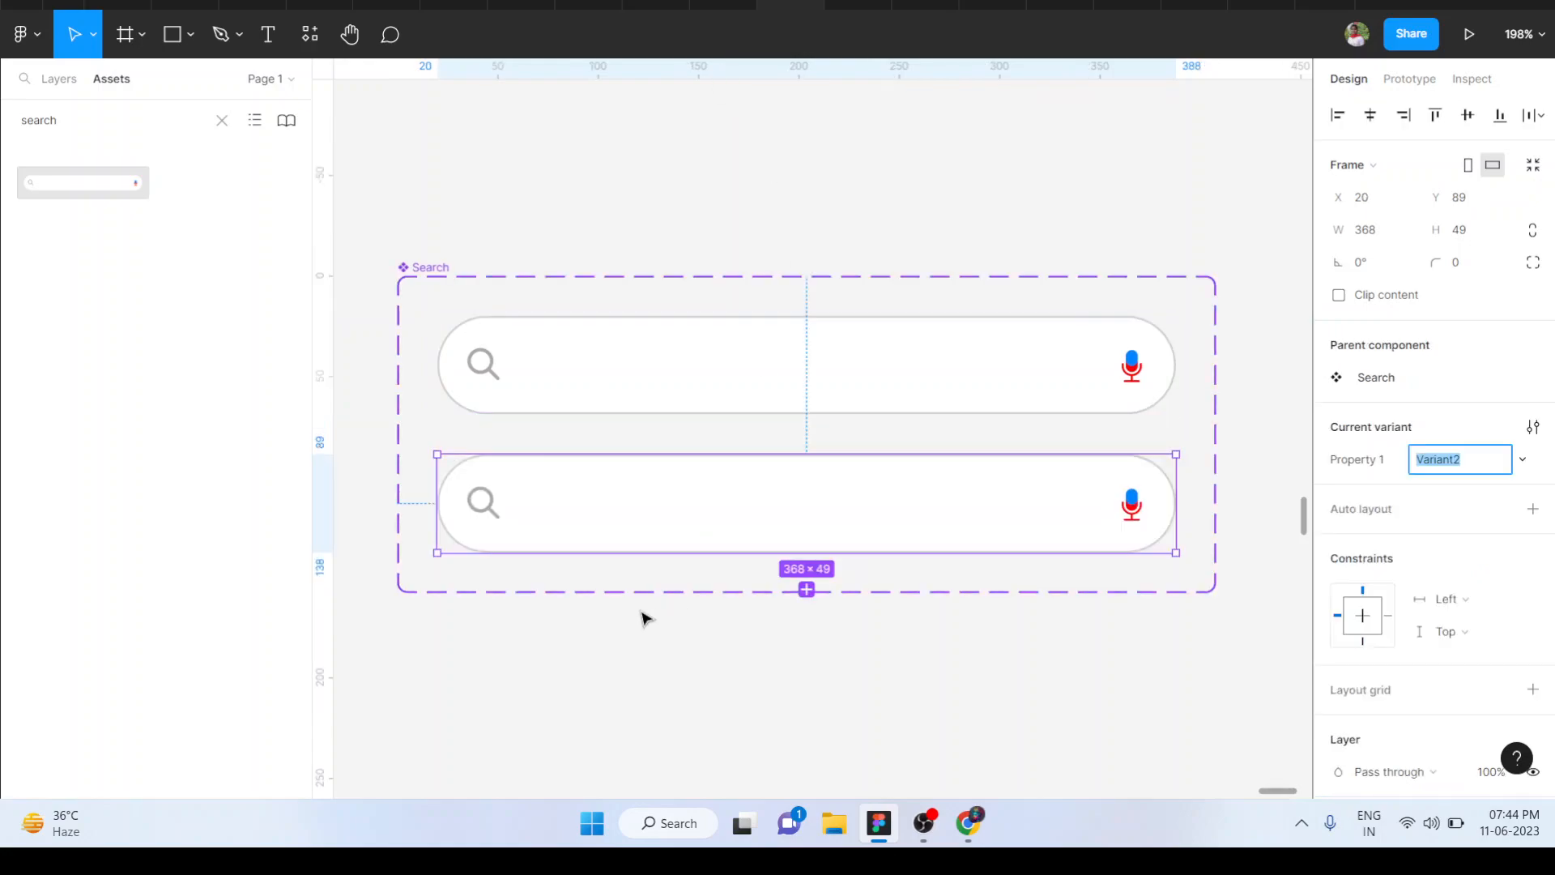
- Copy the text cursor from the finished component's second variant into the new second variant, at about X 52, Y 4
{"action": "scroll", "coordinate": [642, 618], "scroll_direction": "left", "scroll_amount": 5}
{"action": "scroll", "coordinate": [646, 619], "scroll_direction": "right", "scroll_amount": 2}
{"action": "scroll", "coordinate": [644, 622], "scroll_direction": "left", "scroll_amount": 5}
{"action": "scroll", "coordinate": [604, 496], "scroll_direction": "up", "scroll_amount": 2}
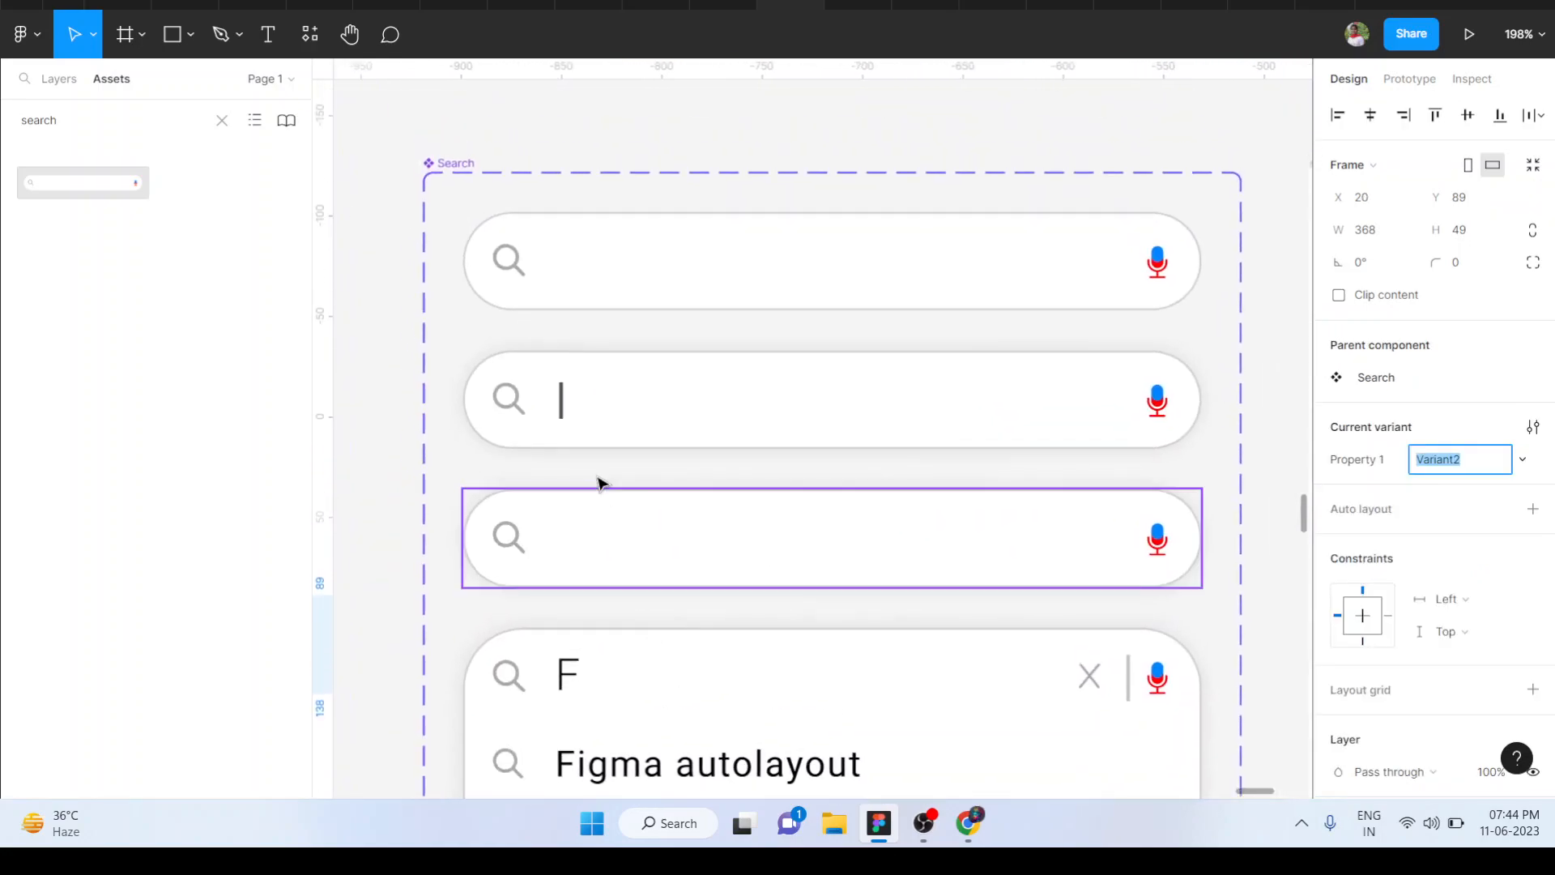
{"action": "left_click", "coordinate": [561, 408]}
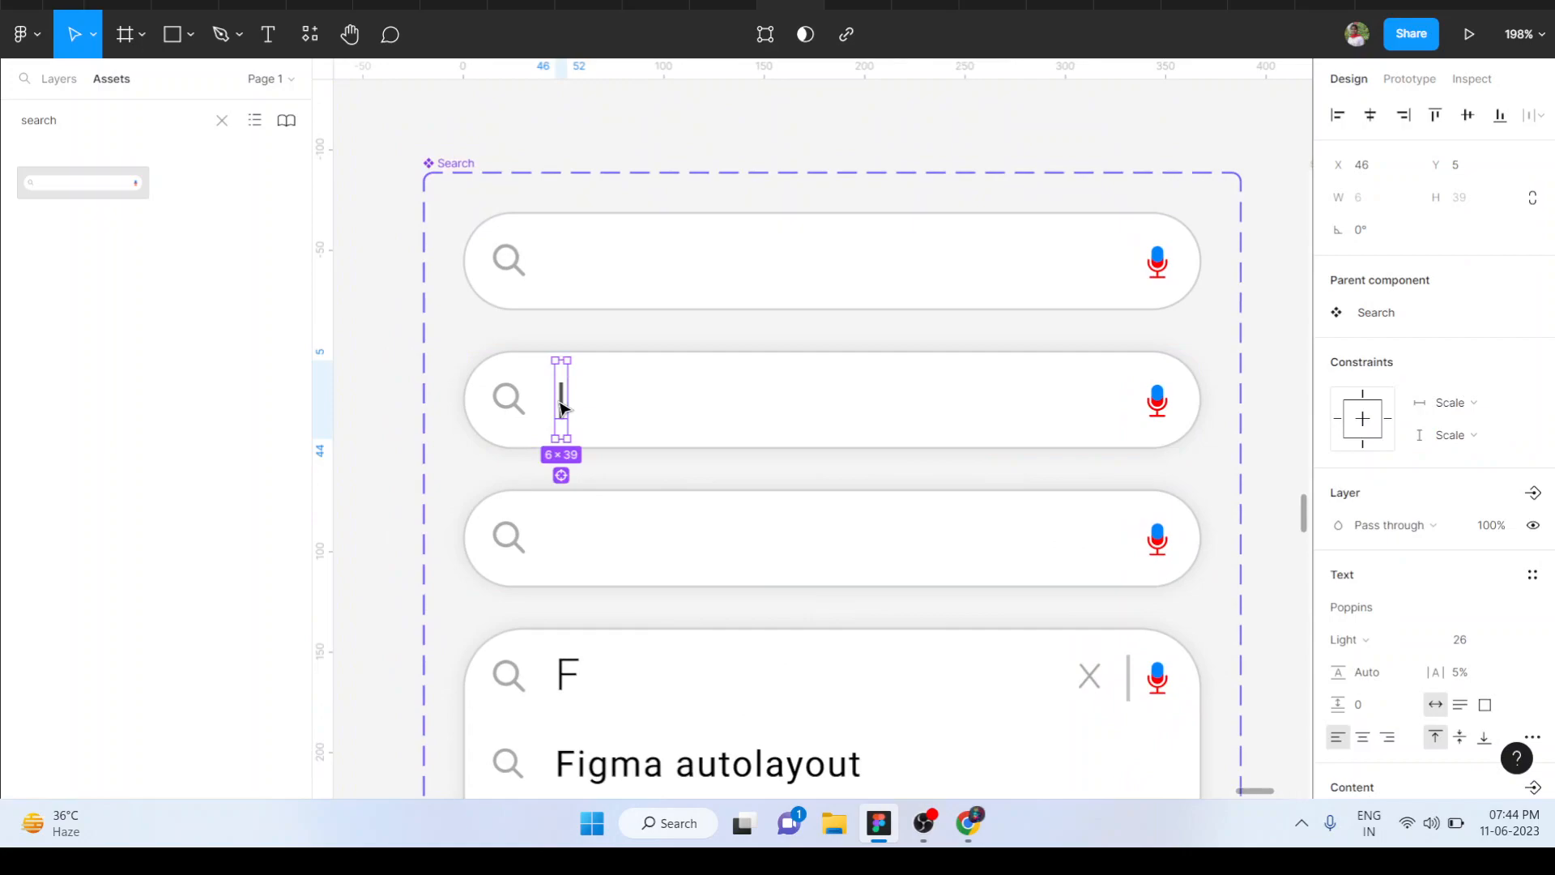
{"action": "scroll", "coordinate": [562, 408], "scroll_direction": "down", "scroll_amount": 2}
{"action": "left_click_drag", "start_coordinate": [562, 405], "coordinate": [974, 713]}
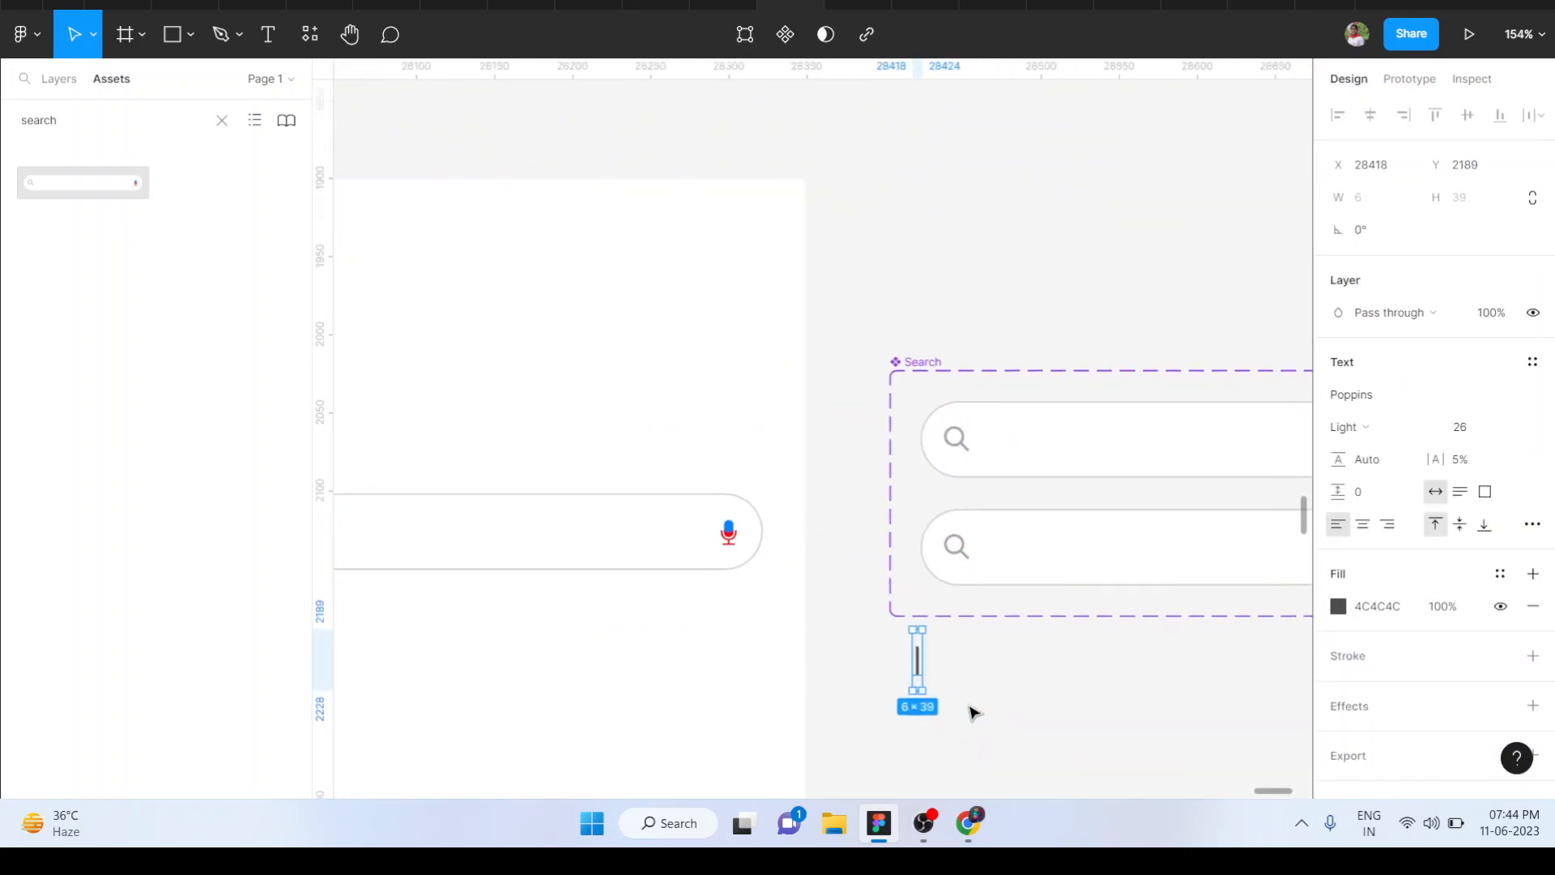
{"action": "left_click_drag", "start_coordinate": [881, 637], "coordinate": [976, 528]}
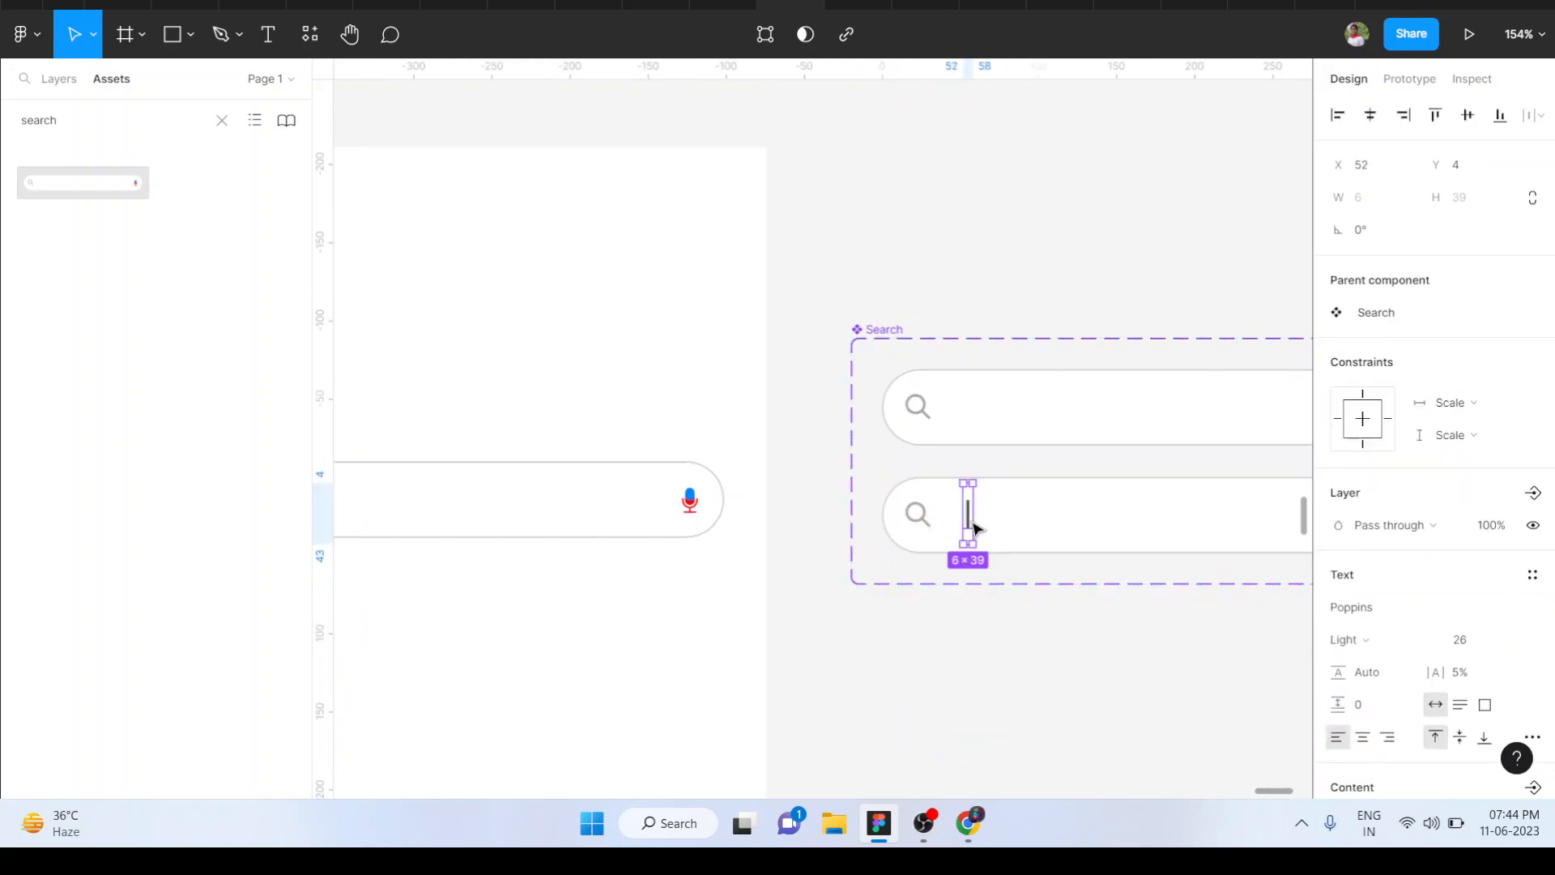
- Examine the text cursor in the new component's second variant and its layer within the component's layer structure
{"action": "scroll", "coordinate": [976, 528], "scroll_direction": "up", "scroll_amount": 5}
{"action": "scroll", "coordinate": [976, 528], "scroll_direction": "right", "scroll_amount": 5}
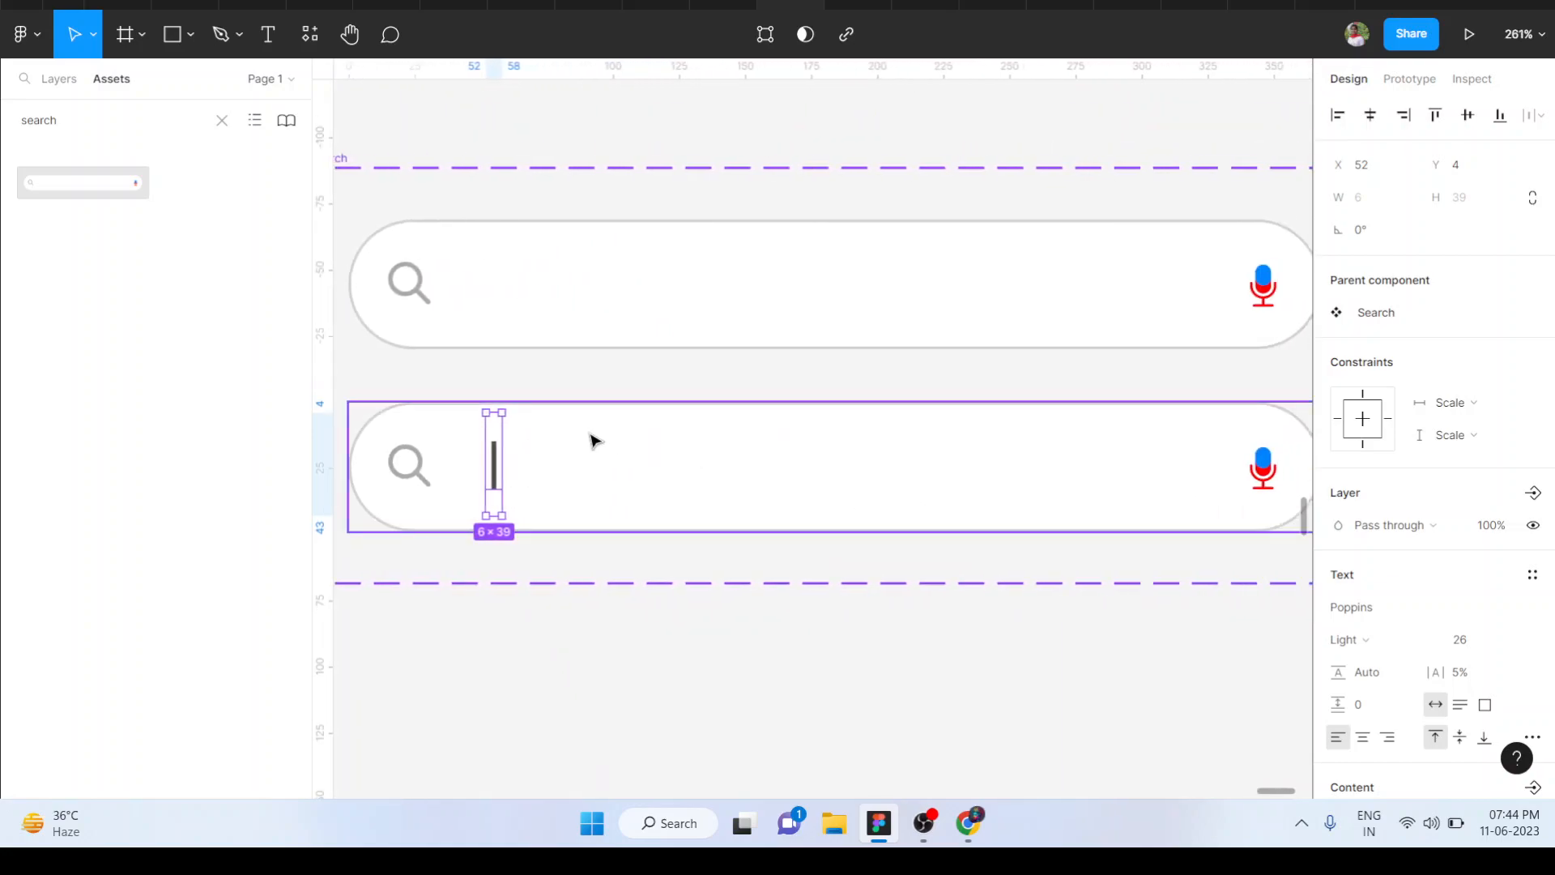
{"action": "scroll", "coordinate": [500, 553], "scroll_direction": "left", "scroll_amount": 1}
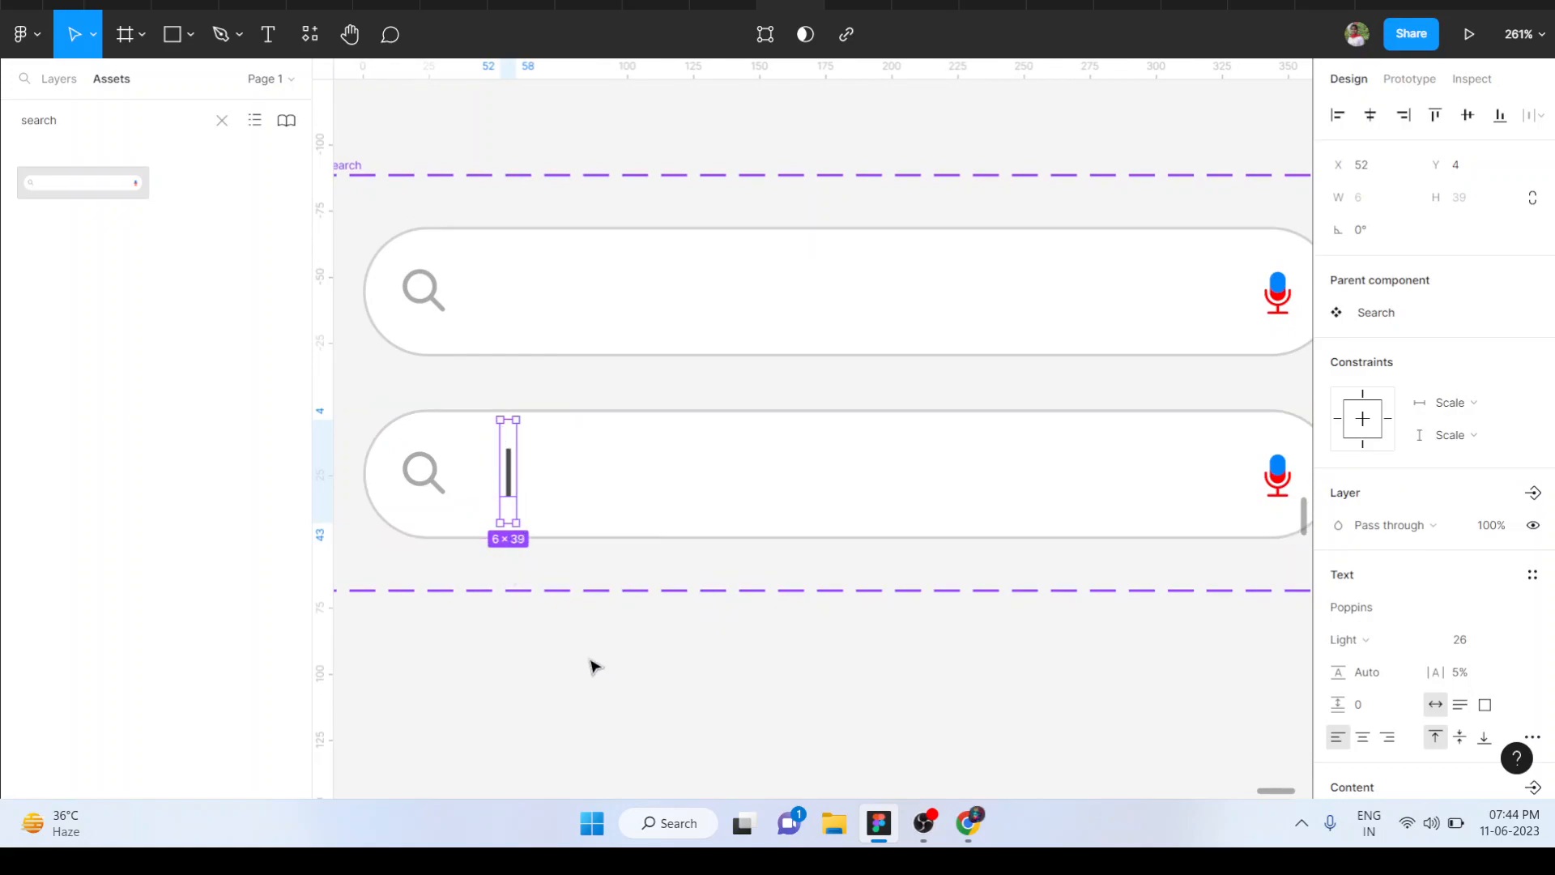
{"action": "scroll", "coordinate": [595, 665], "scroll_direction": "left", "scroll_amount": 5}
{"action": "scroll", "coordinate": [595, 665], "scroll_direction": "down", "scroll_amount": 1}
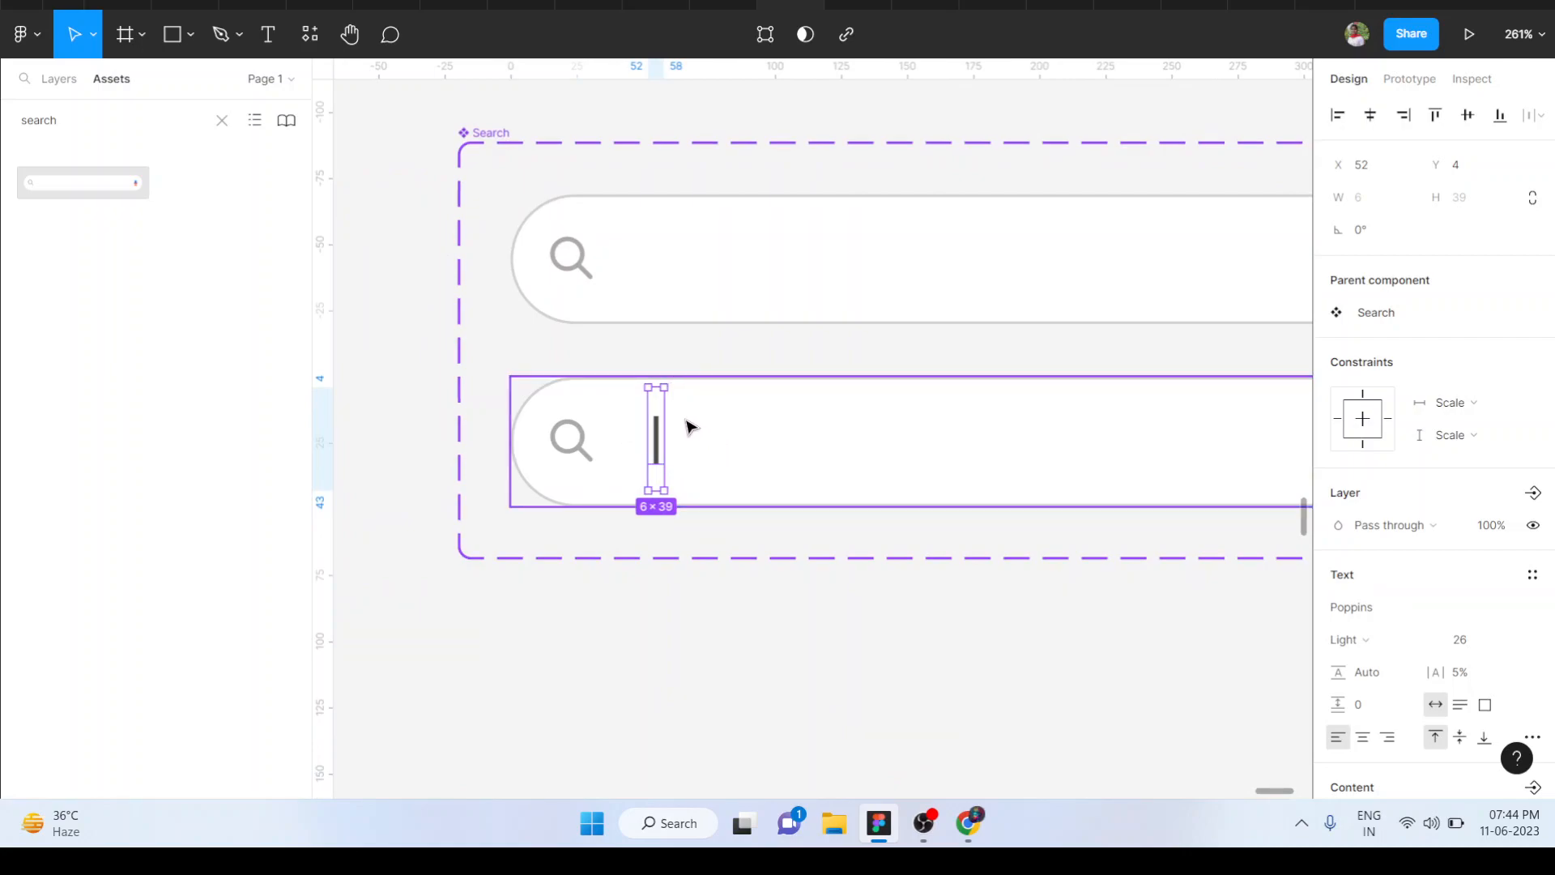
{"action": "scroll", "coordinate": [688, 424], "scroll_direction": "up", "scroll_amount": 1}
{"action": "scroll", "coordinate": [687, 425], "scroll_direction": "up", "scroll_amount": 1}
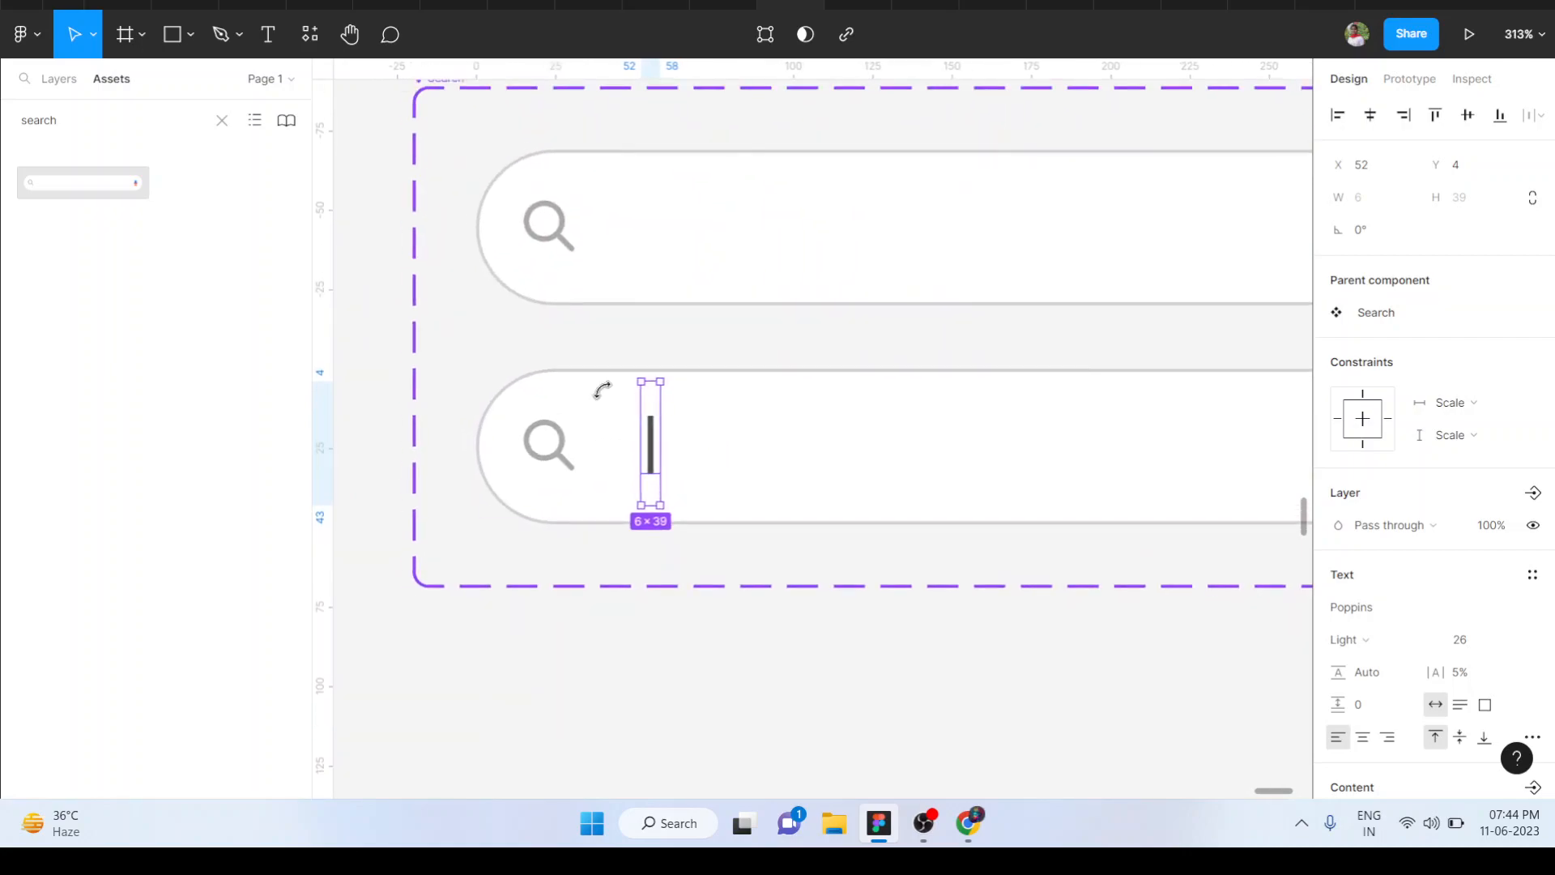
{"action": "left_click", "coordinate": [57, 79]}
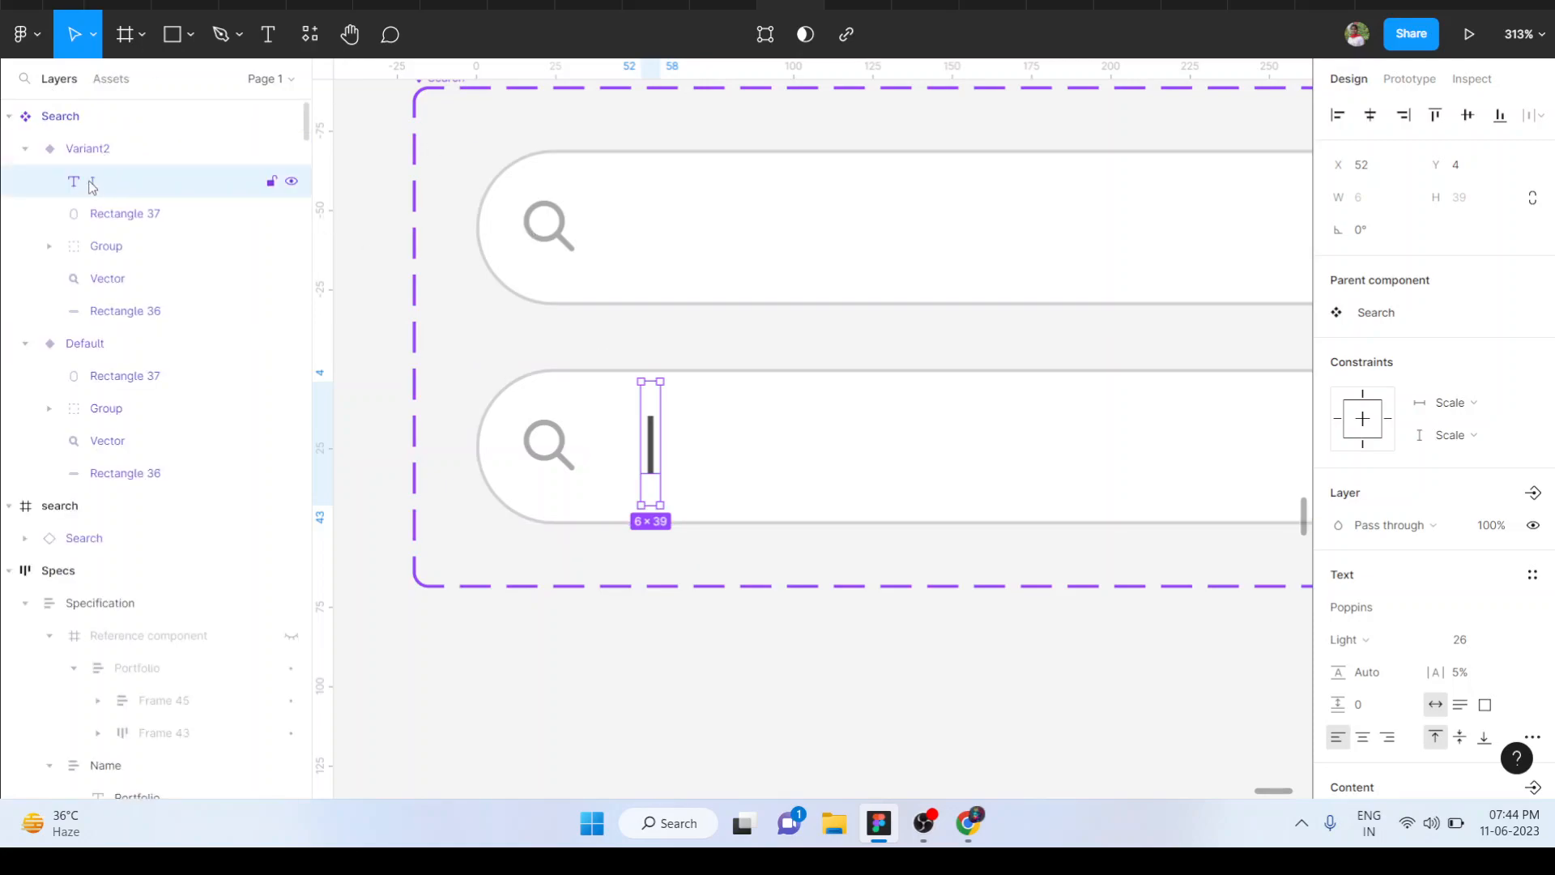
{"action": "scroll", "coordinate": [714, 439], "scroll_direction": "down", "scroll_amount": 1}
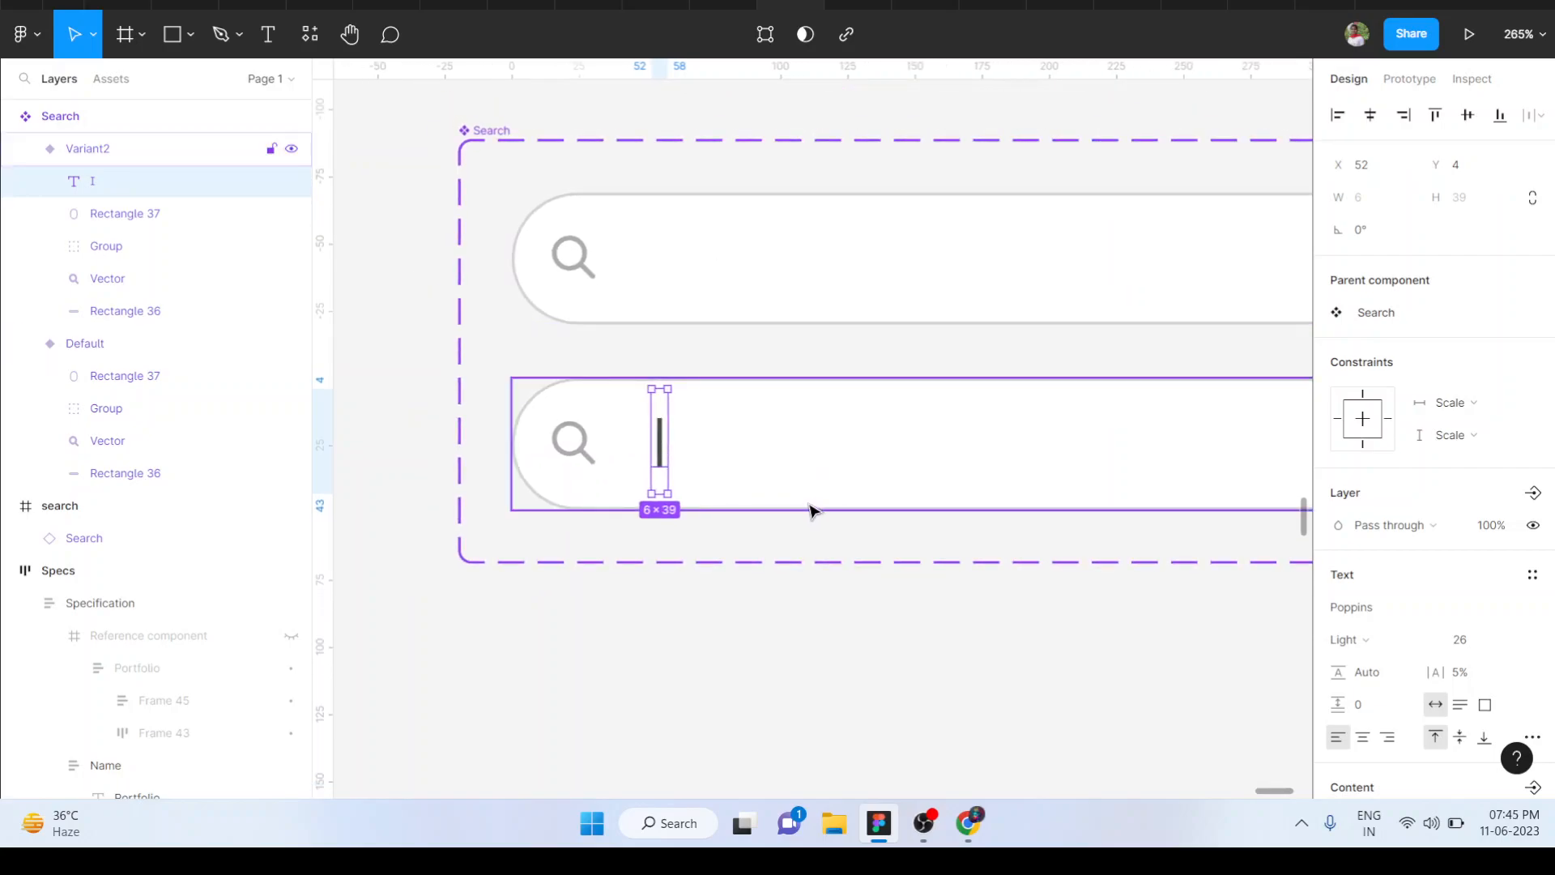
{"action": "scroll", "coordinate": [810, 510], "scroll_direction": "right", "scroll_amount": 2}
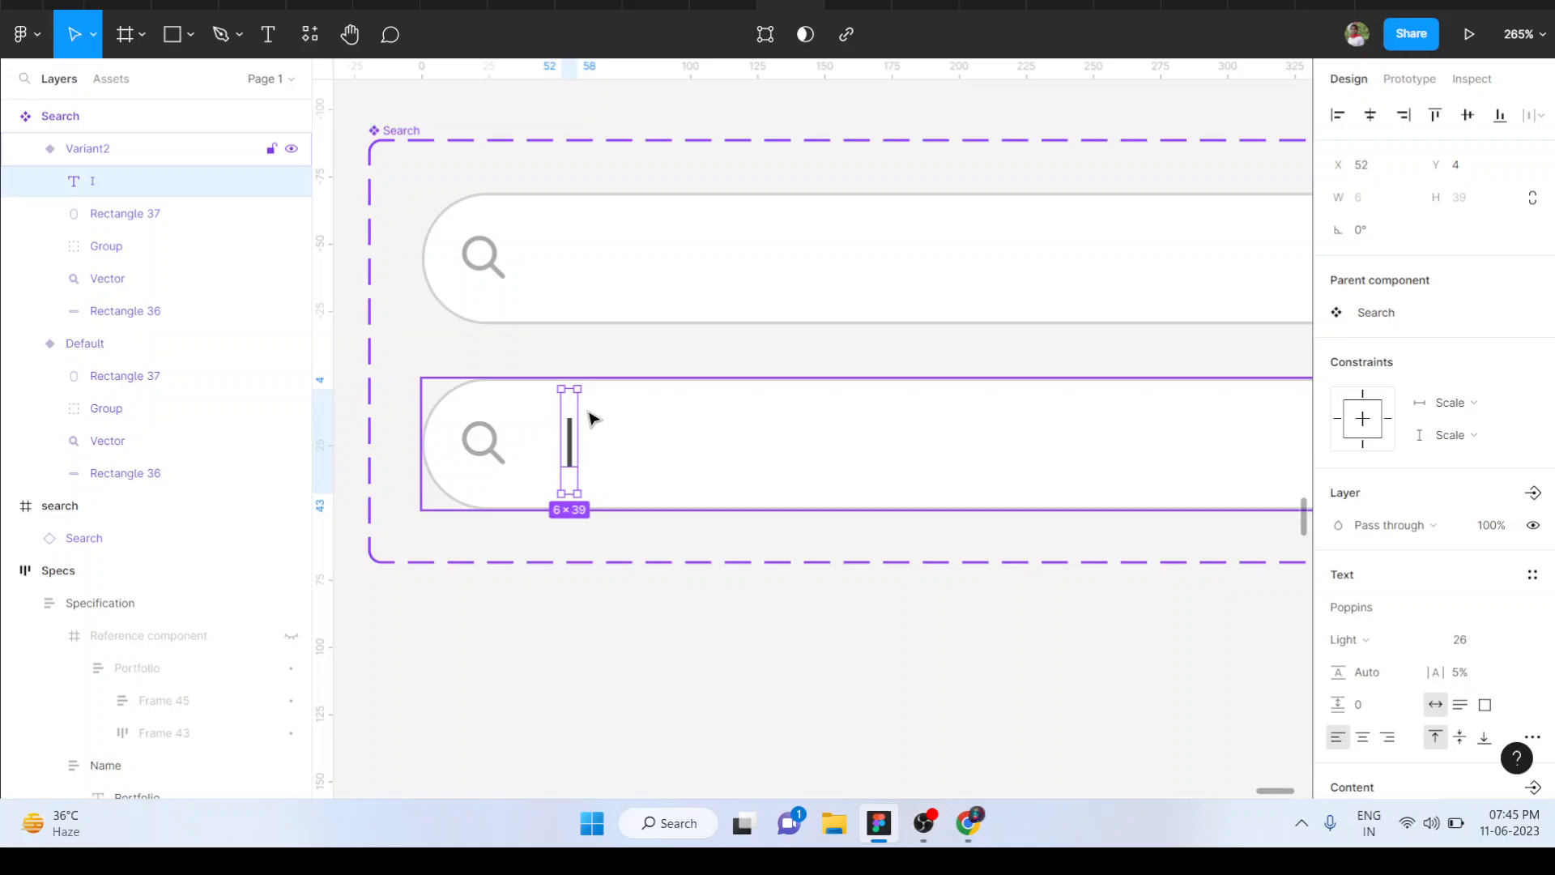
{"action": "scroll", "coordinate": [589, 418], "scroll_direction": "down", "scroll_amount": 4, "text": "ctrl"}
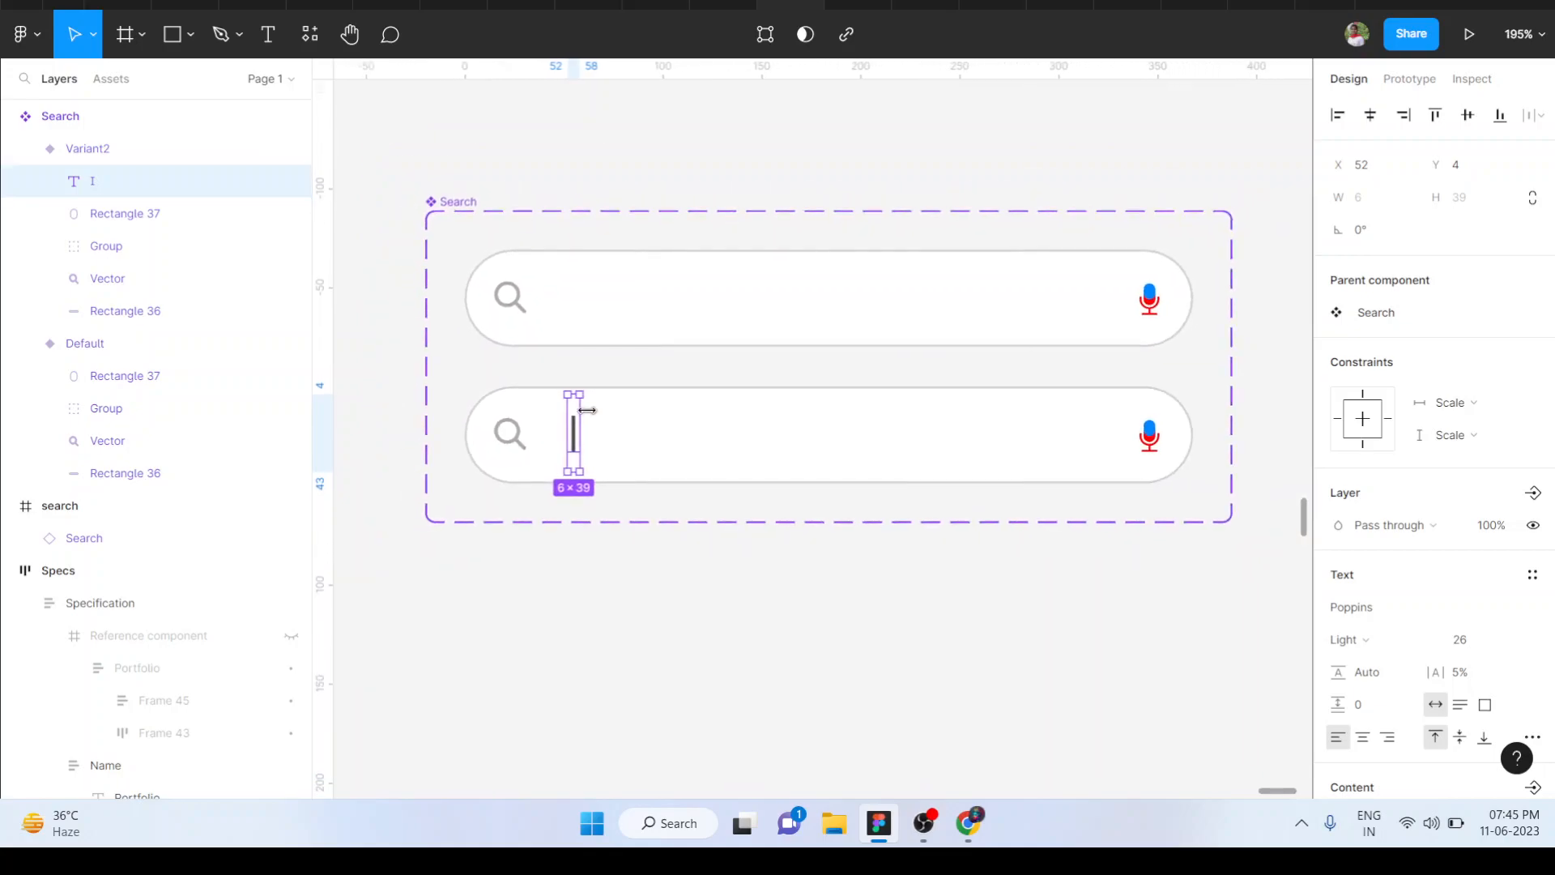
- Add a third variant to the Search component, based on the second variant with the text cursor
{"action": "left_click", "coordinate": [731, 630]}
{"action": "scroll", "coordinate": [731, 630], "scroll_direction": "down", "scroll_amount": 3, "text": "ctrl"}
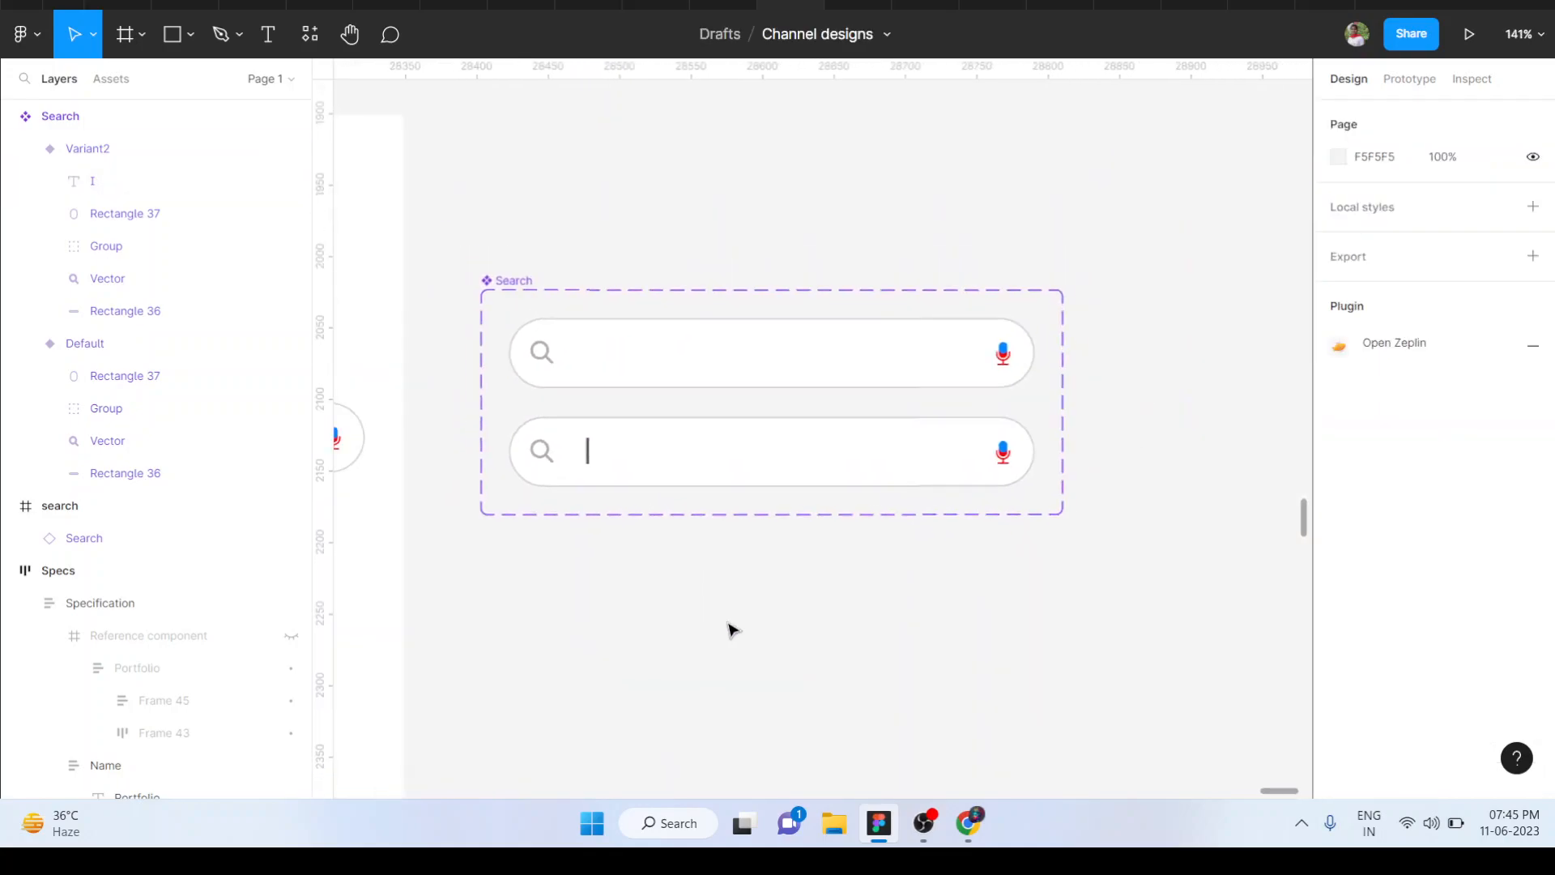
{"action": "left_click", "coordinate": [746, 476]}
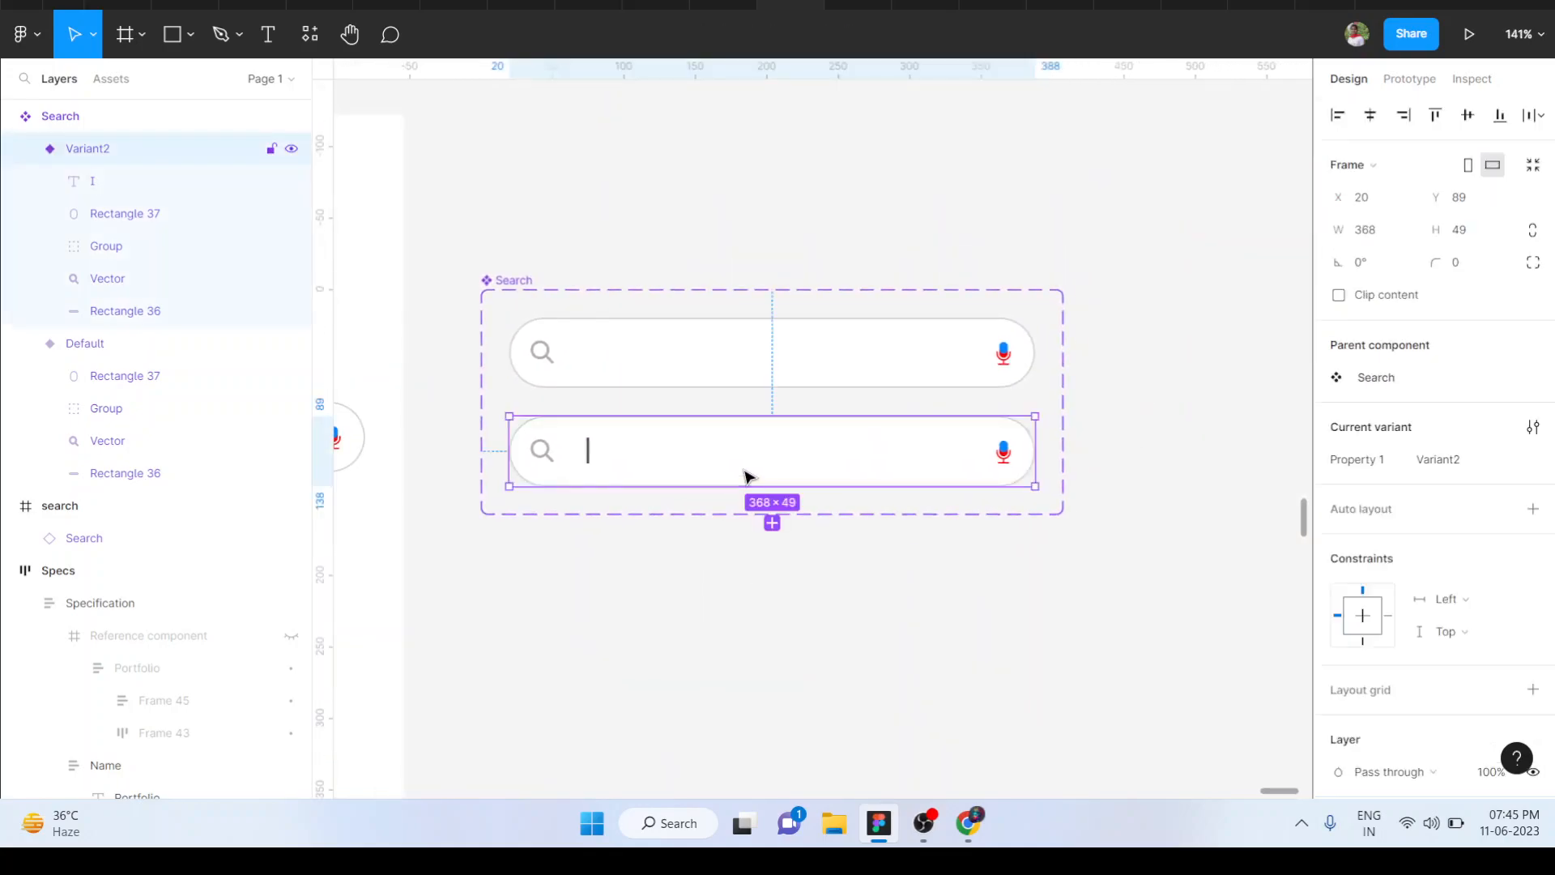
{"action": "left_click", "coordinate": [774, 528]}
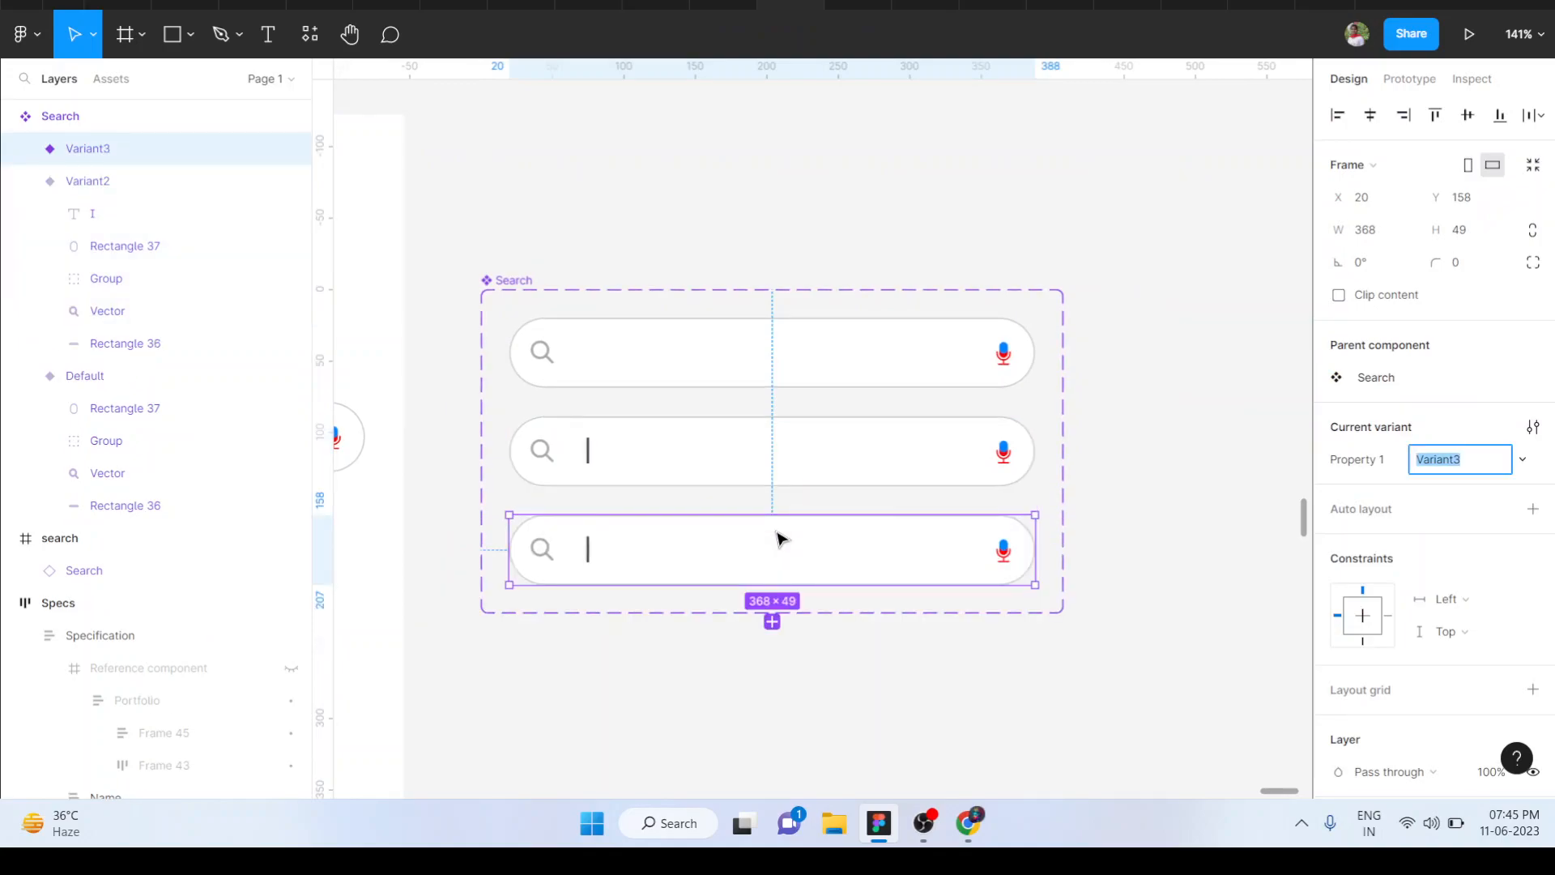
- Hide the 4C4C4C fill of the text cursor in the third variant
{"action": "left_click", "coordinate": [591, 548]}
{"action": "double_click", "coordinate": [590, 552]}
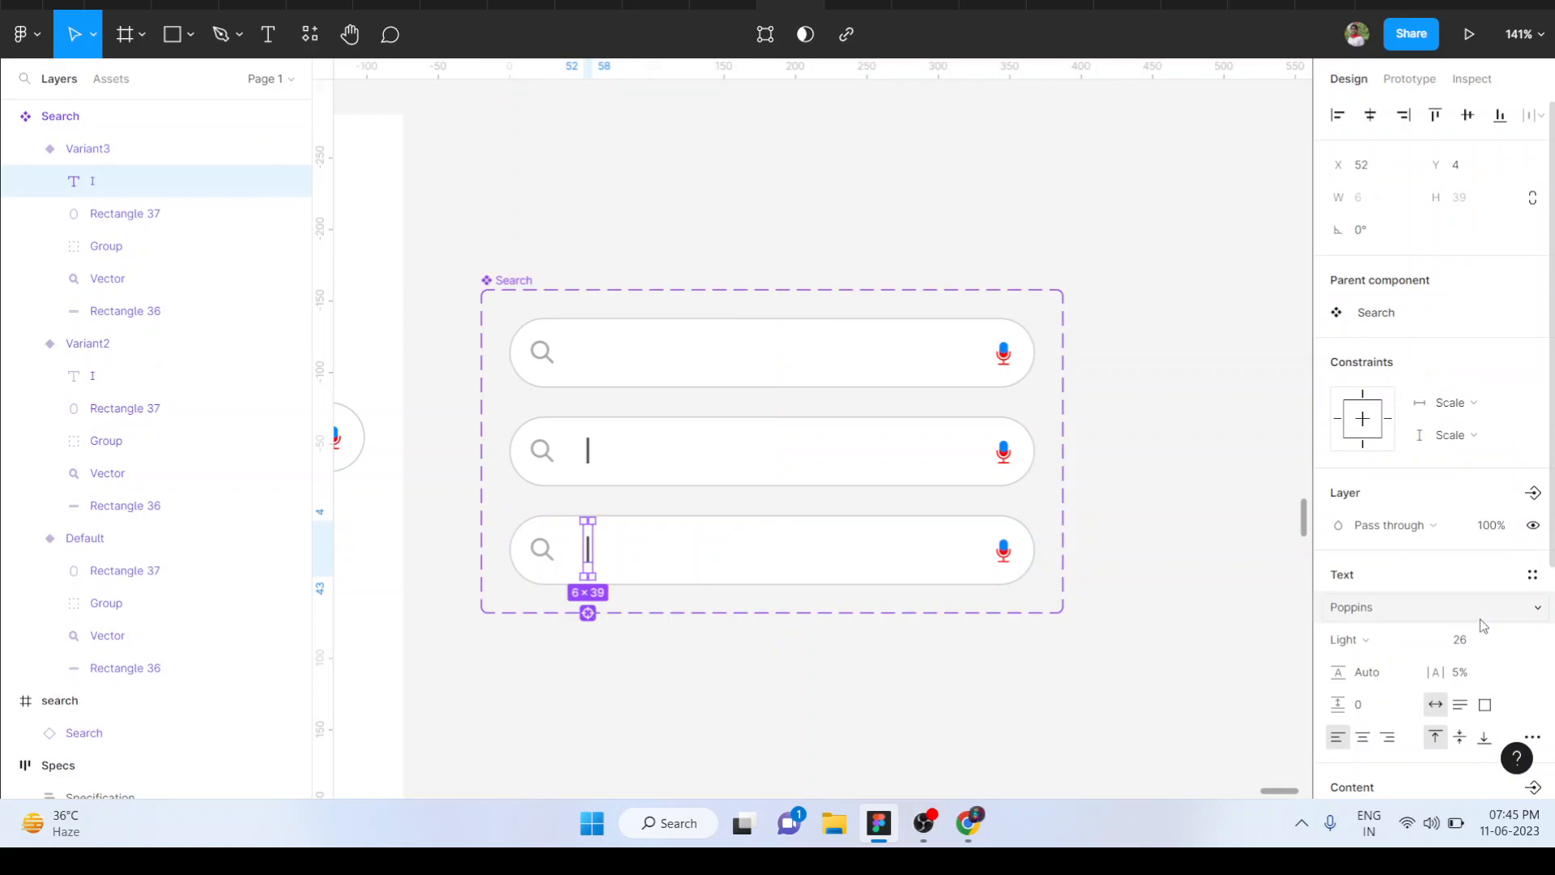
{"action": "scroll", "coordinate": [1483, 626], "scroll_direction": "down", "scroll_amount": 2}
{"action": "scroll", "coordinate": [1483, 626], "scroll_direction": "down", "scroll_amount": 3}
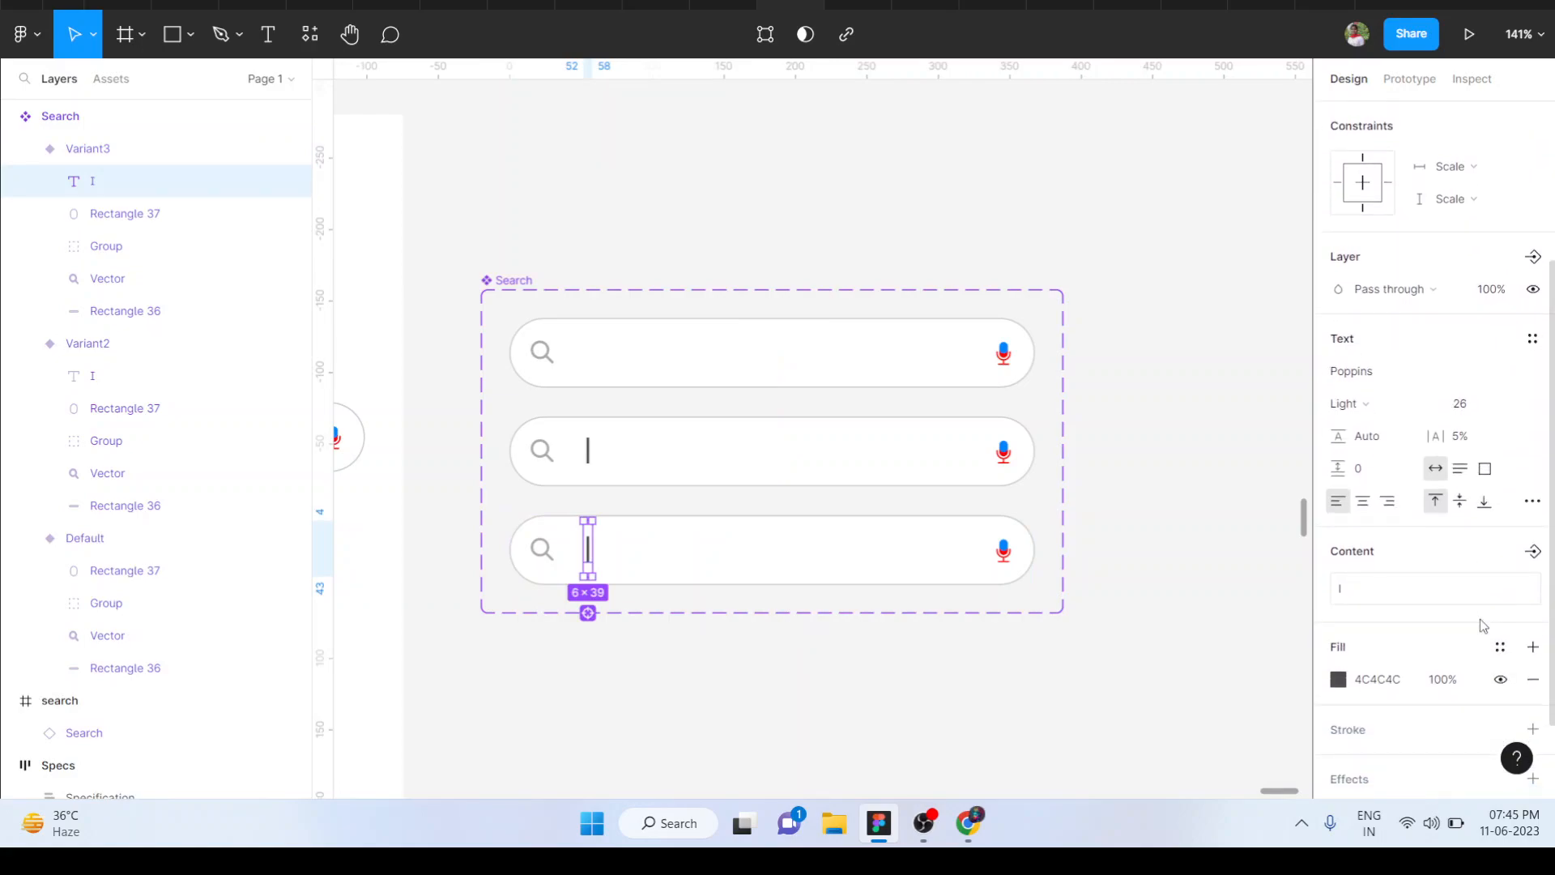
{"action": "left_click", "coordinate": [1501, 679]}
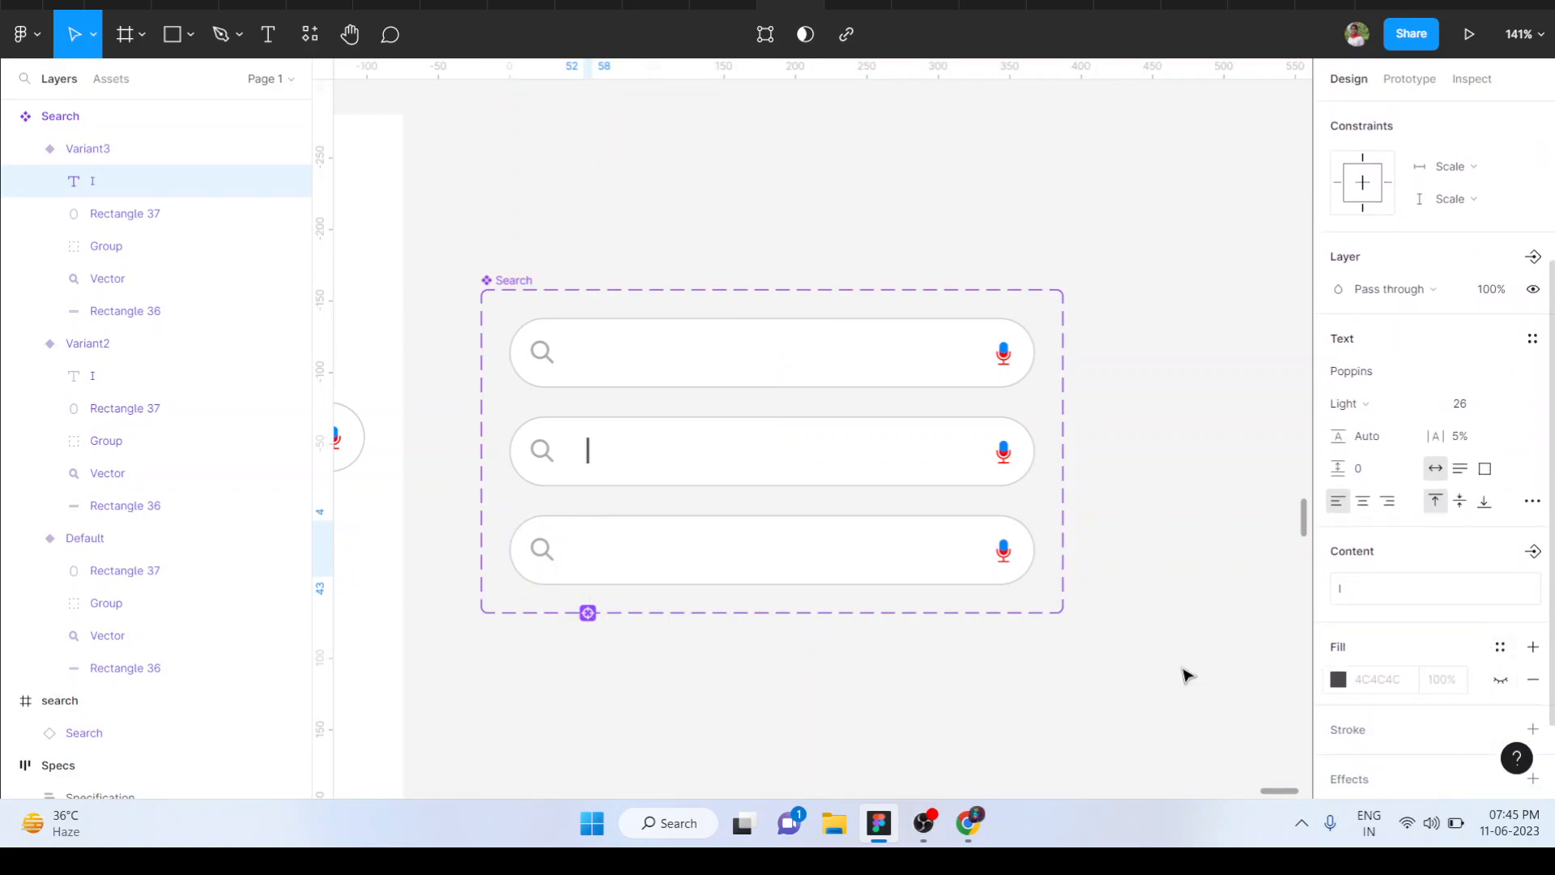
{"action": "left_click", "coordinate": [1043, 668]}
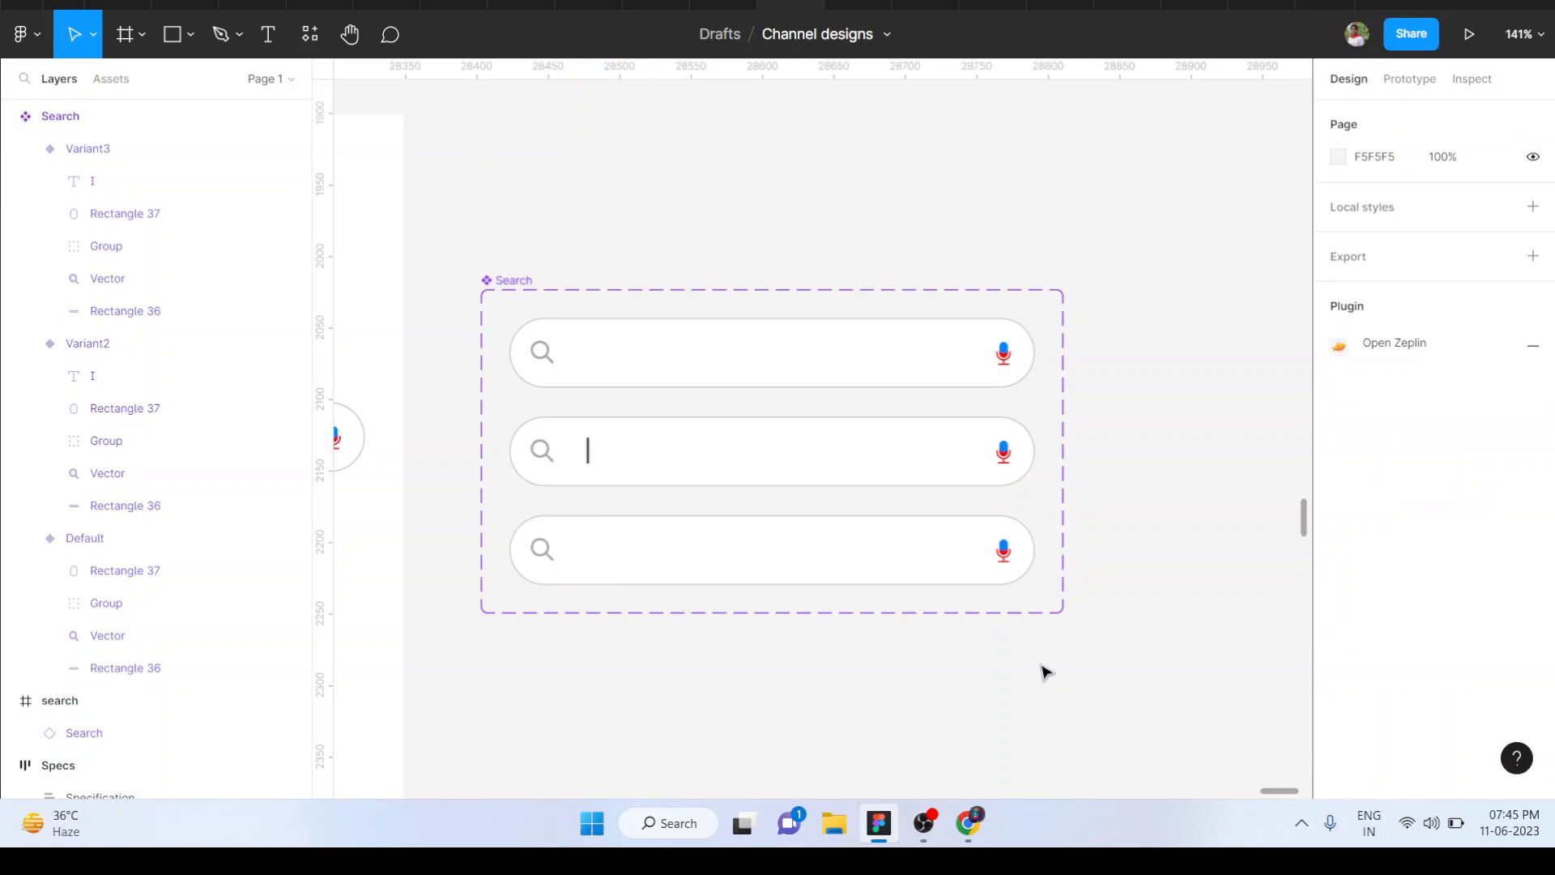
{"action": "scroll", "coordinate": [1043, 672], "scroll_direction": "down", "scroll_amount": 2}
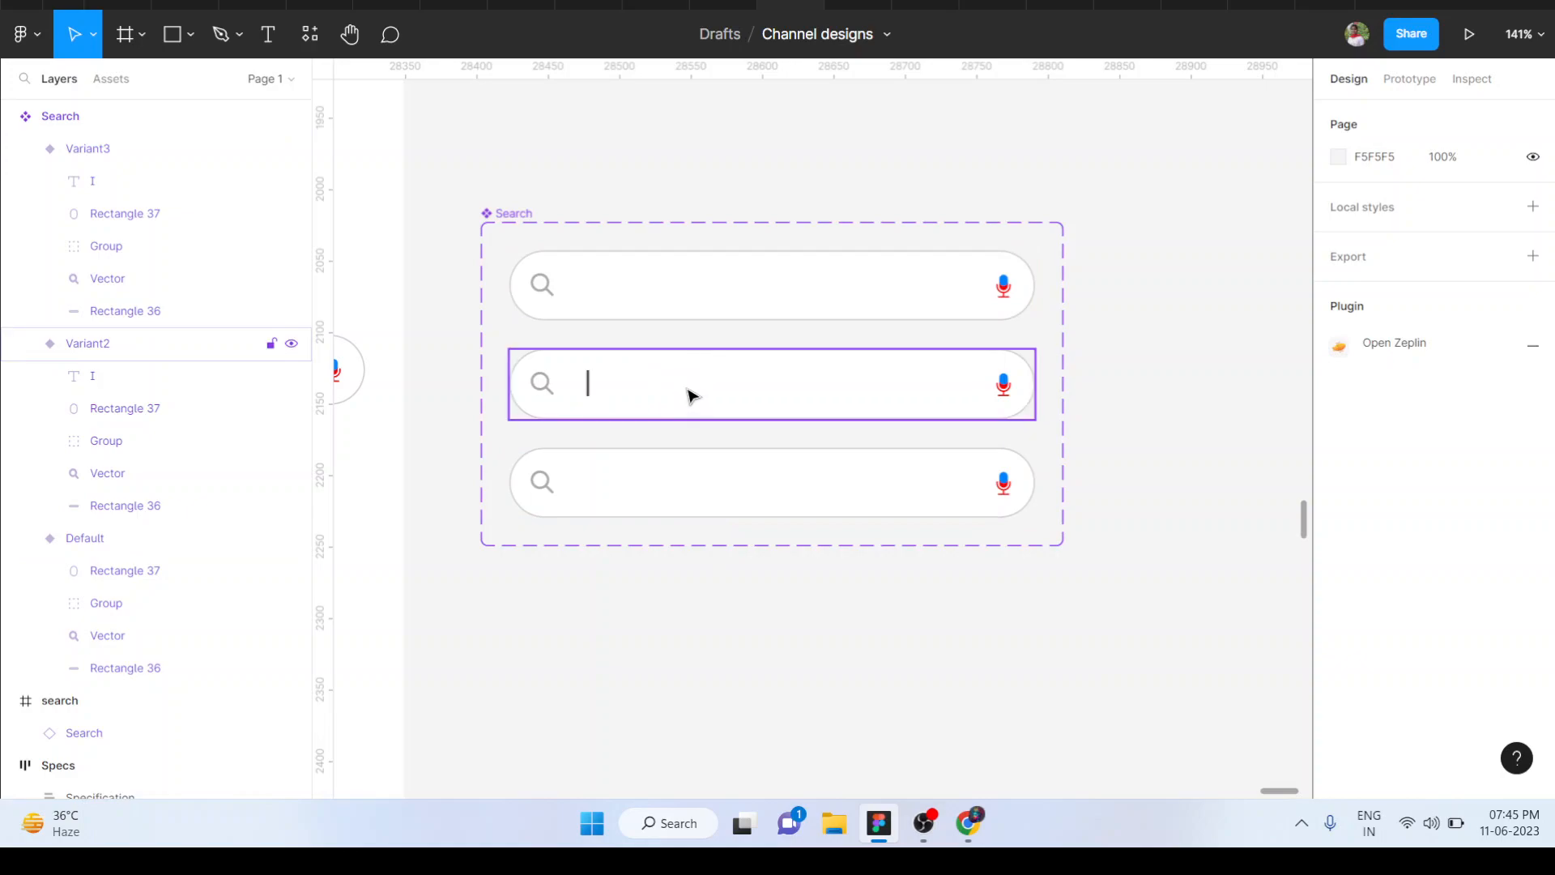
{"action": "scroll", "coordinate": [691, 395], "scroll_direction": "up", "scroll_amount": 6}
{"action": "scroll", "coordinate": [691, 395], "scroll_direction": "down", "scroll_amount": 5}
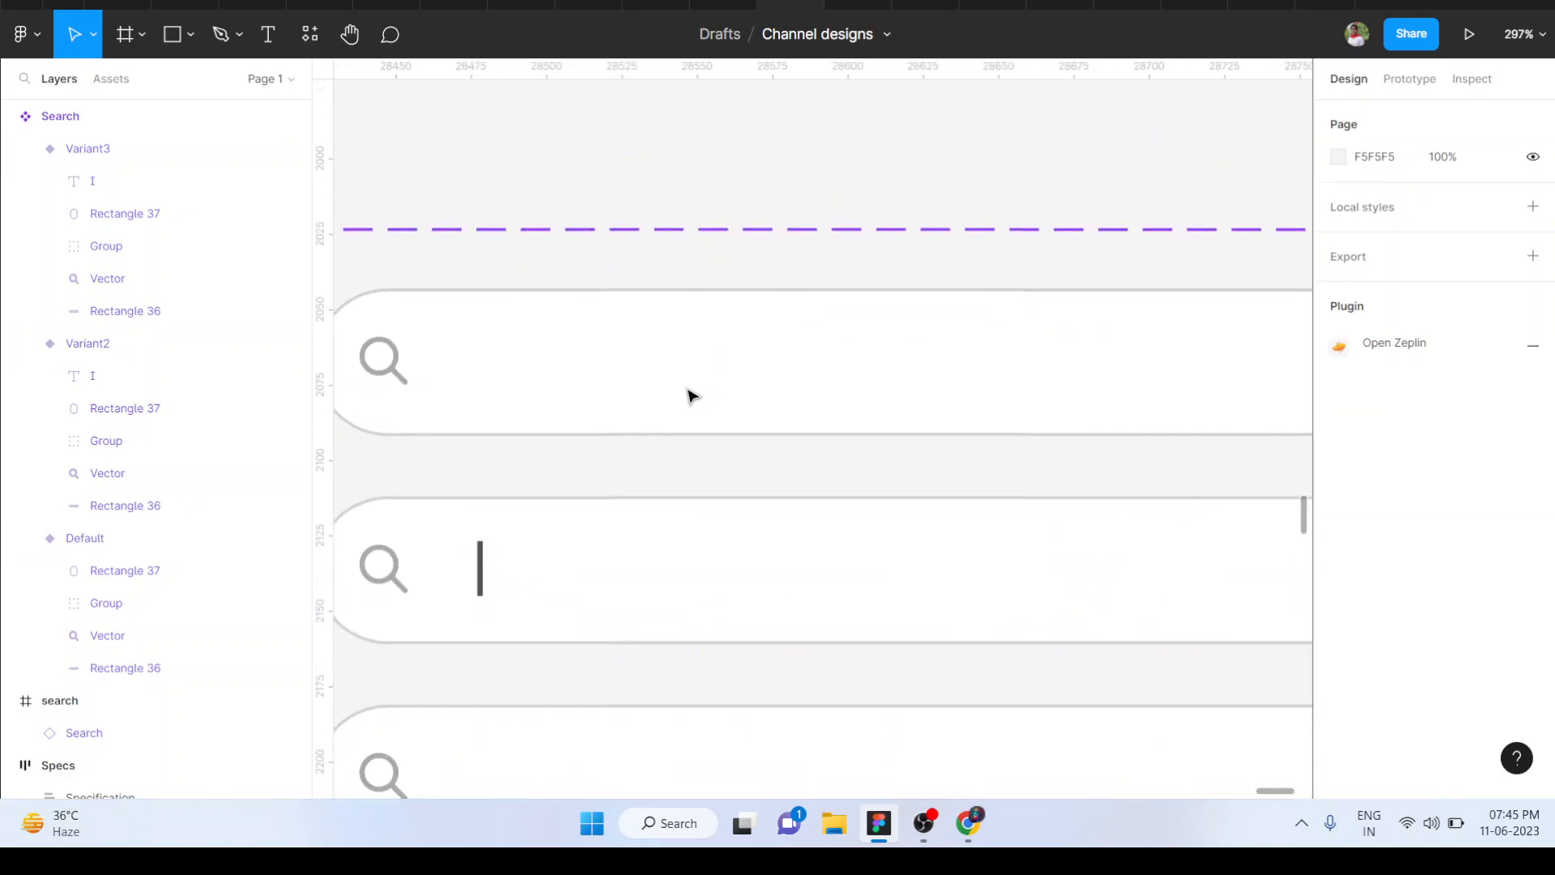
{"action": "scroll", "coordinate": [491, 549], "scroll_direction": "down", "scroll_amount": 3}
{"action": "scroll", "coordinate": [492, 549], "scroll_direction": "up", "scroll_amount": 3}
{"action": "scroll", "coordinate": [492, 549], "scroll_direction": "down", "scroll_amount": 3}
{"action": "scroll", "coordinate": [492, 549], "scroll_direction": "down", "scroll_amount": 5, "text": "ctrl"}
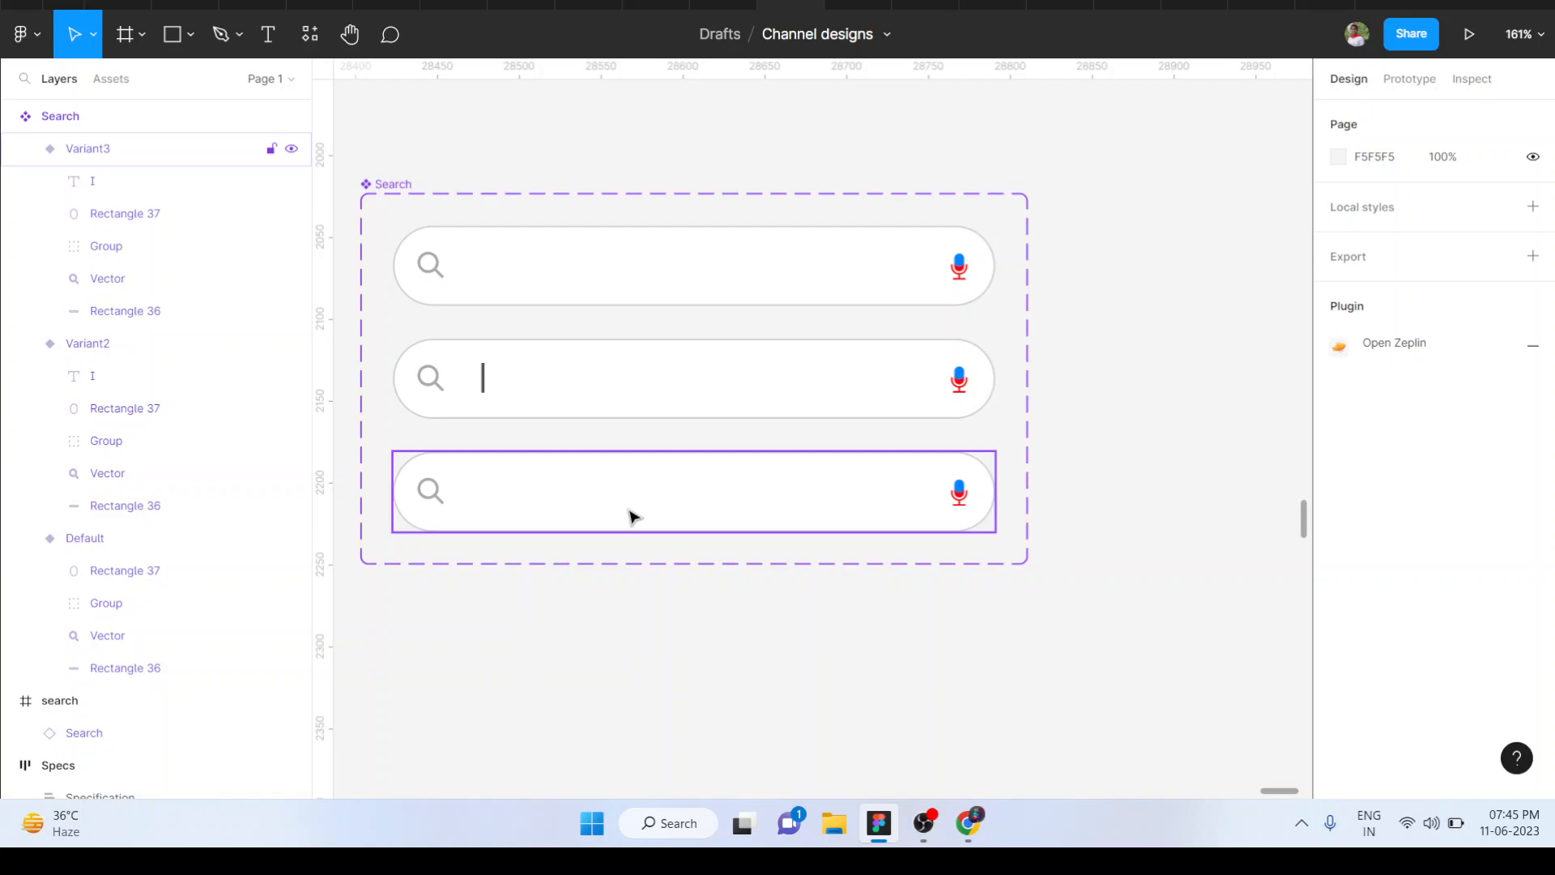
- Add a fourth variant below the third and turn its text cursor's fill visibility back on
{"action": "left_click", "coordinate": [715, 510]}
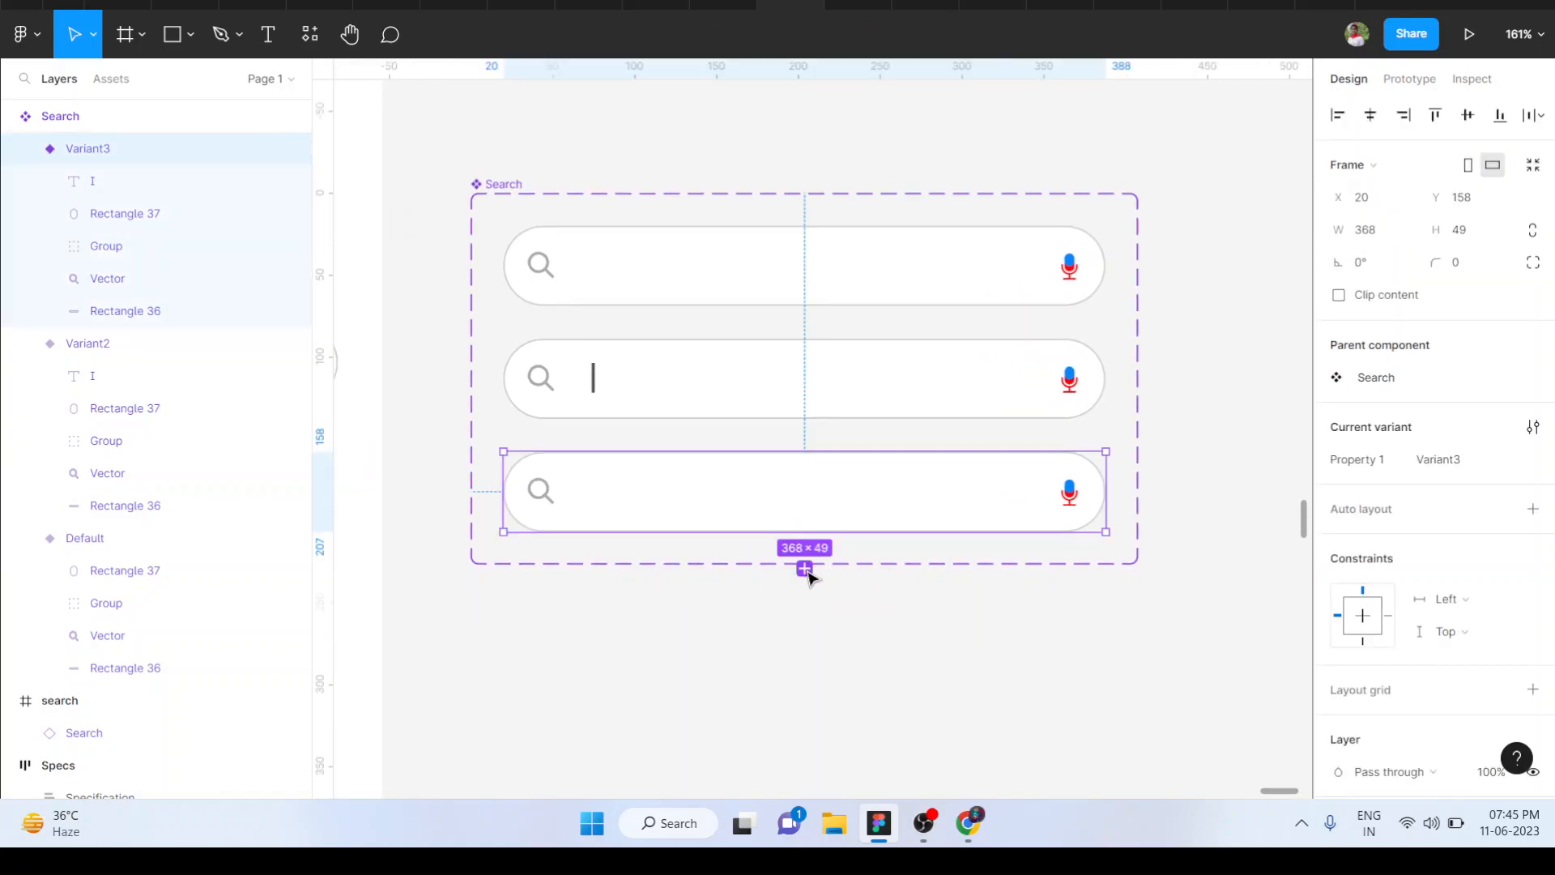
{"action": "left_click", "coordinate": [804, 569]}
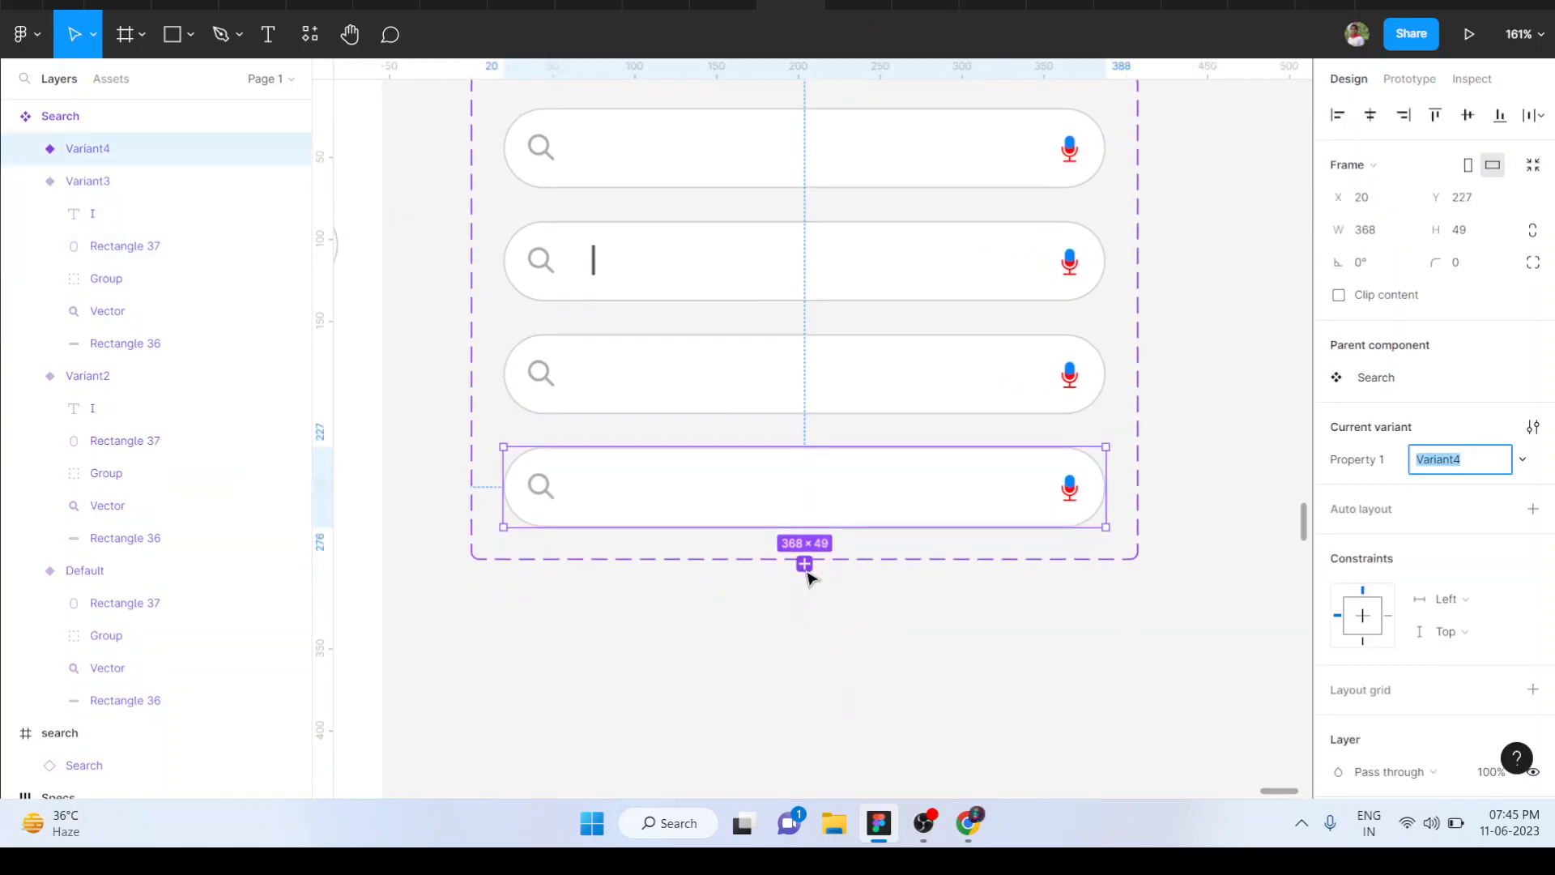
{"action": "double_click", "coordinate": [571, 478]}
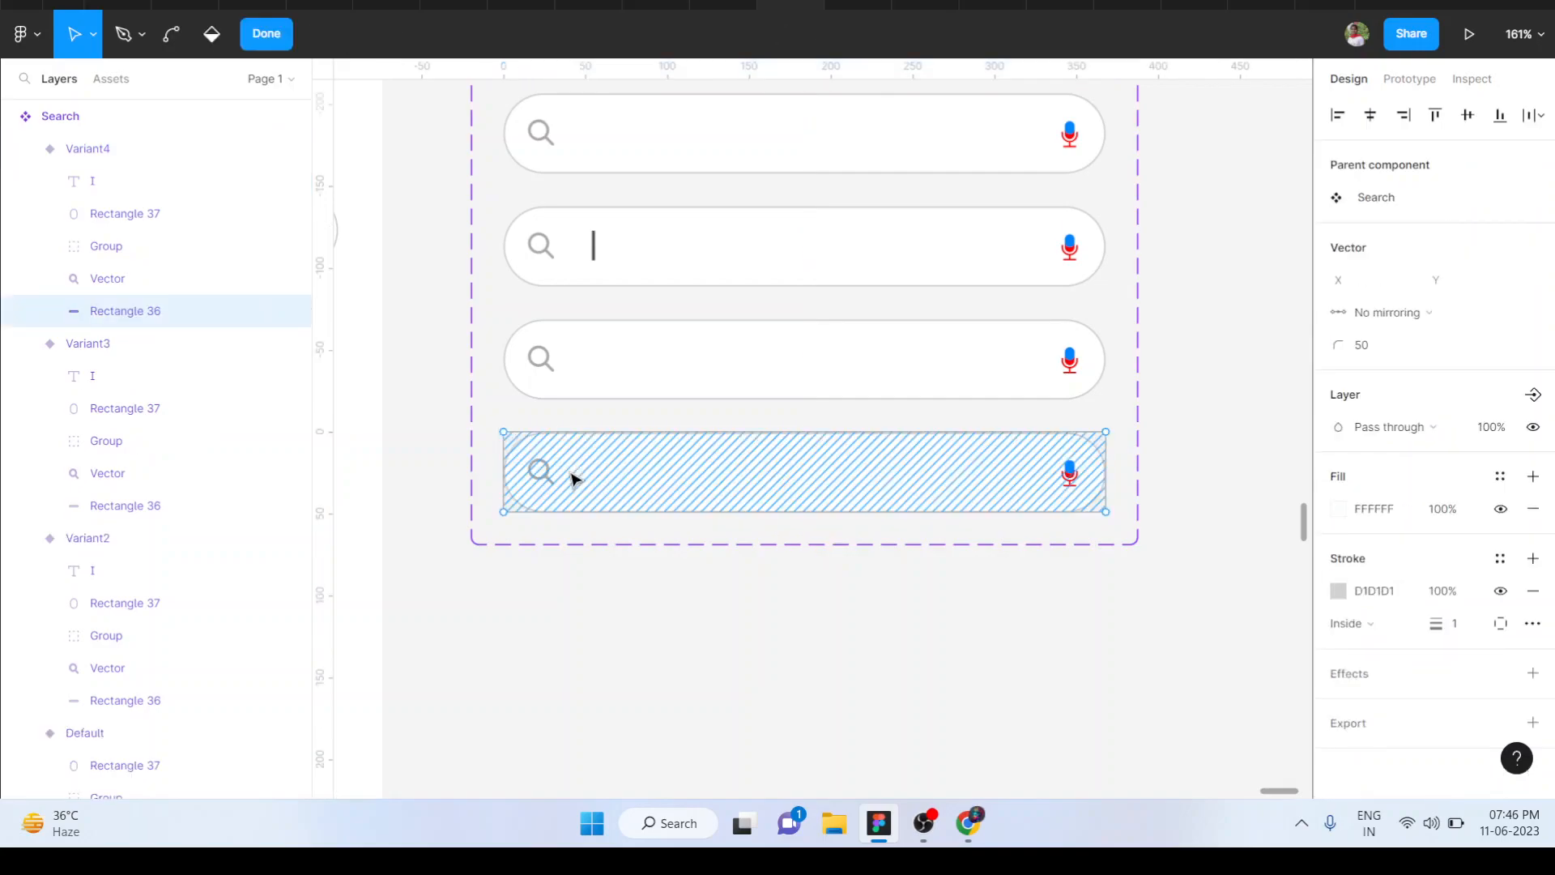
{"action": "left_click", "coordinate": [594, 479]}
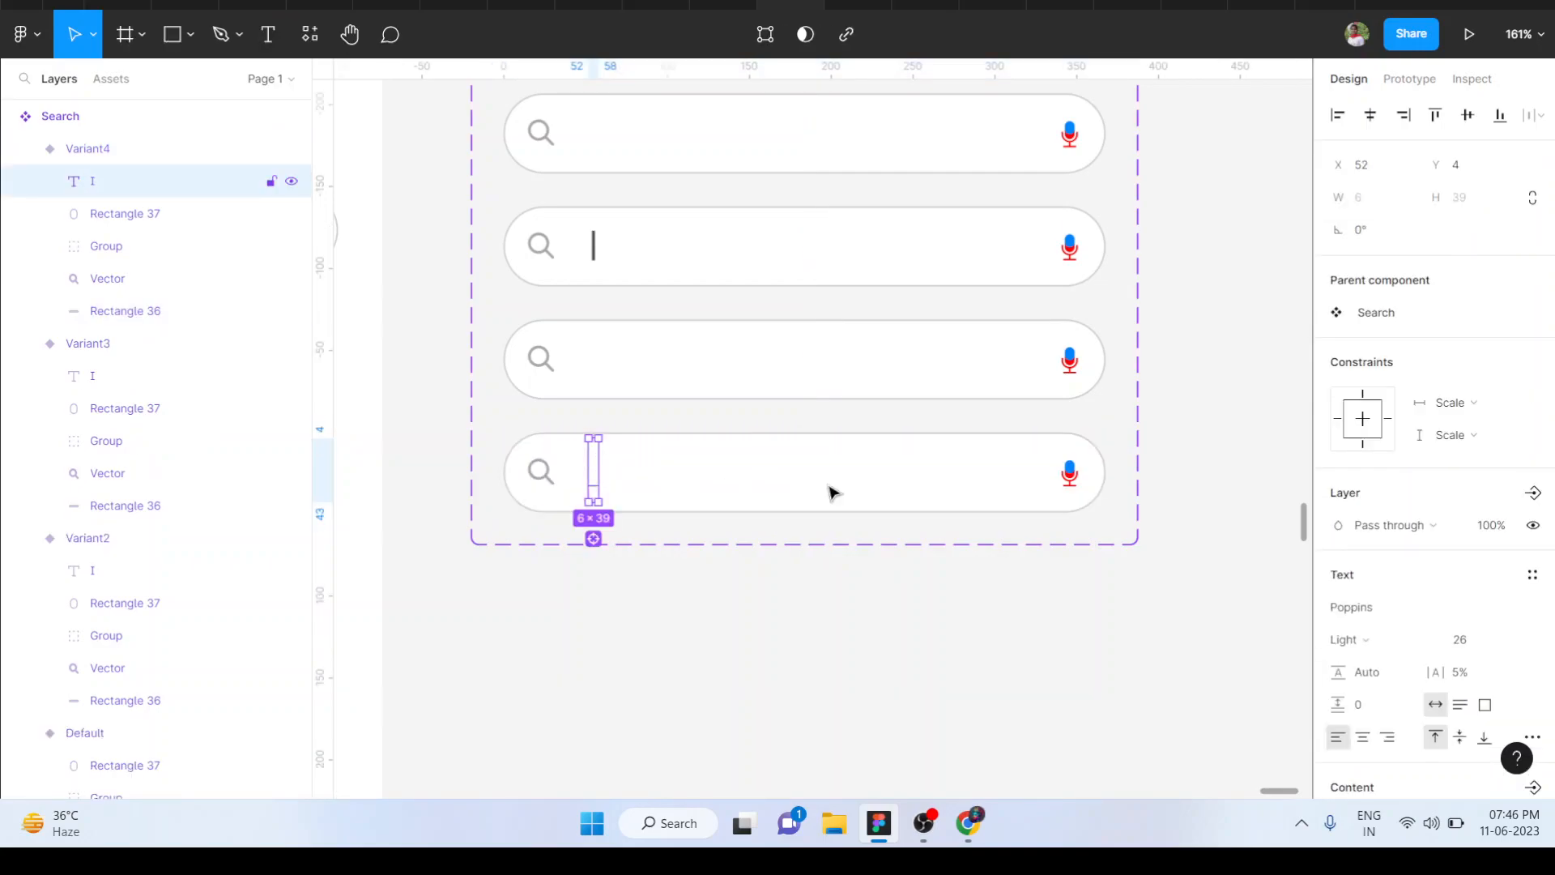
{"action": "scroll", "coordinate": [1435, 671], "scroll_direction": "down", "scroll_amount": 5}
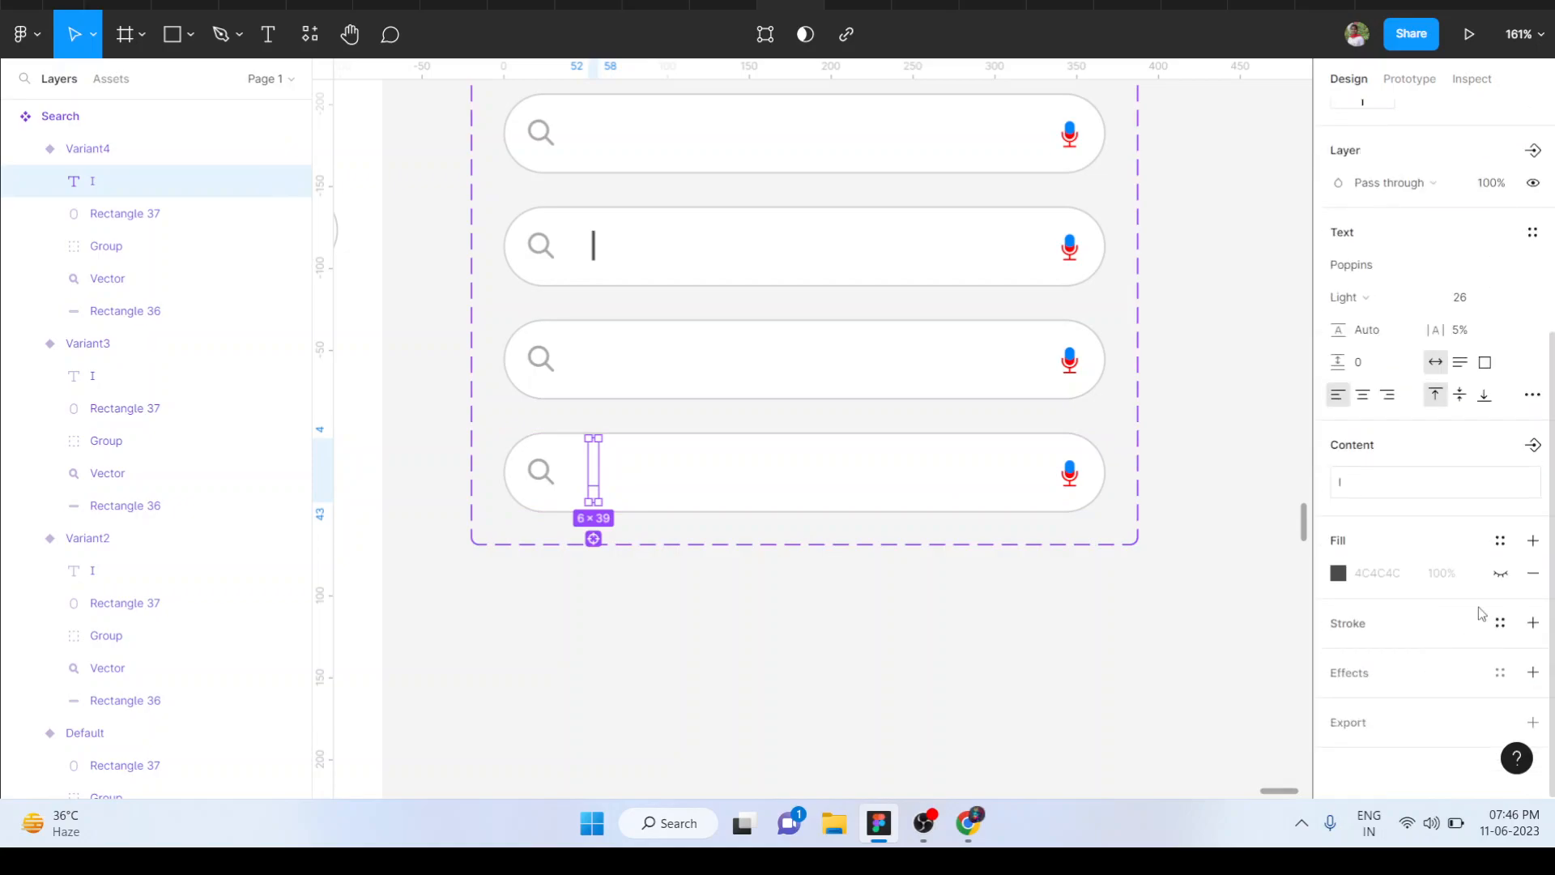
{"action": "left_click", "coordinate": [1500, 572]}
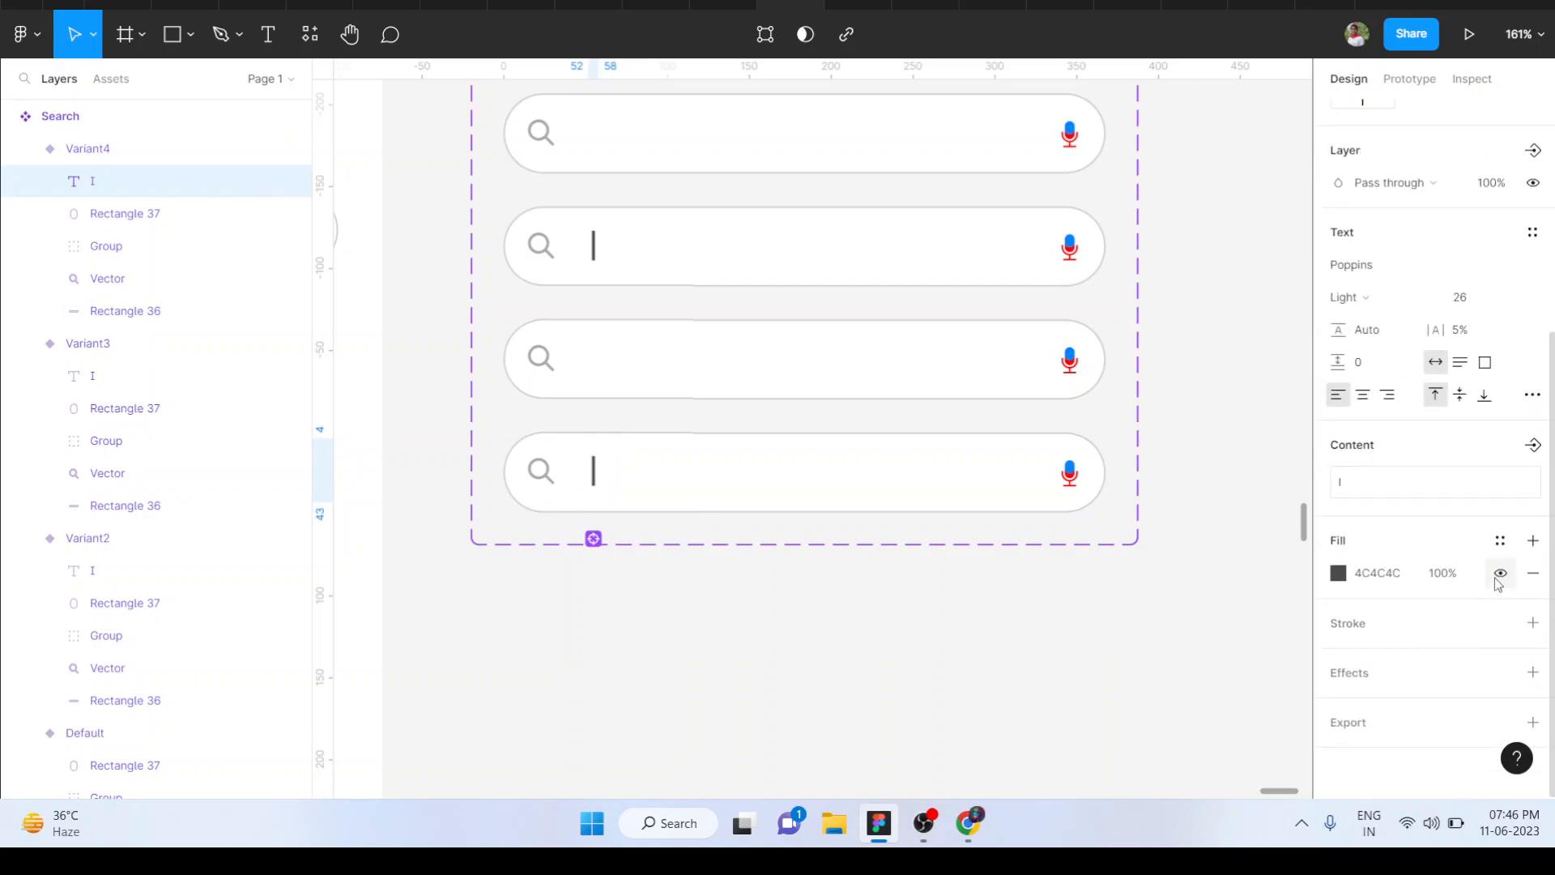
- Replace the cursor character in the fourth variant with the text "Figma" and set its font size to 20
{"action": "double_click", "coordinate": [596, 481]}
{"action": "type", "text": "Figma"}
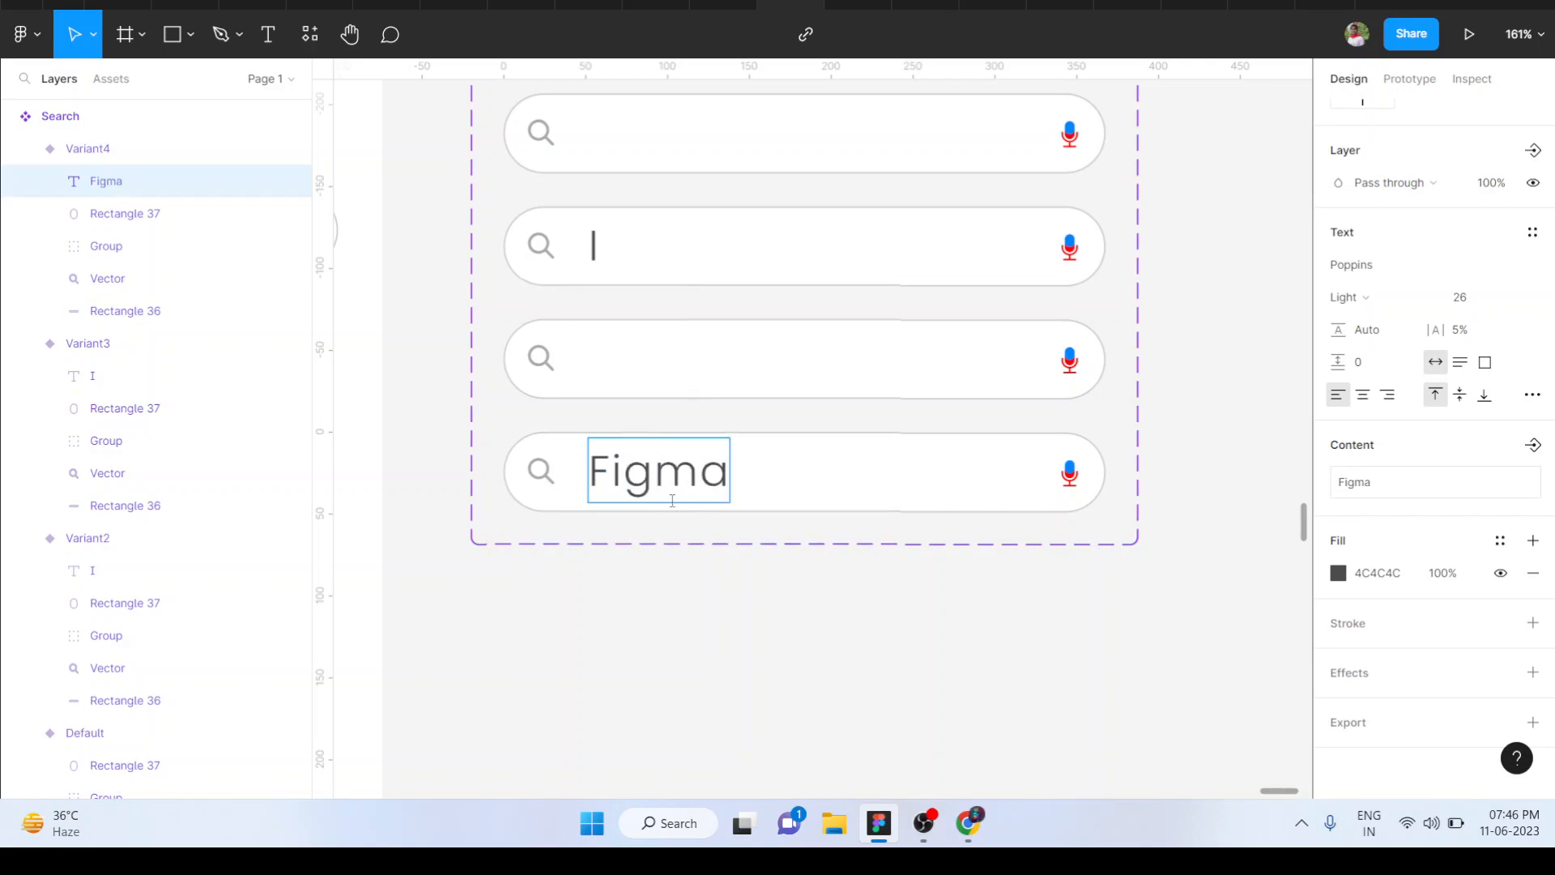
{"action": "double_click", "coordinate": [680, 502]}
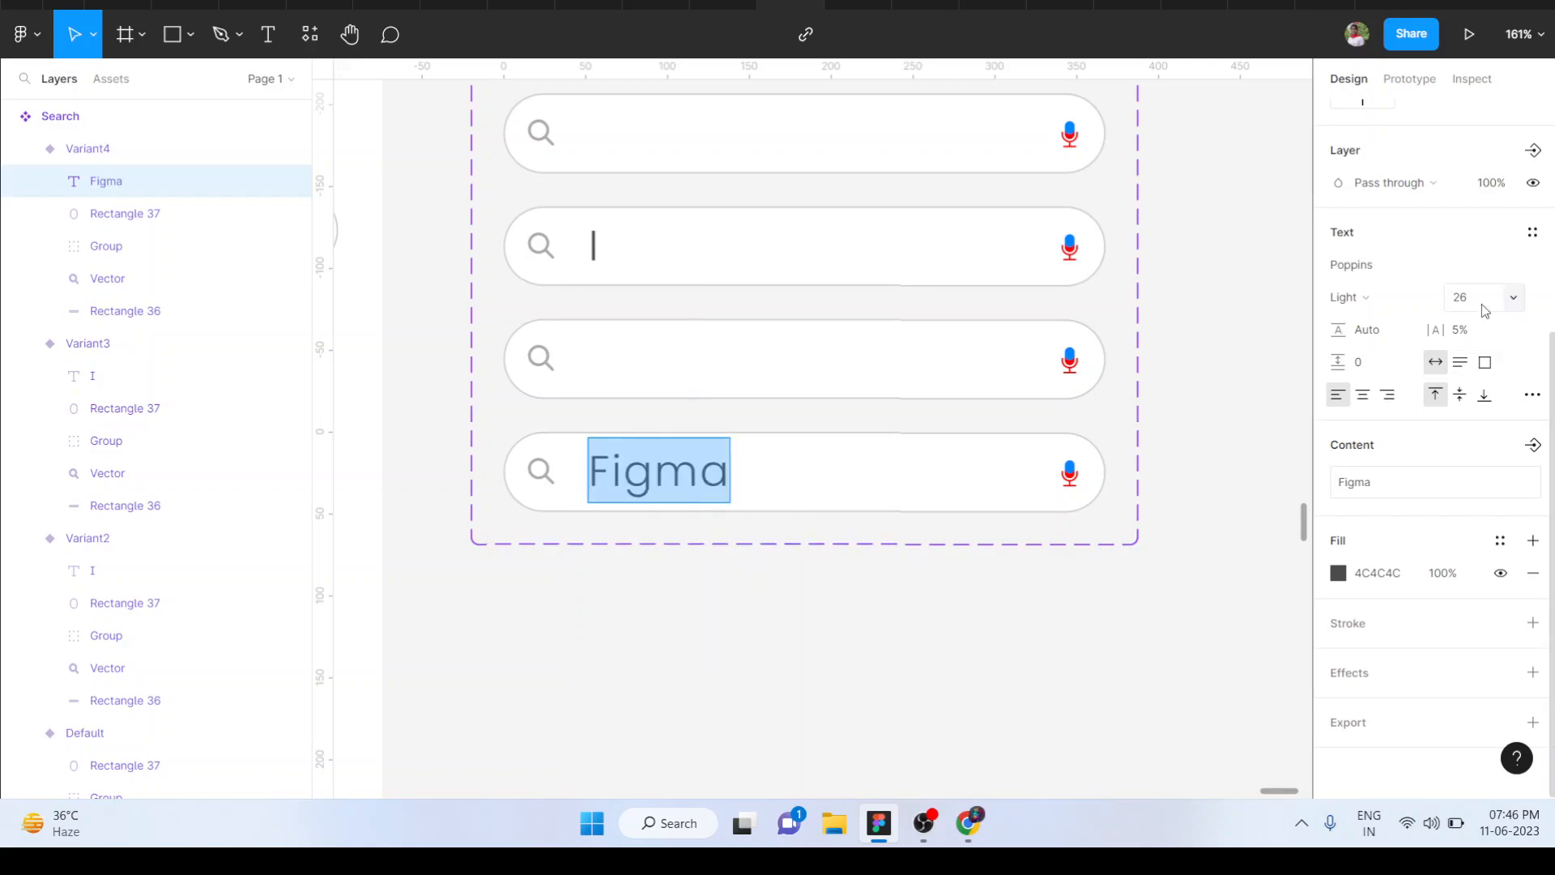
{"action": "key", "text": "Return"}
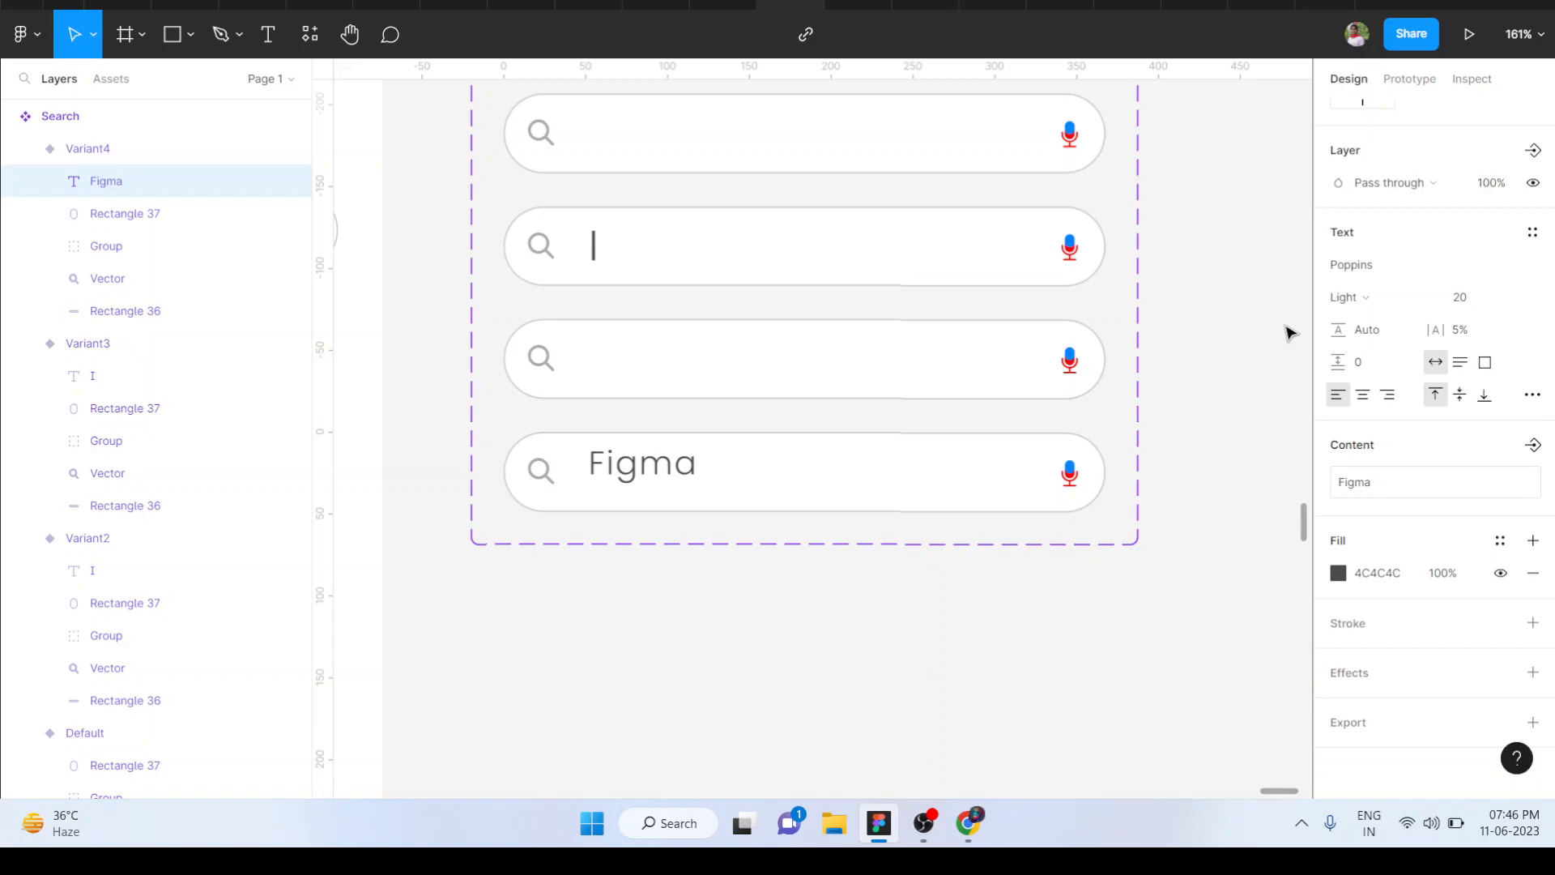
- Nudge the "Figma" text down to Y 10 and set its font weight to Regular
{"action": "left_click", "coordinate": [715, 628]}
{"action": "key", "text": "Down"}
{"action": "key", "text": "Down"}
{"action": "key", "text": "Down"}
{"action": "key", "text": "Down"}
{"action": "key", "text": "Down"}
{"action": "key", "text": "Down"}
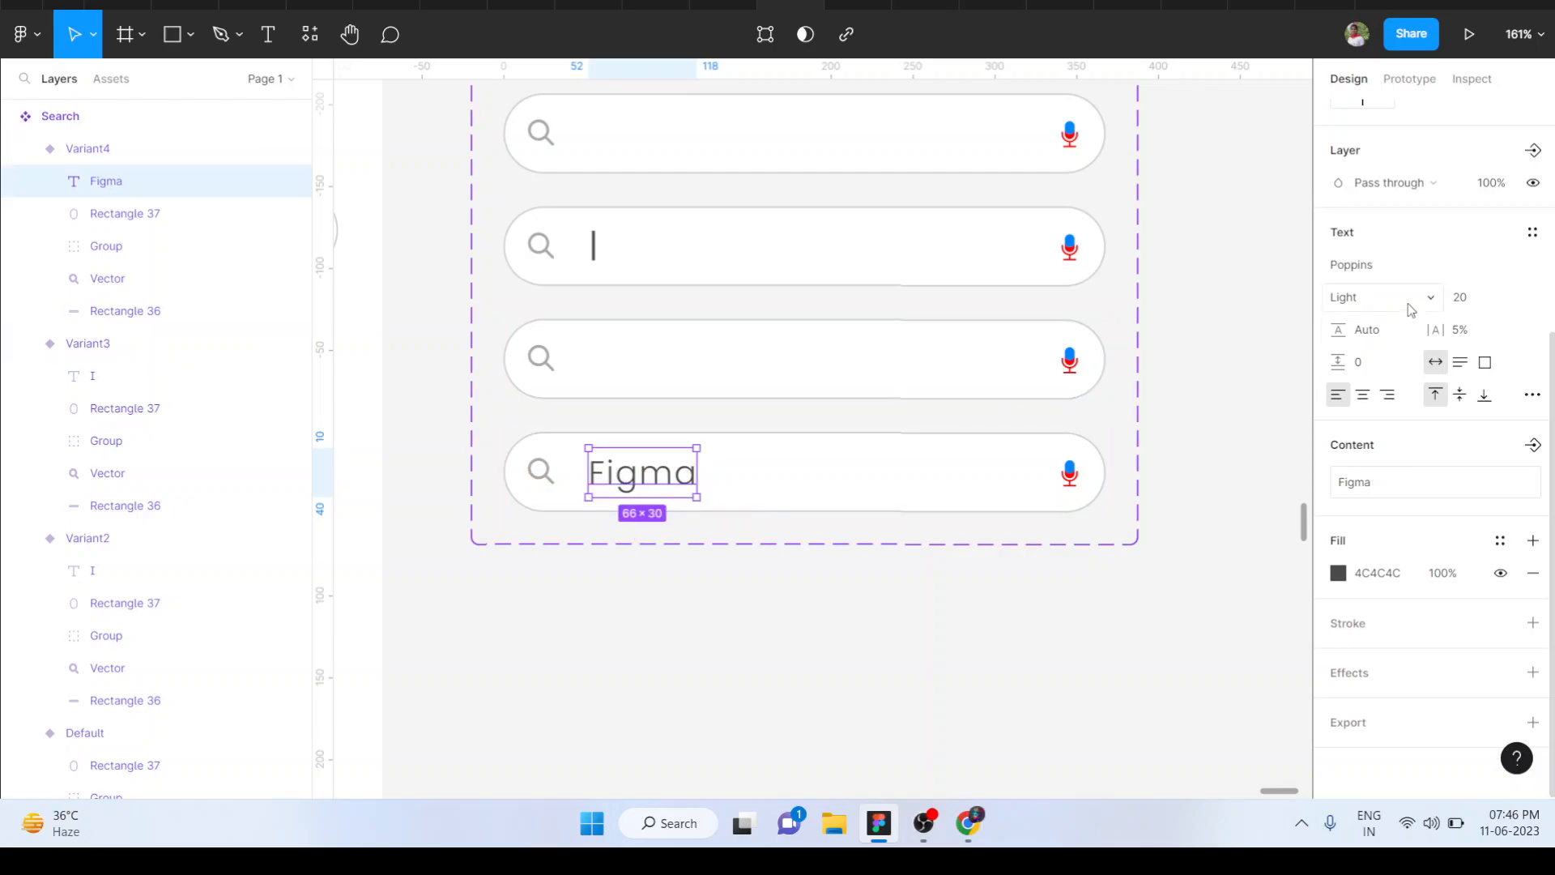
{"action": "left_click", "coordinate": [1407, 306]}
{"action": "left_click", "coordinate": [1375, 320]}
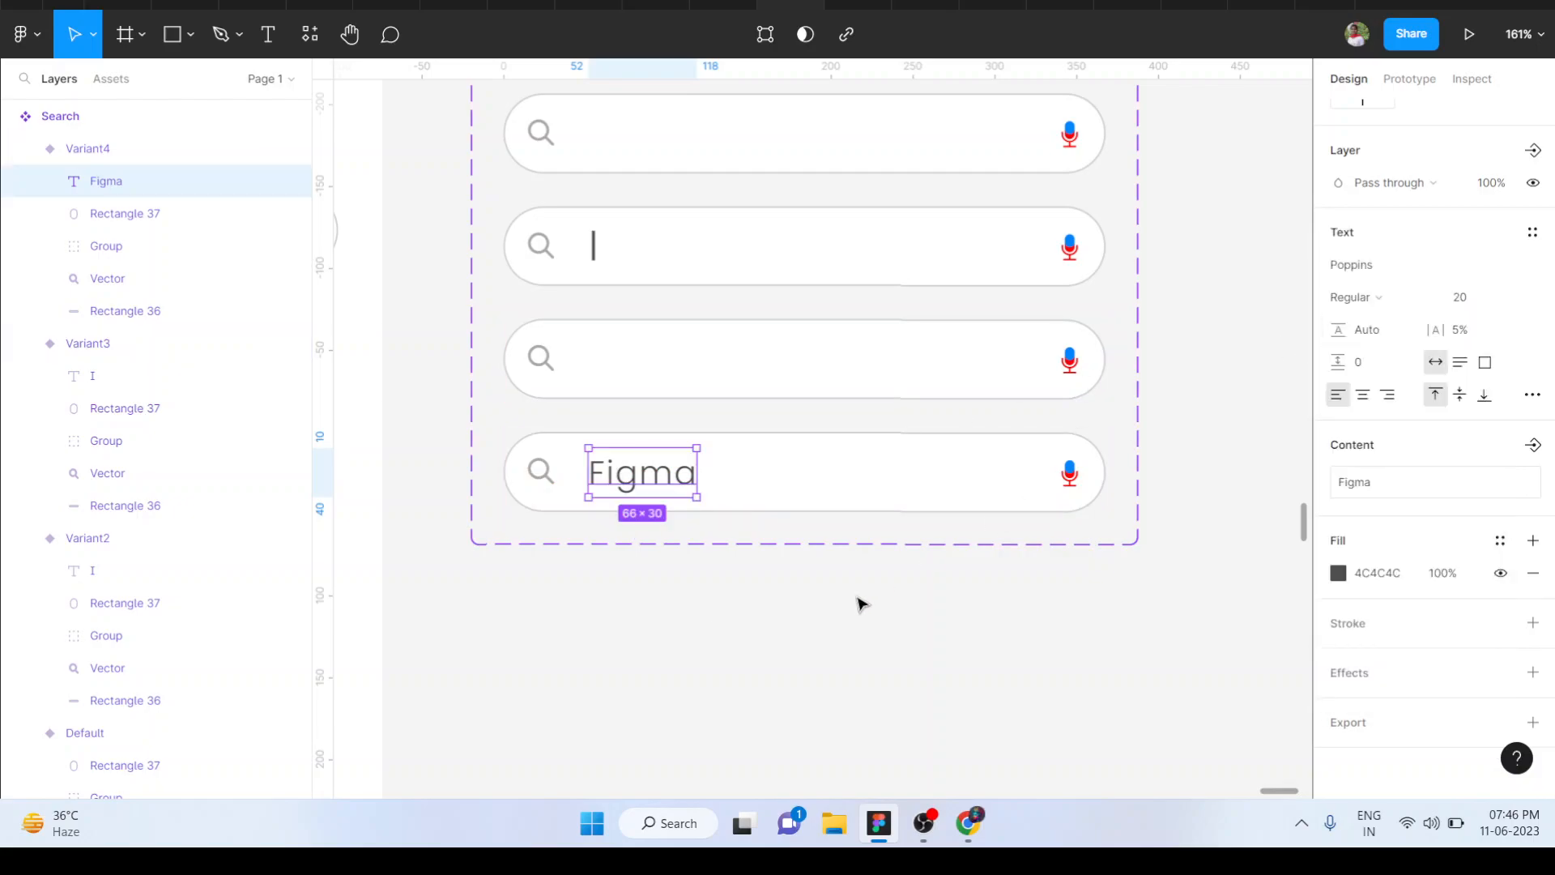
{"action": "left_click", "coordinate": [753, 670]}
{"action": "scroll", "coordinate": [755, 672], "scroll_direction": "up", "scroll_amount": 2}
{"action": "scroll", "coordinate": [756, 672], "scroll_direction": "down", "scroll_amount": 3}
{"action": "scroll", "coordinate": [755, 672], "scroll_direction": "up", "scroll_amount": 5}
{"action": "scroll", "coordinate": [756, 672], "scroll_direction": "up", "scroll_amount": 1}
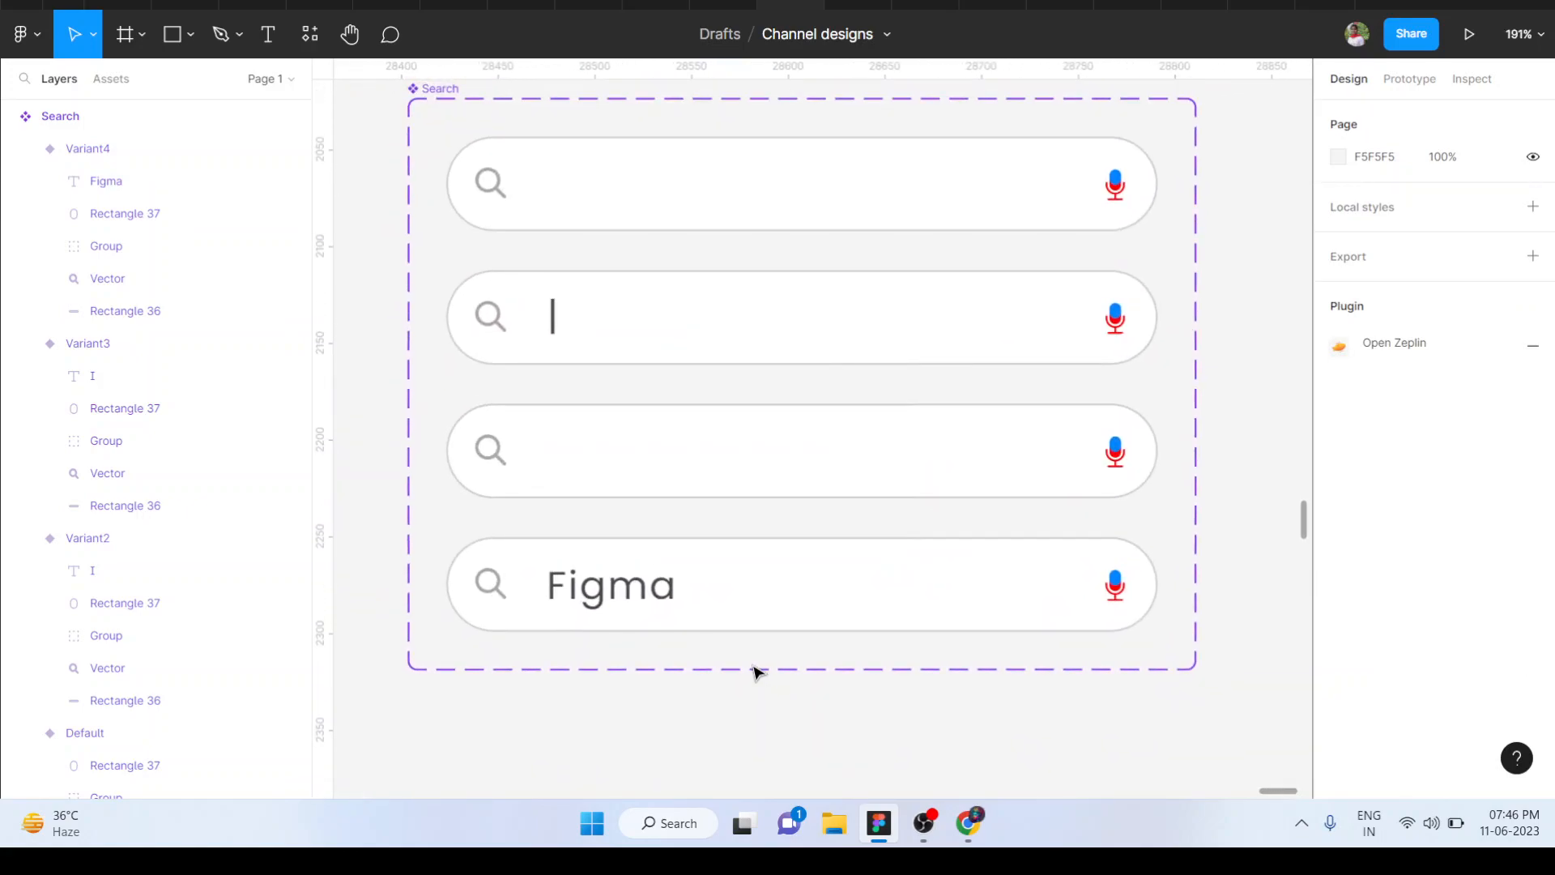
{"action": "scroll", "coordinate": [753, 670], "scroll_direction": "down", "scroll_amount": 1}
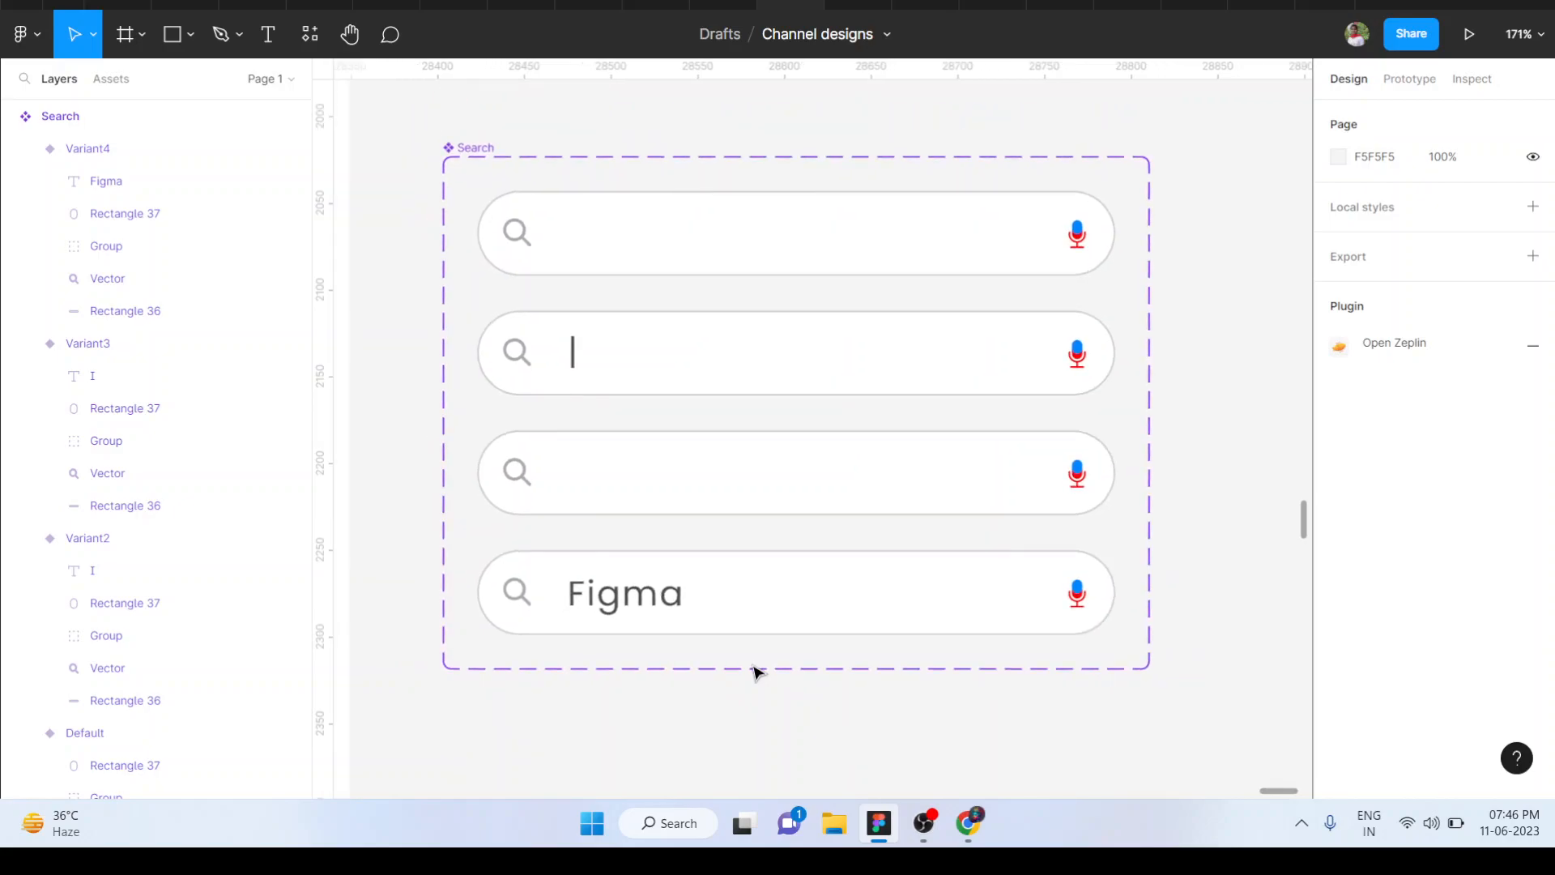
{"action": "scroll", "coordinate": [753, 670], "scroll_direction": "up", "scroll_amount": 1}
{"action": "left_click", "coordinate": [933, 648]}
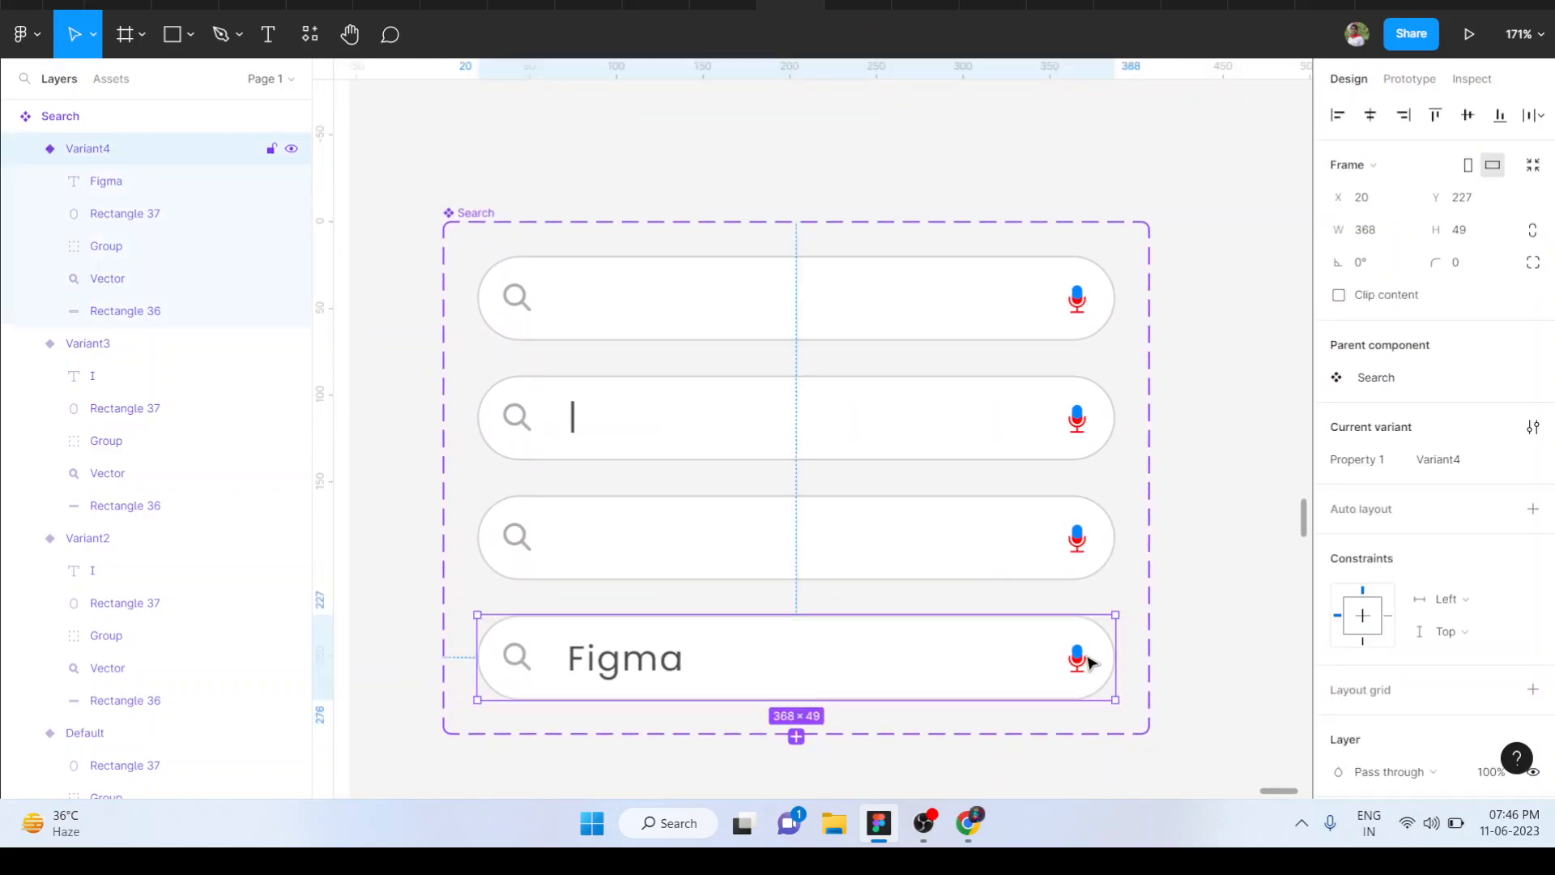
{"action": "left_click", "coordinate": [1193, 703]}
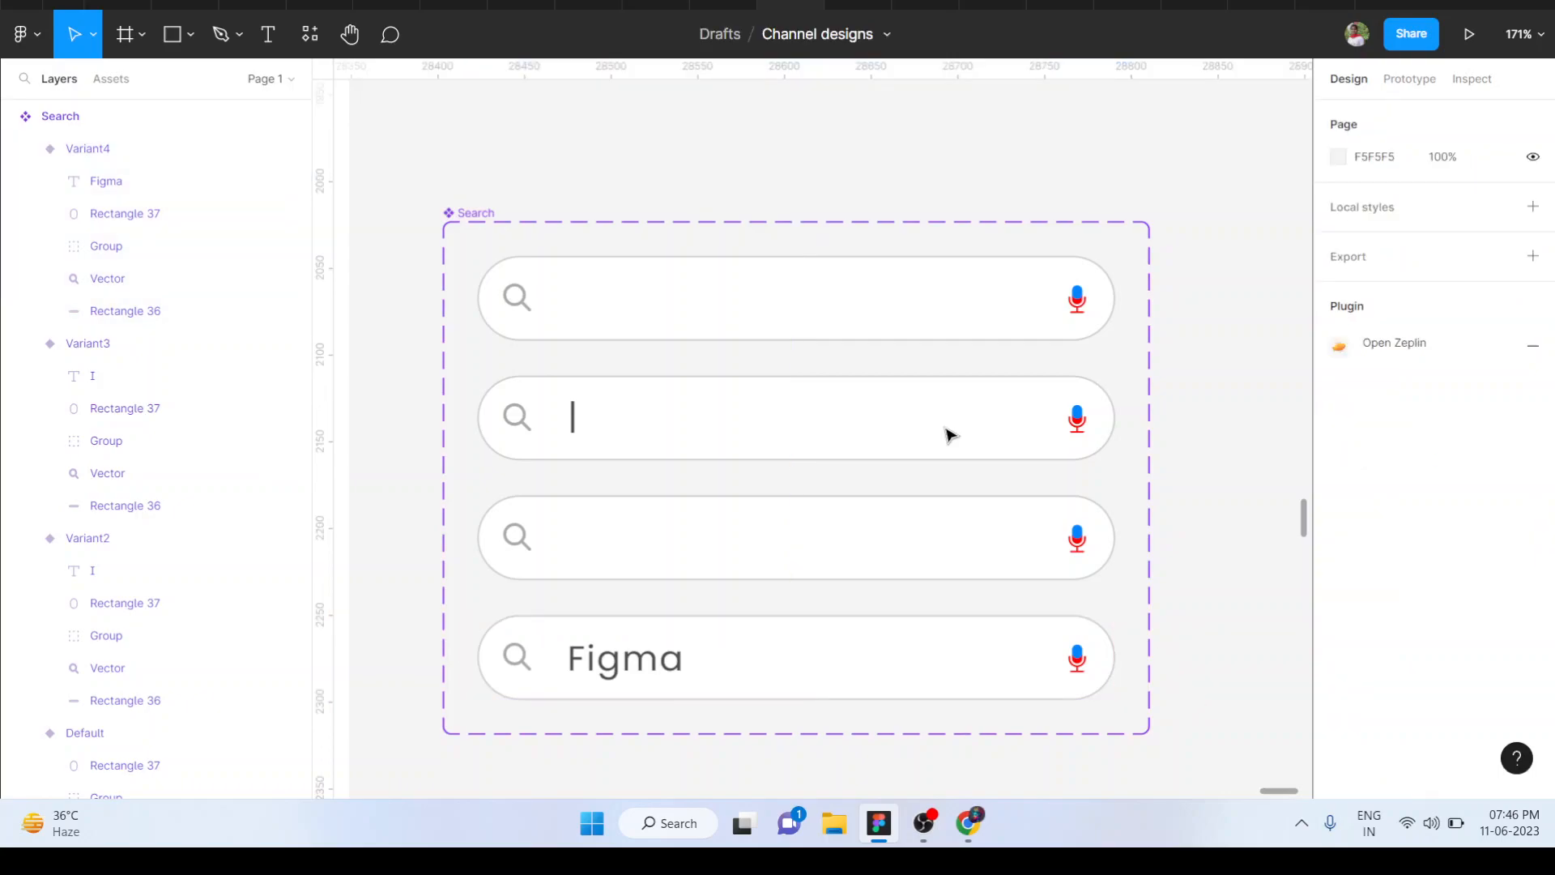
- Add an on-click interaction that changes the Default variant to Variant2 with Instant animation
{"action": "left_click", "coordinate": [848, 310]}
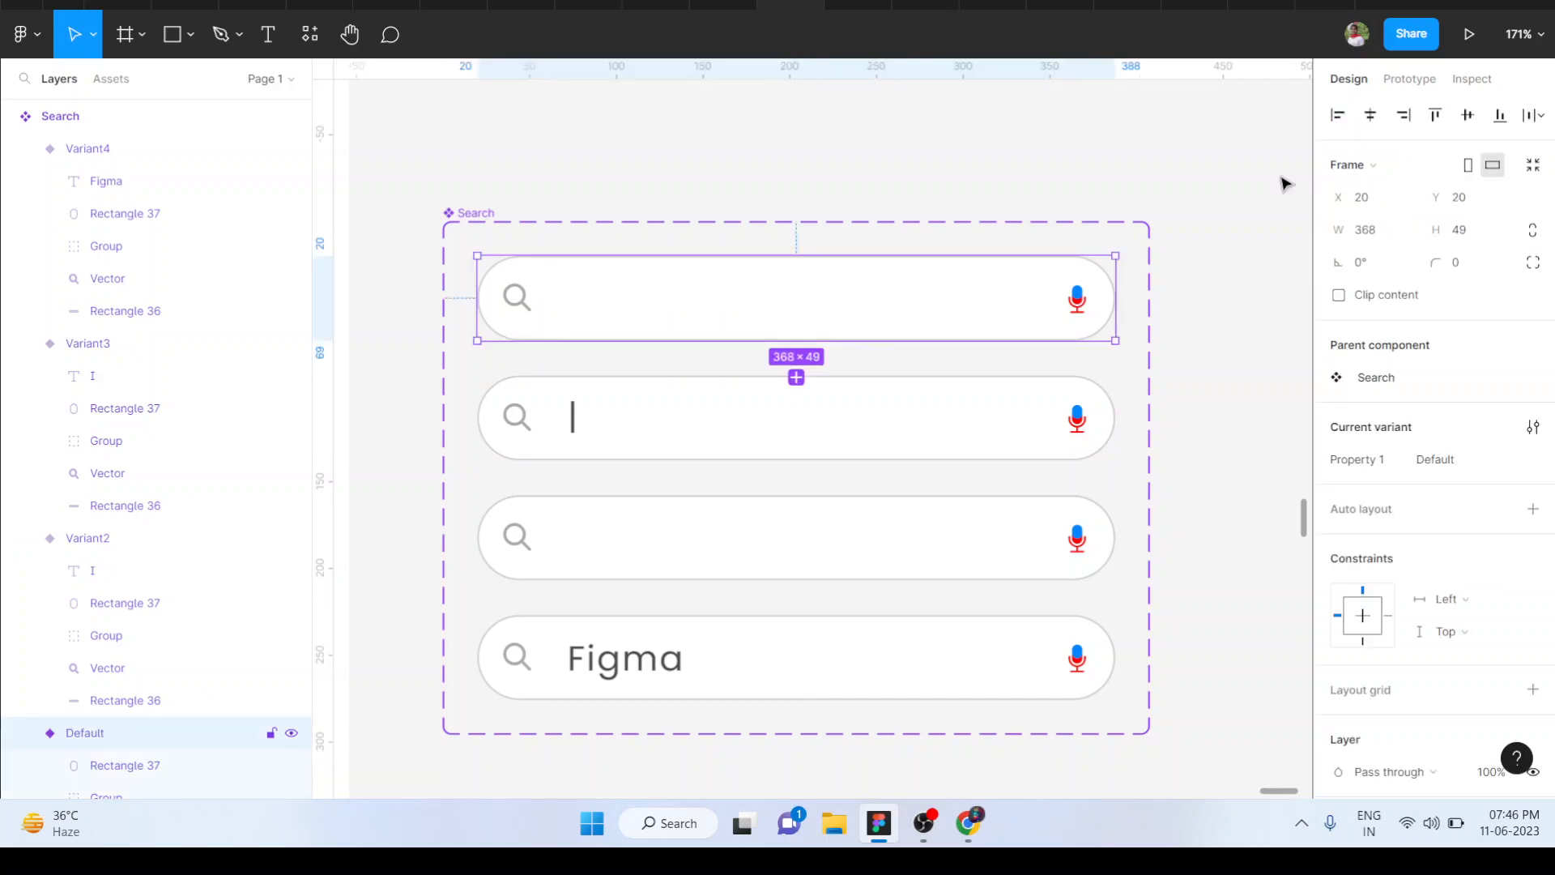
{"action": "left_click", "coordinate": [1413, 80]}
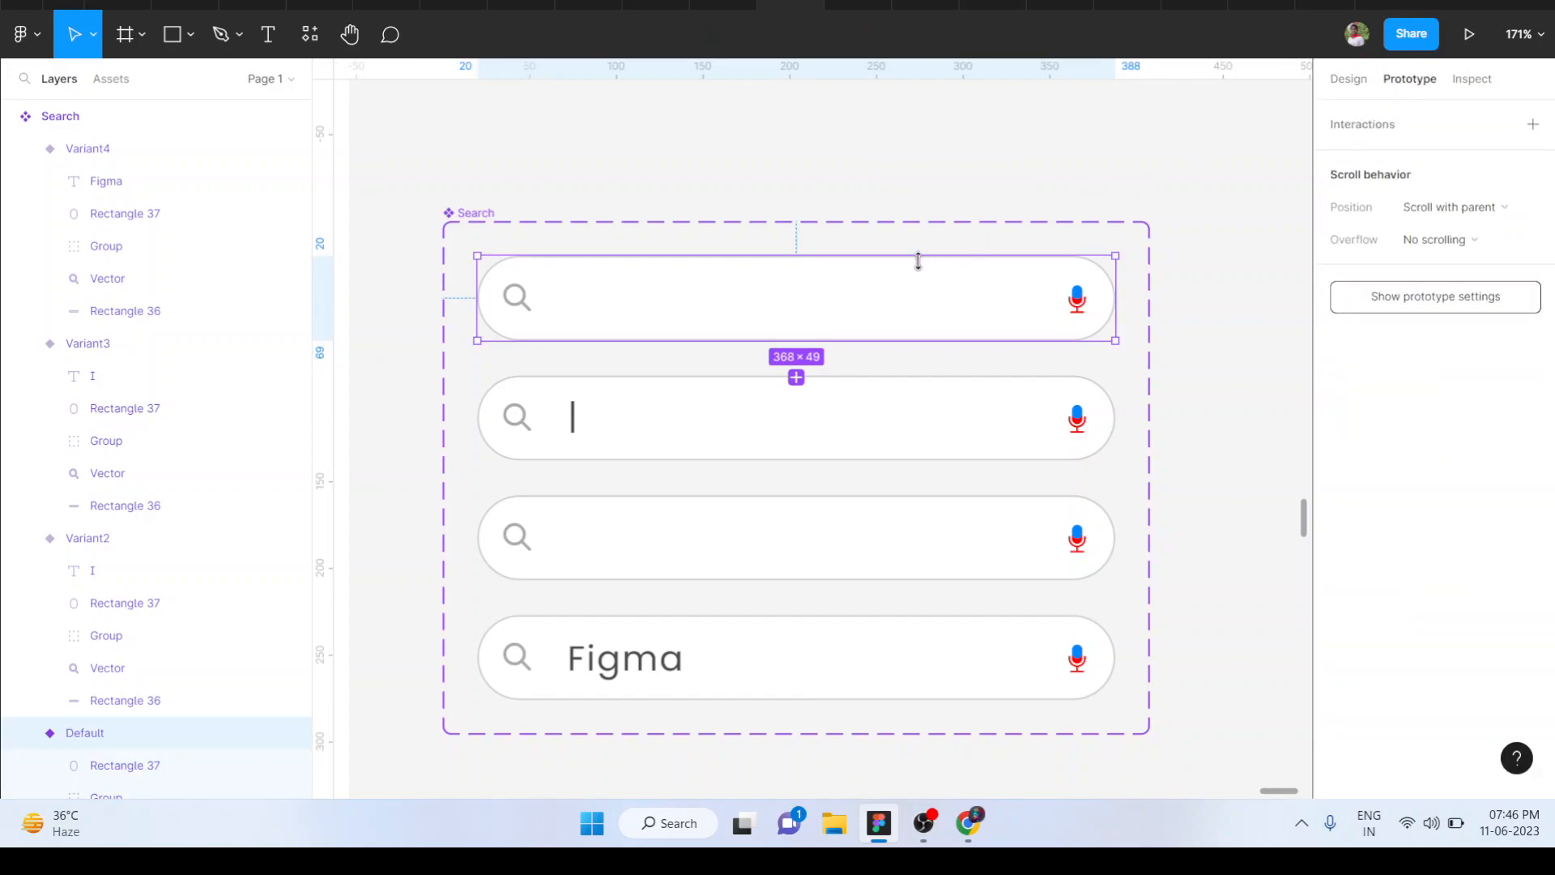
{"action": "left_click_drag", "start_coordinate": [800, 343], "coordinate": [791, 411]}
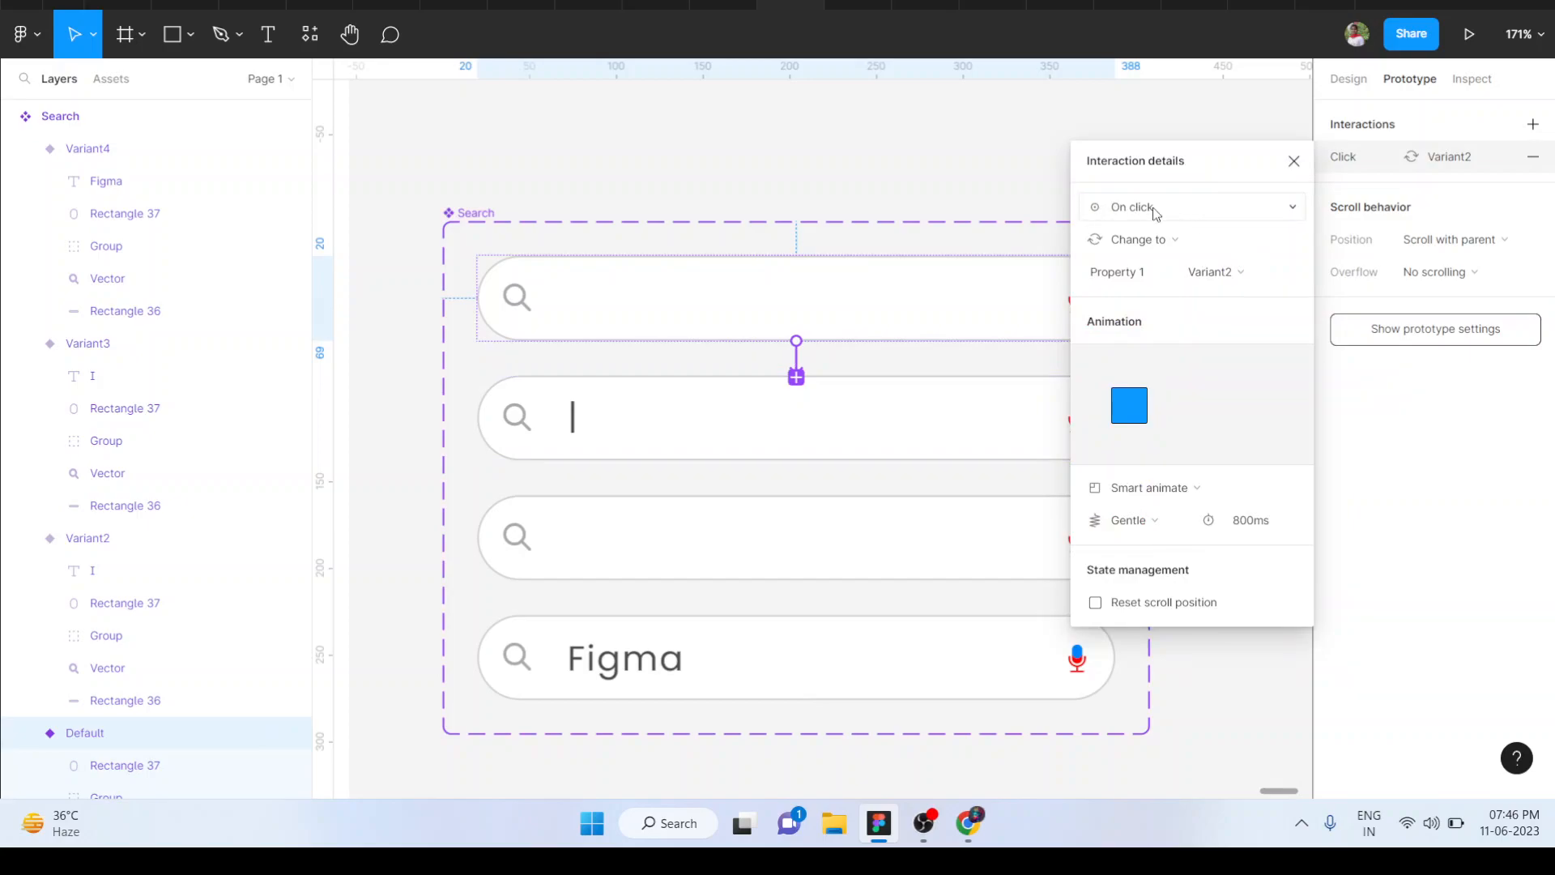
{"action": "left_click", "coordinate": [1168, 488]}
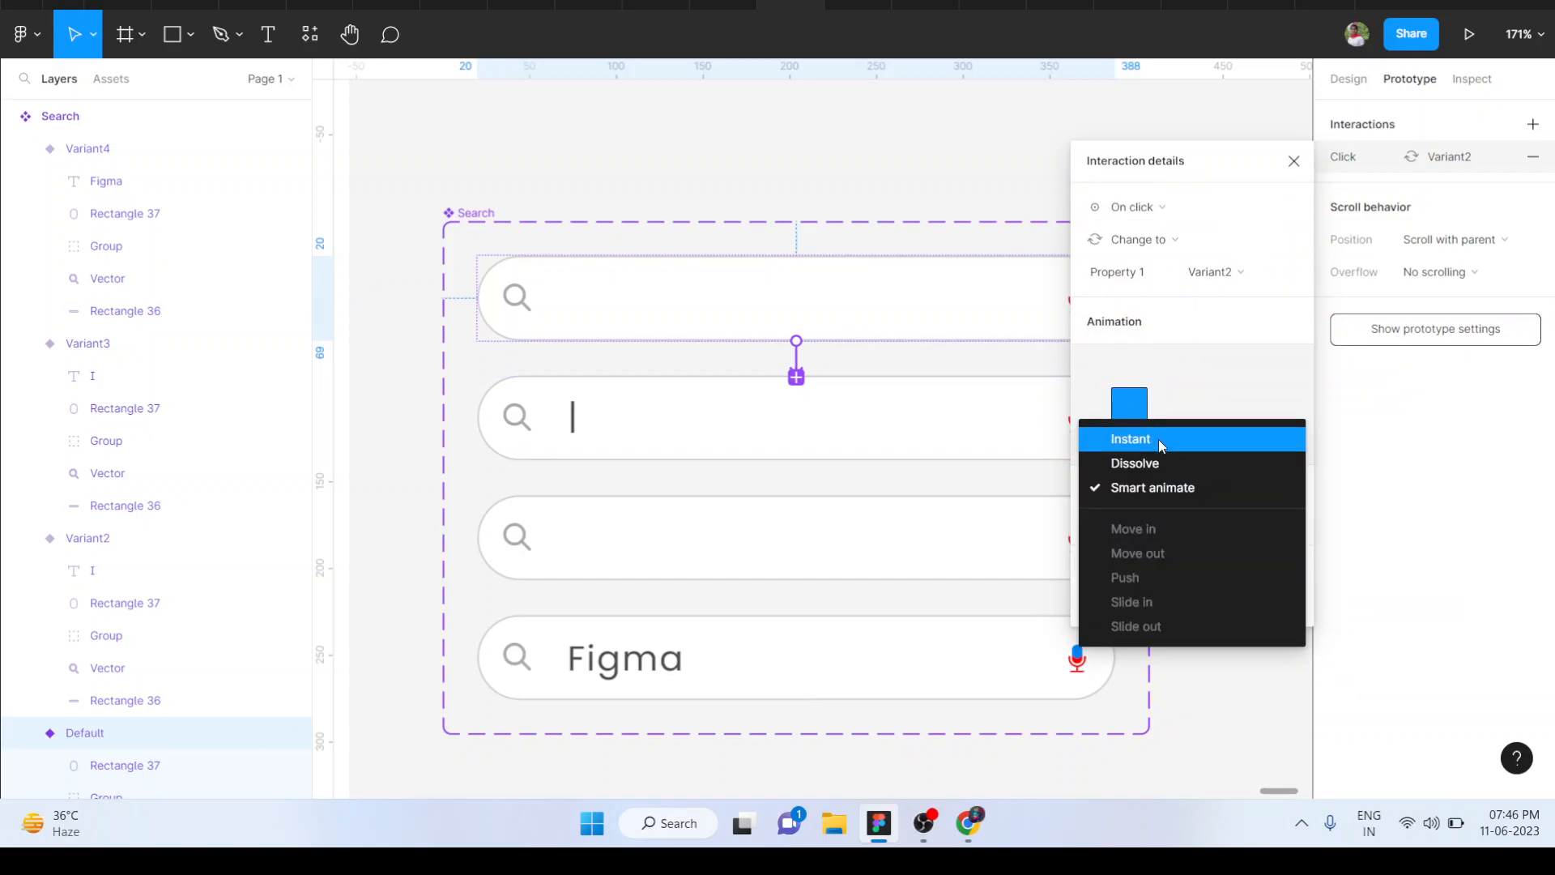
{"action": "left_click", "coordinate": [1162, 445]}
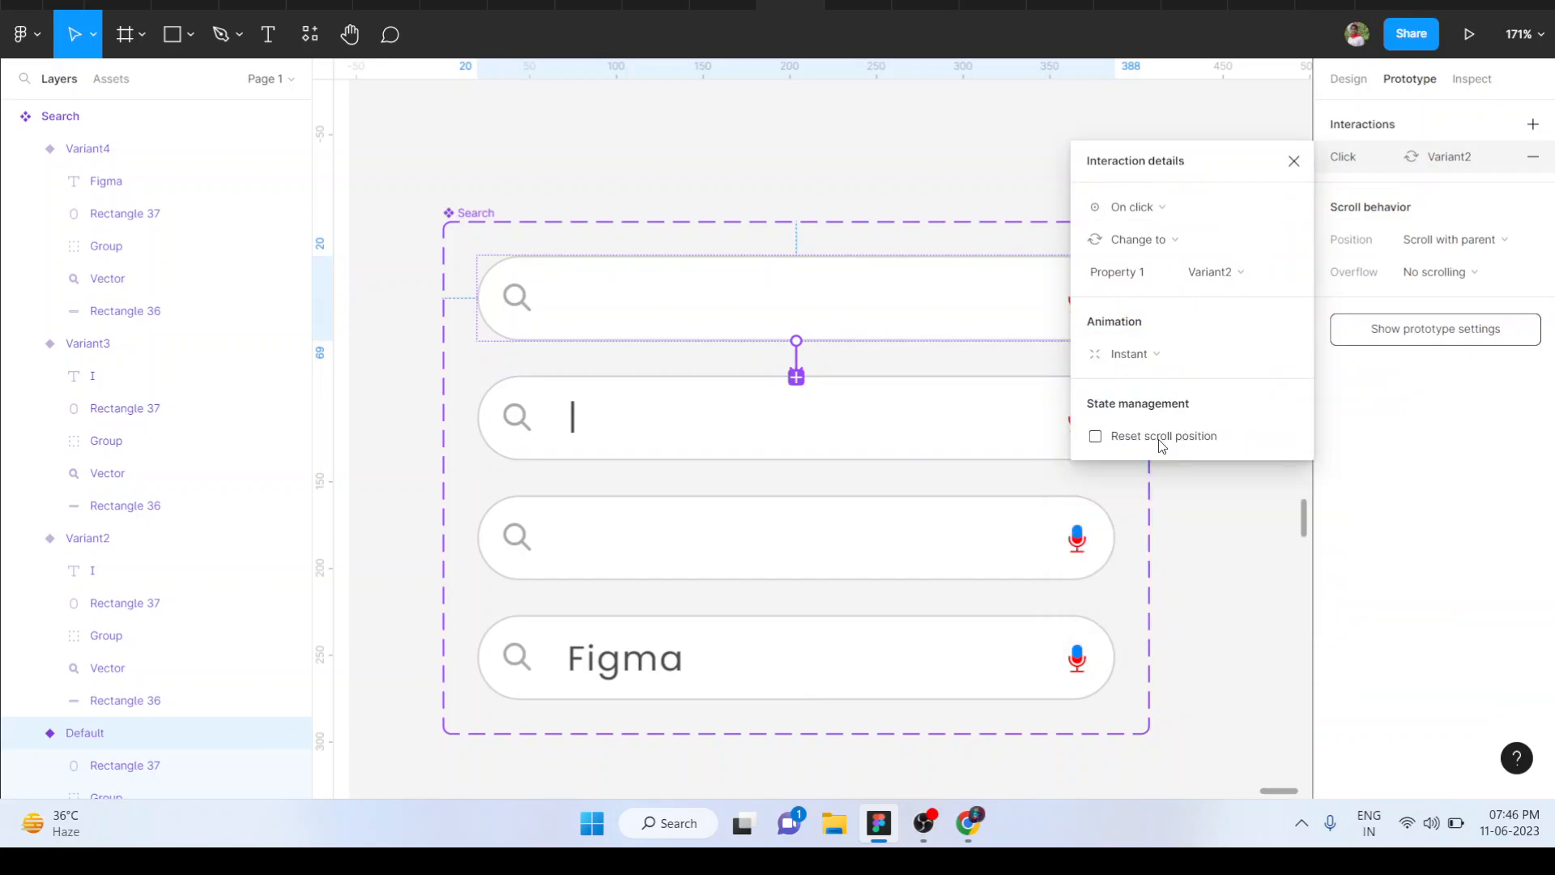
- Add an interaction that changes Variant2 to Variant3 after a delay of 400 ms with Instant animation
{"action": "left_click", "coordinate": [794, 418]}
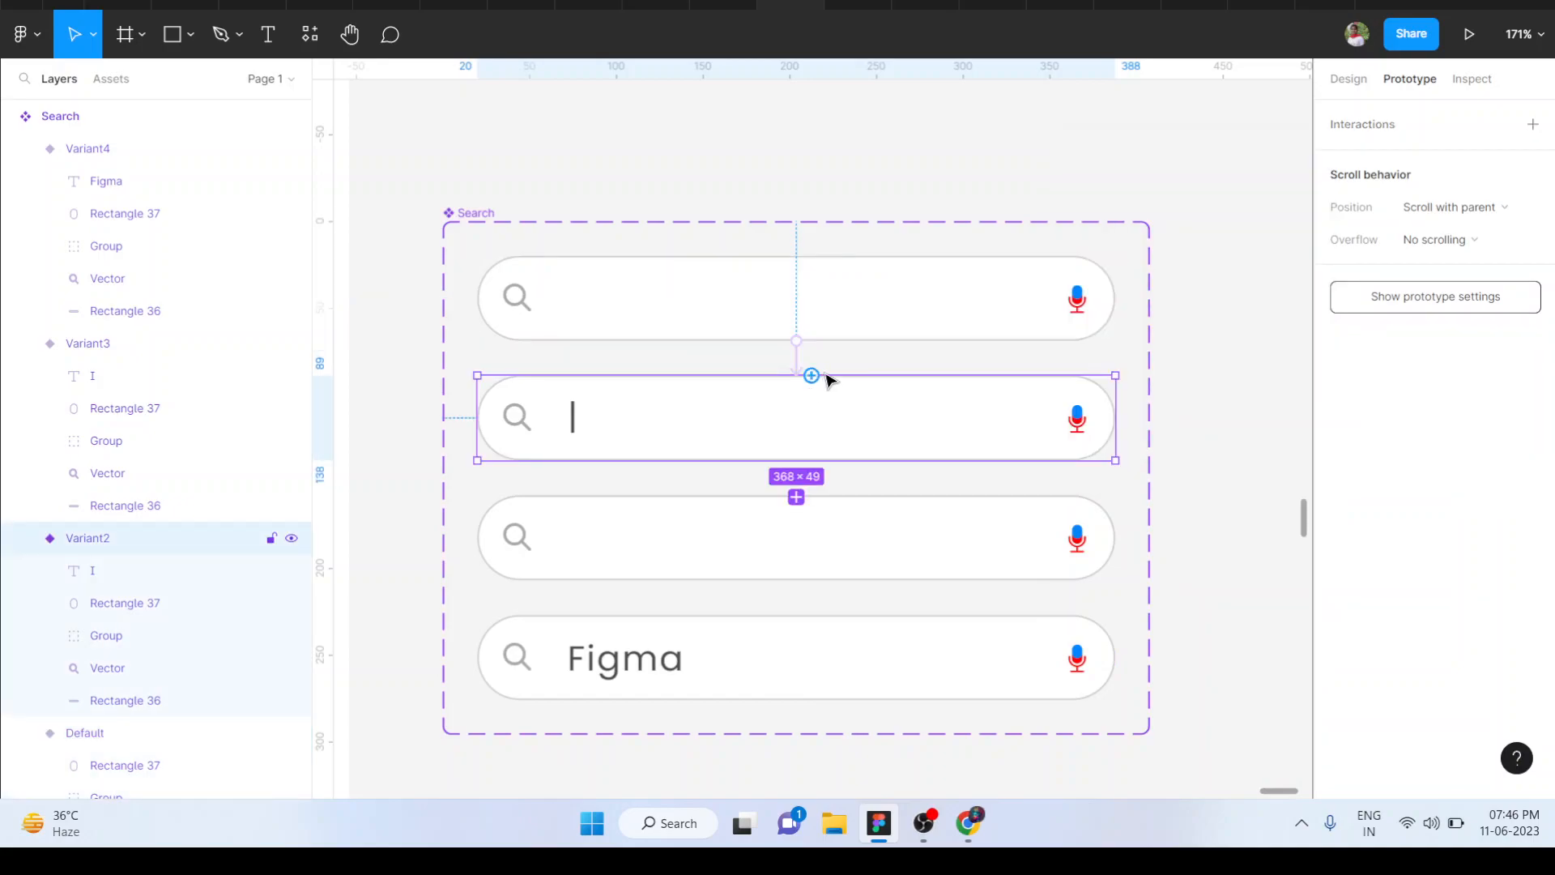
{"action": "left_click_drag", "start_coordinate": [811, 376], "coordinate": [796, 516]}
{"action": "left_click", "coordinate": [1184, 208]}
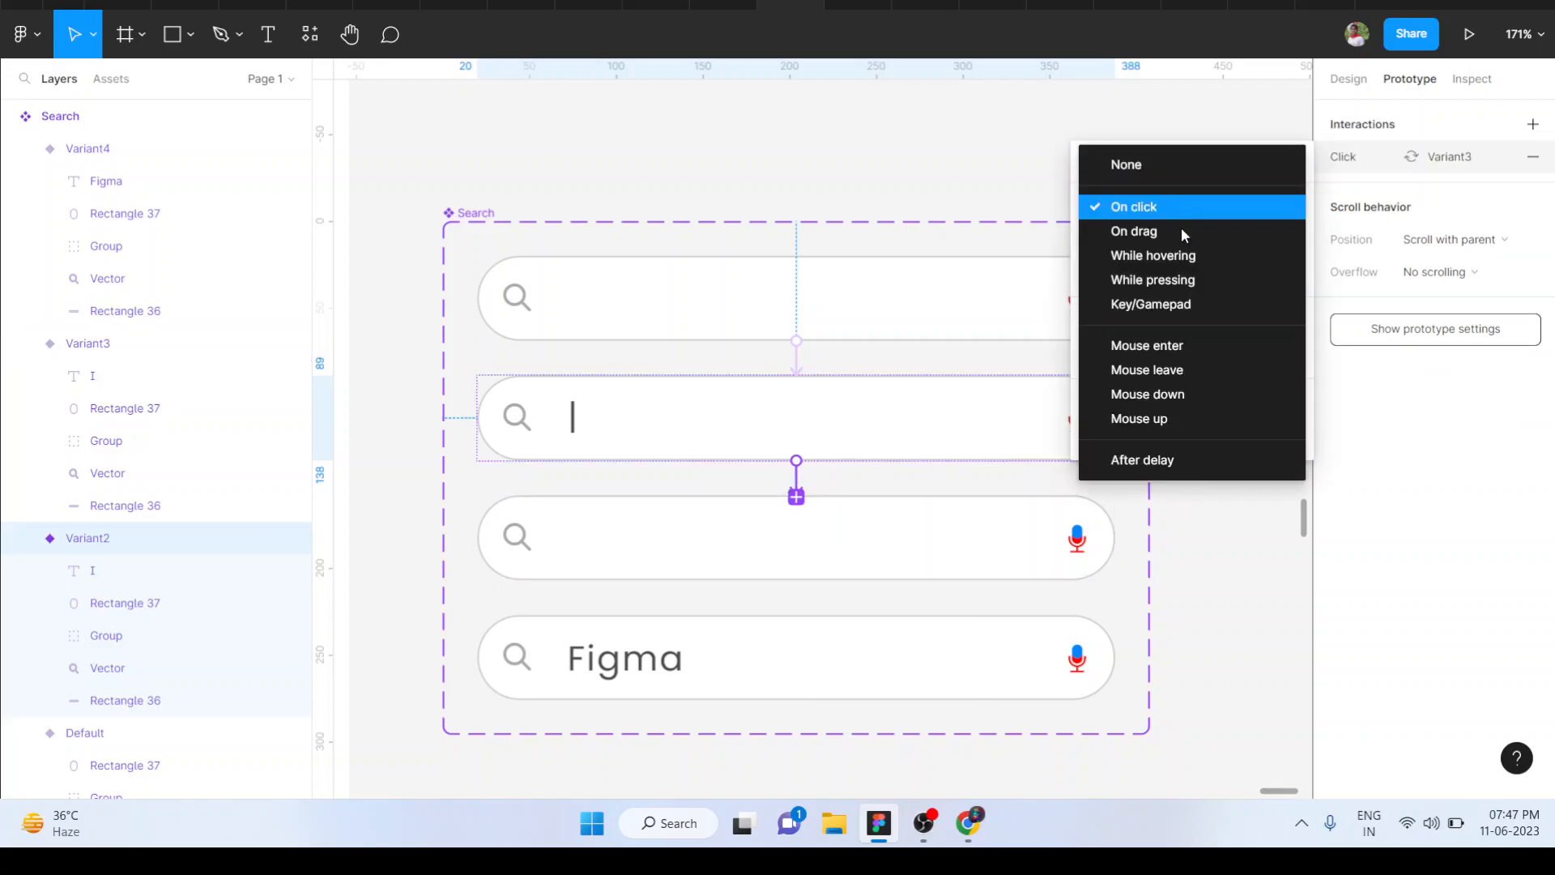
{"action": "left_click", "coordinate": [1168, 459]}
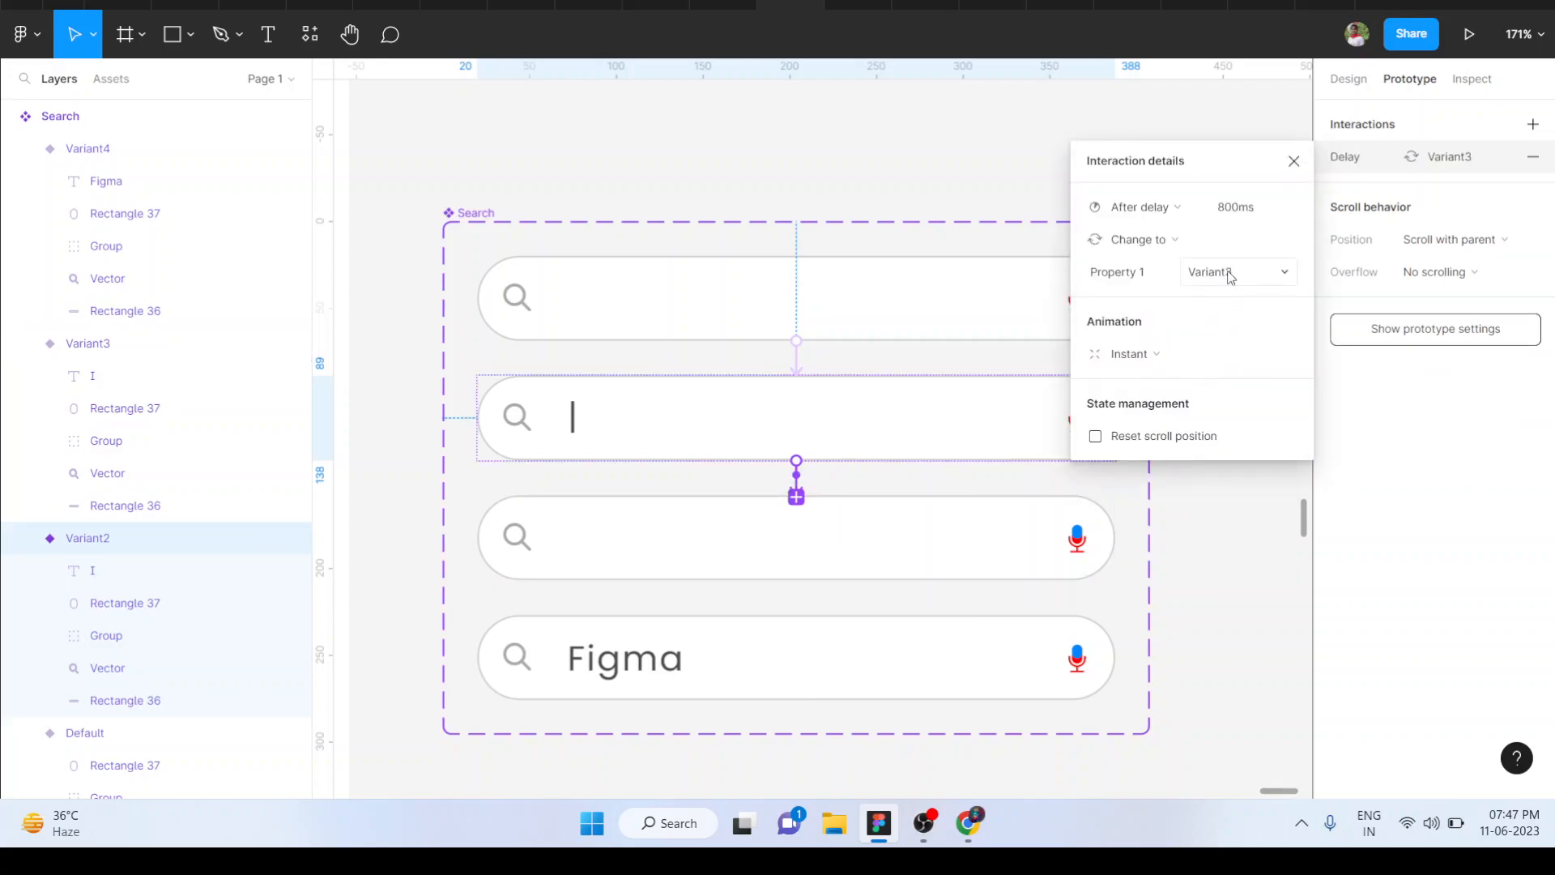
{"action": "left_click", "coordinate": [1254, 217]}
{"action": "type", "text": "400"}
{"action": "key", "text": "Return"}
- Add an interaction that changes Variant3 back to Variant2 after a delay of 400 ms with Instant animation
{"action": "left_click", "coordinate": [903, 507]}
{"action": "left_click_drag", "start_coordinate": [796, 580], "coordinate": [784, 448]}
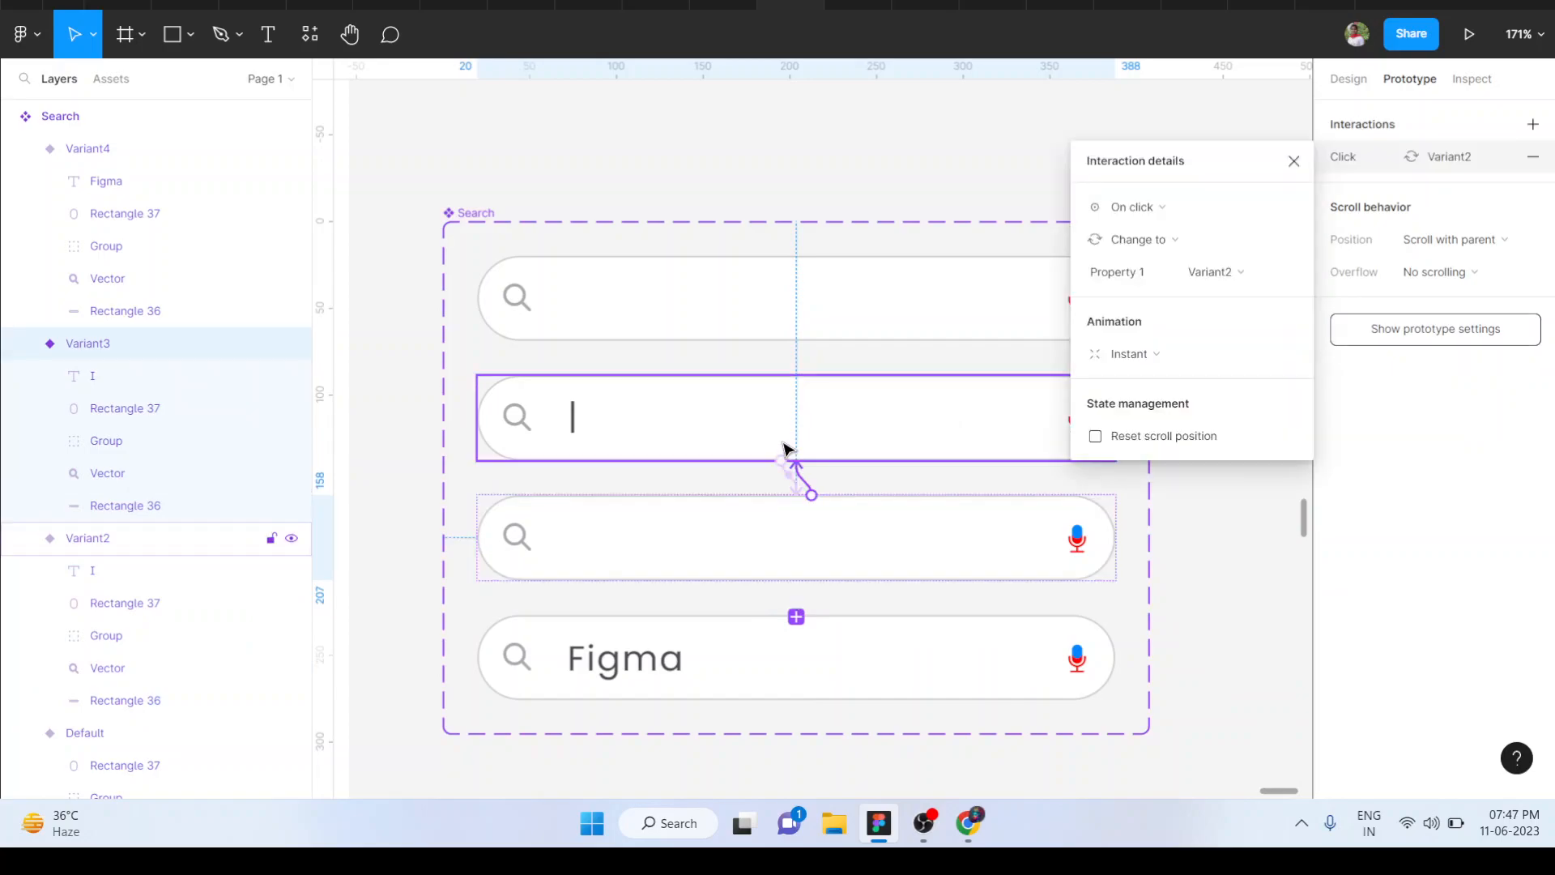
{"action": "left_click", "coordinate": [1191, 210]}
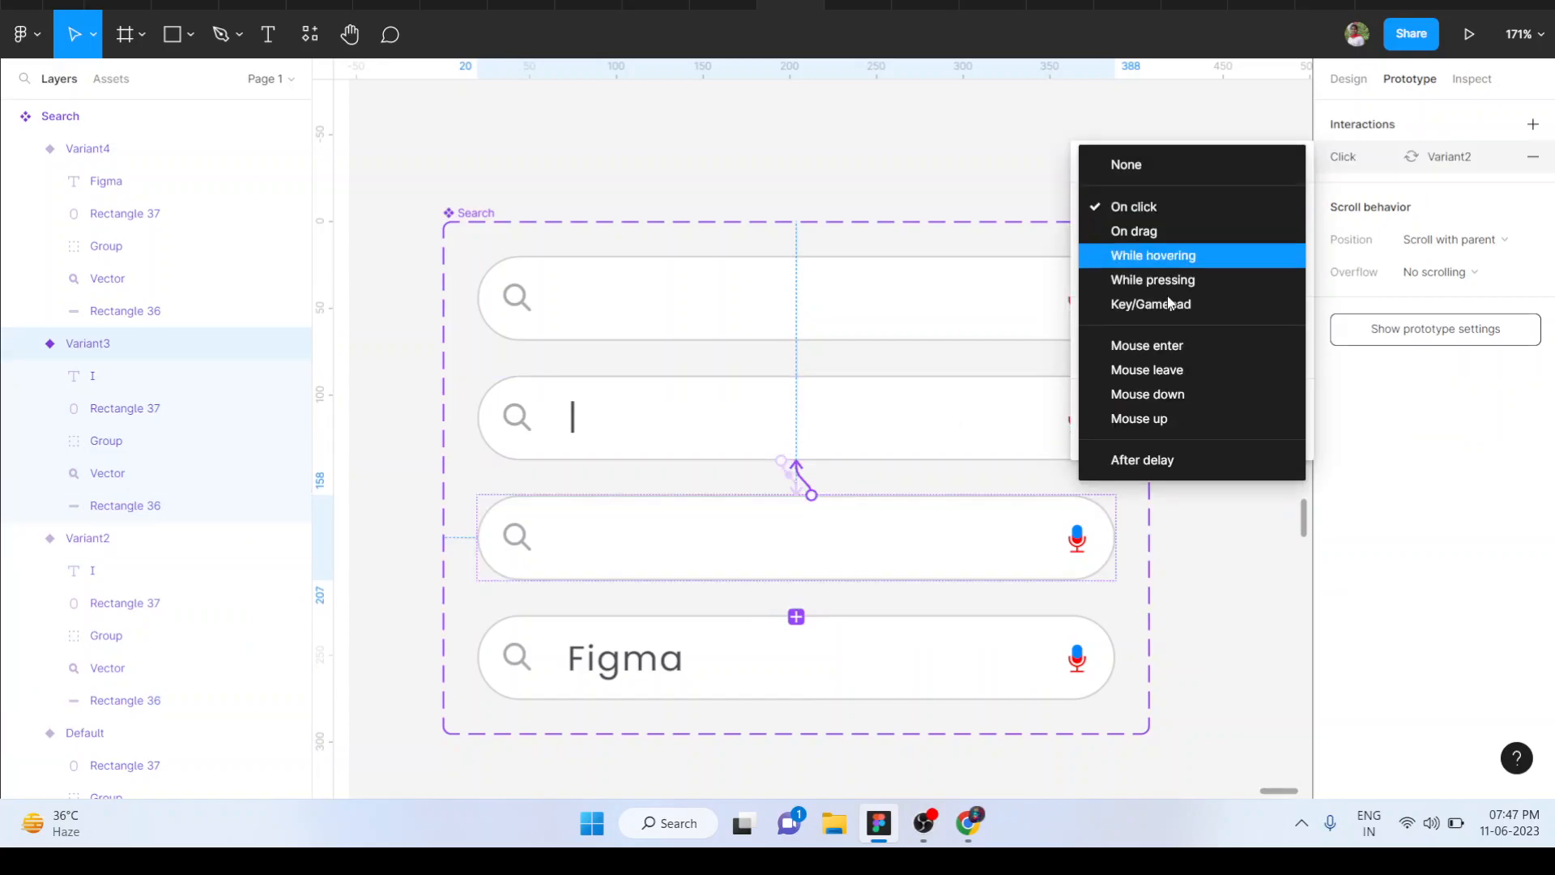
{"action": "left_click", "coordinate": [1144, 455]}
{"action": "double_click", "coordinate": [1263, 213]}
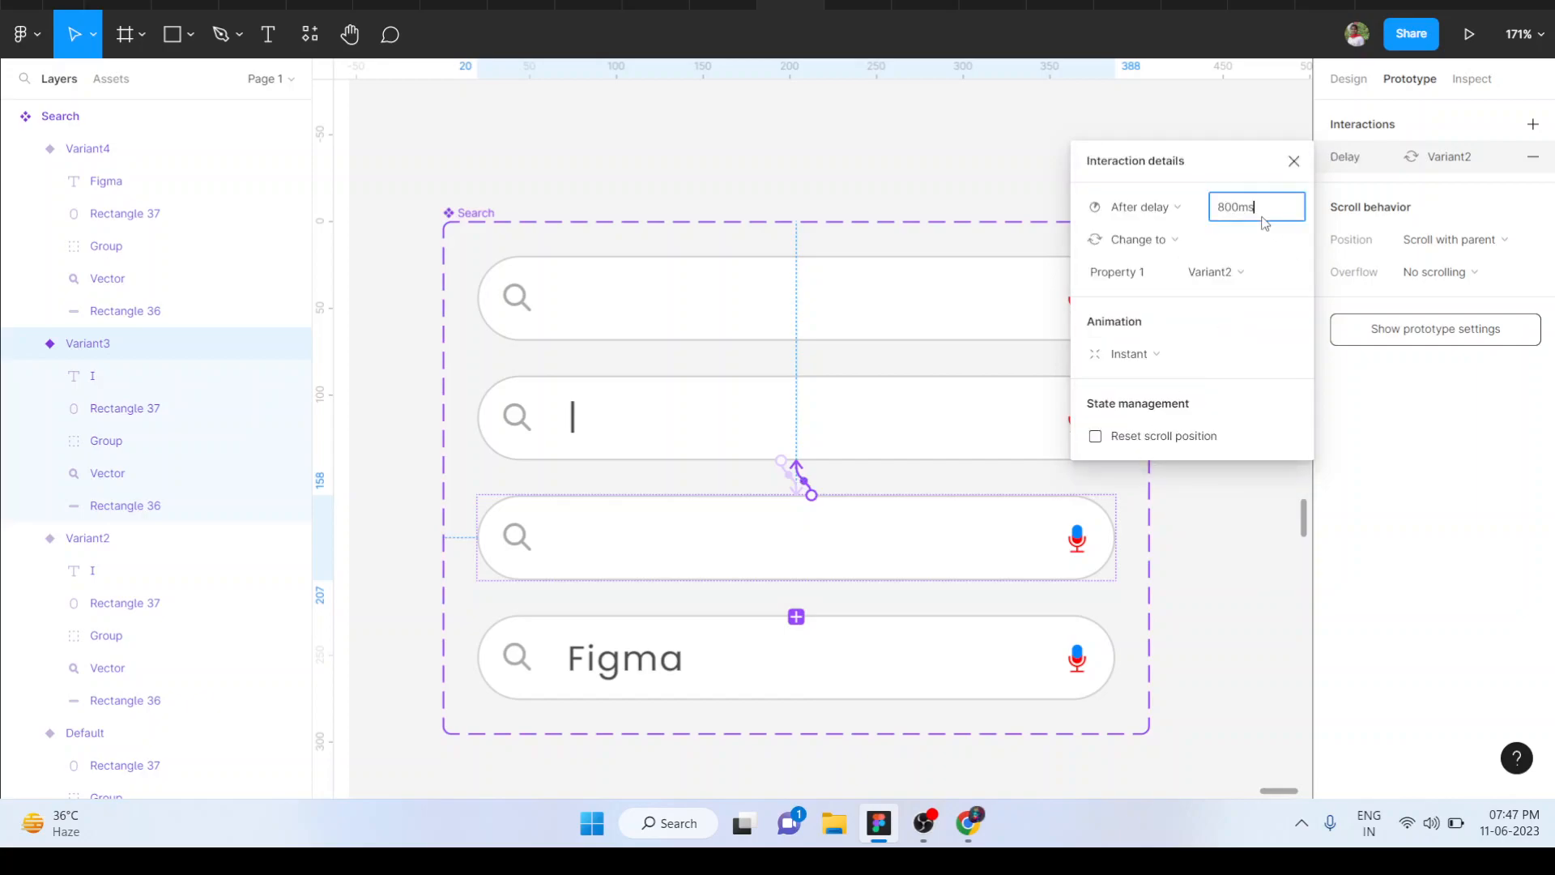
{"action": "type", "text": "400"}
{"action": "key", "text": "Return"}
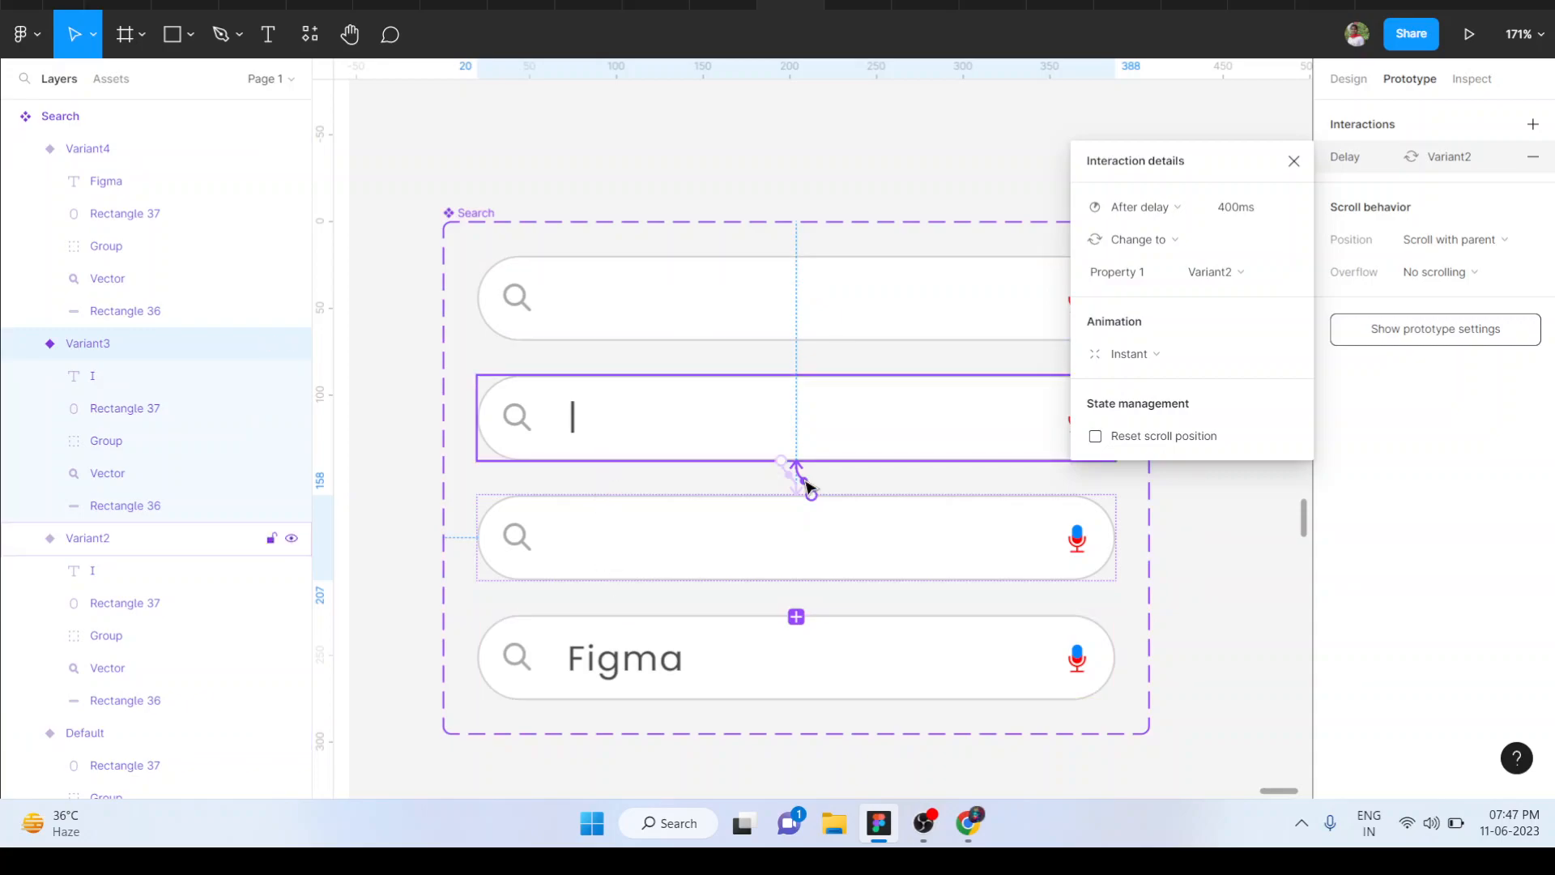
{"action": "scroll", "coordinate": [784, 478], "scroll_direction": "up", "scroll_amount": 5}
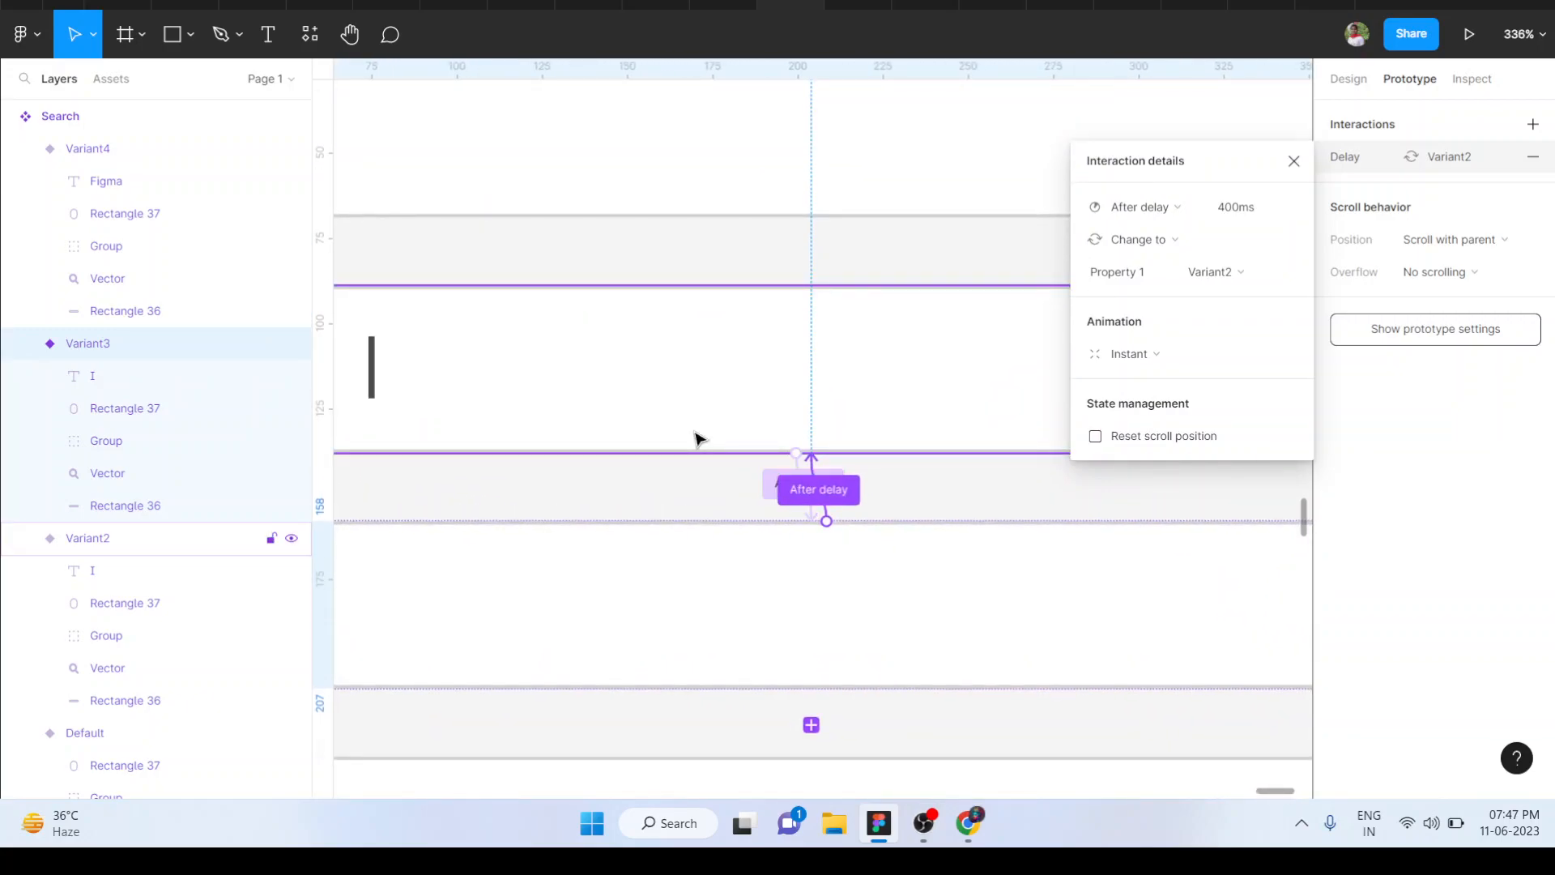
{"action": "scroll", "coordinate": [692, 437], "scroll_direction": "up", "scroll_amount": 5}
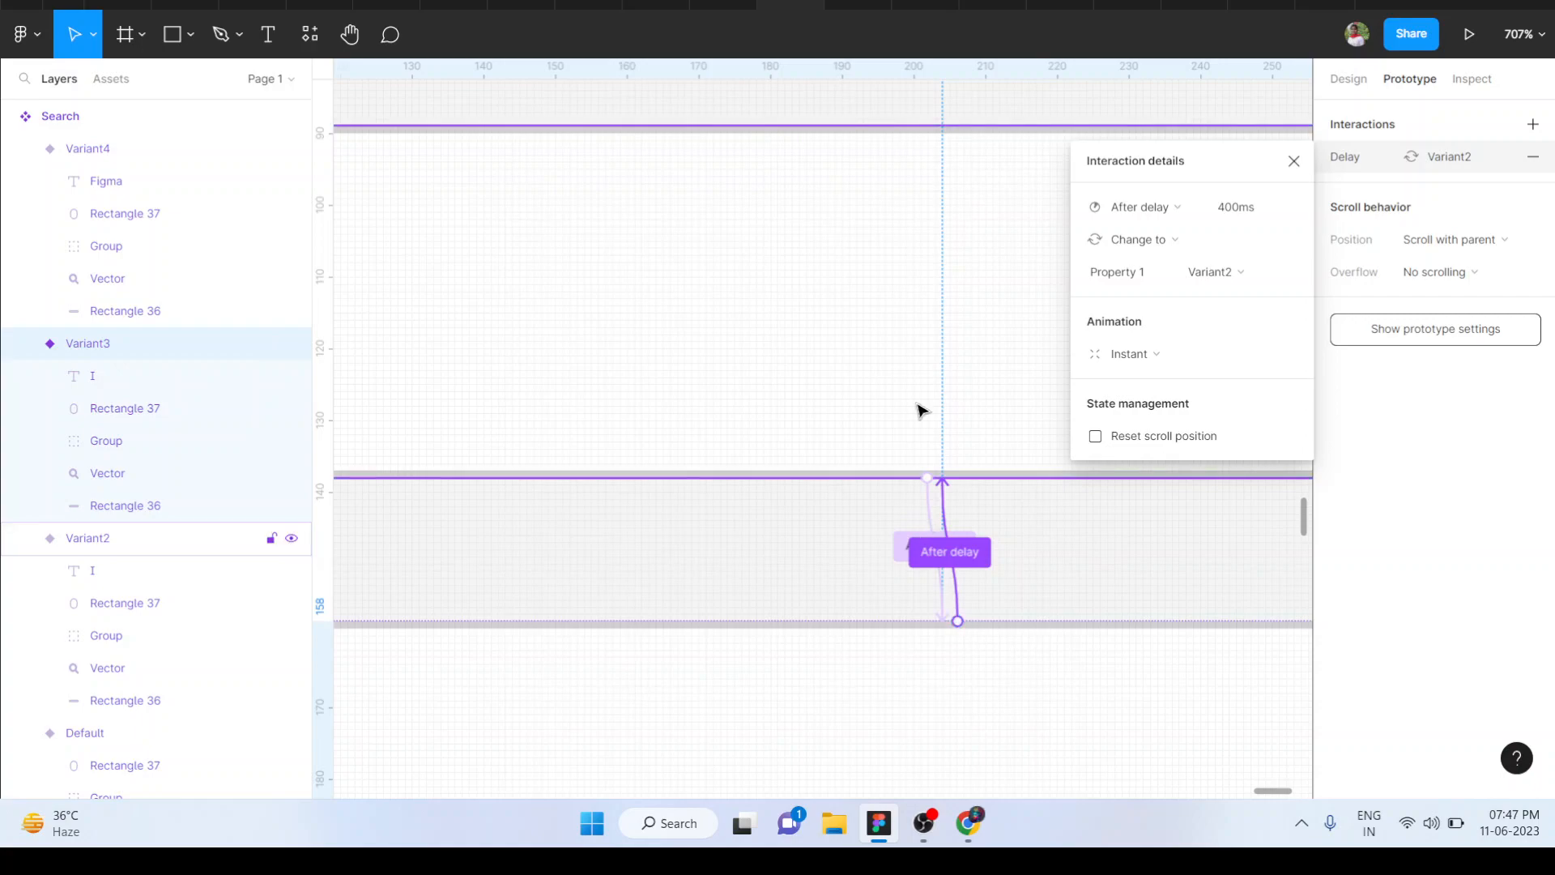
{"action": "scroll", "coordinate": [922, 411], "scroll_direction": "down", "scroll_amount": 5}
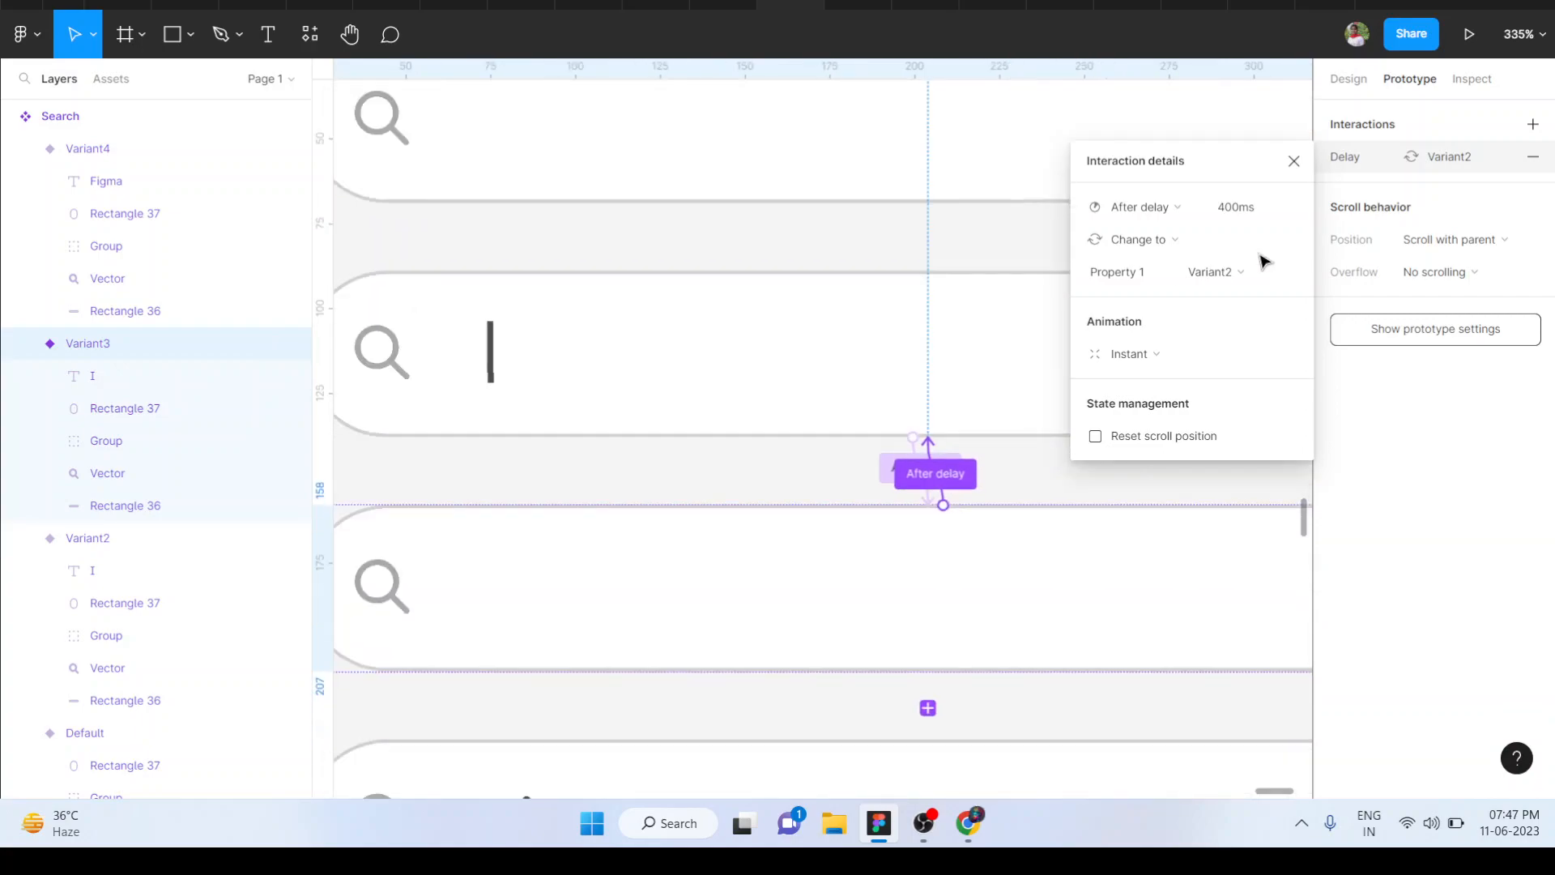
{"action": "left_click", "coordinate": [1294, 162]}
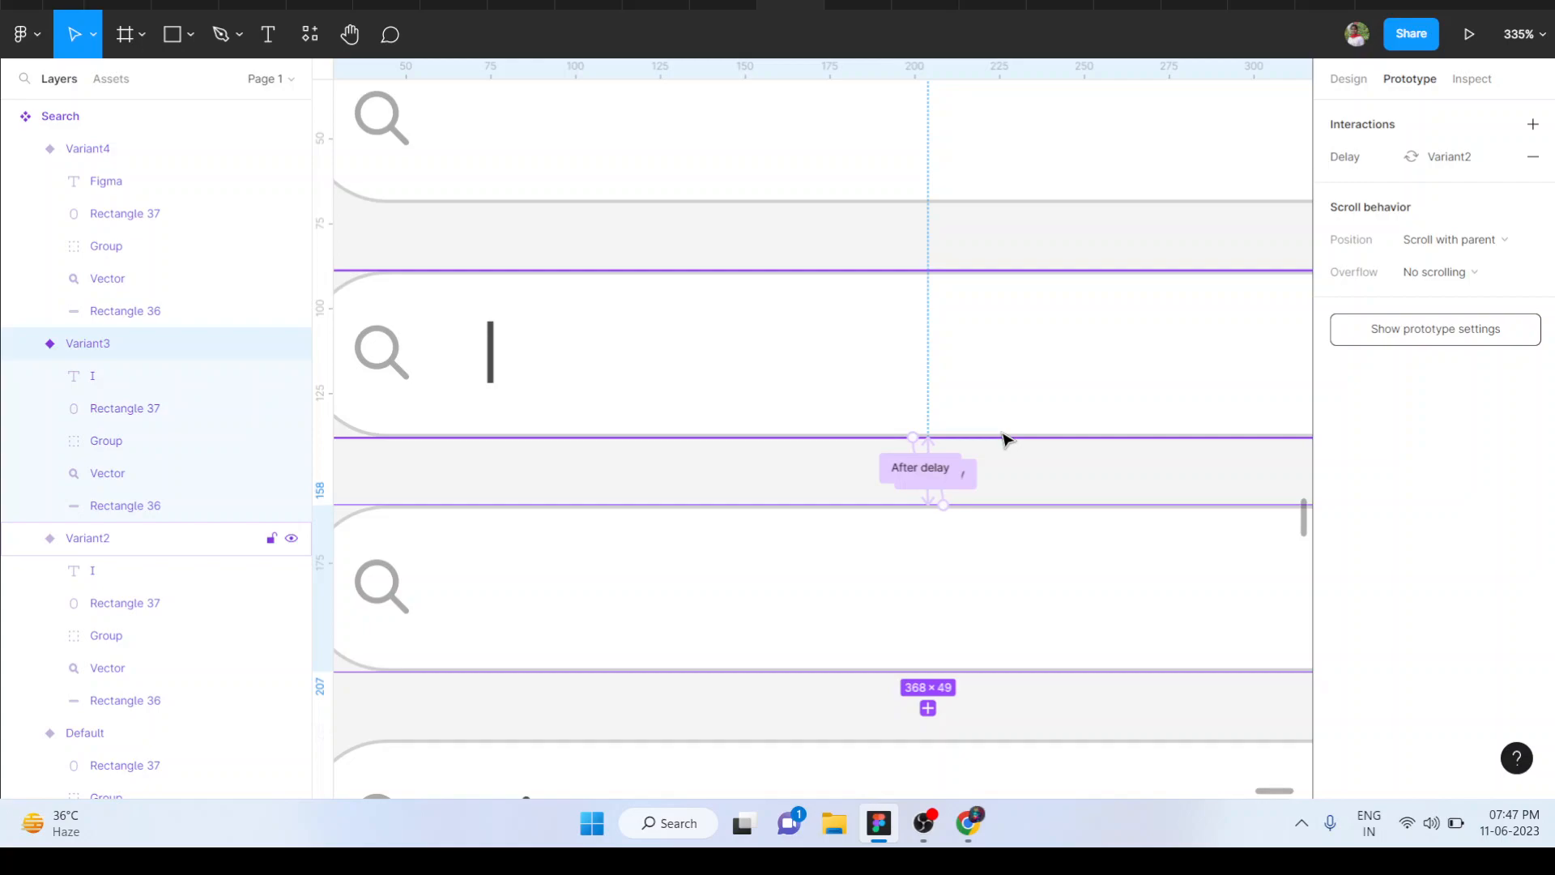
- Add a Key/Gamepad interaction on Variant3 that changes it to Variant4 when the F key is pressed
{"action": "scroll", "coordinate": [1002, 439], "scroll_direction": "down", "scroll_amount": 3}
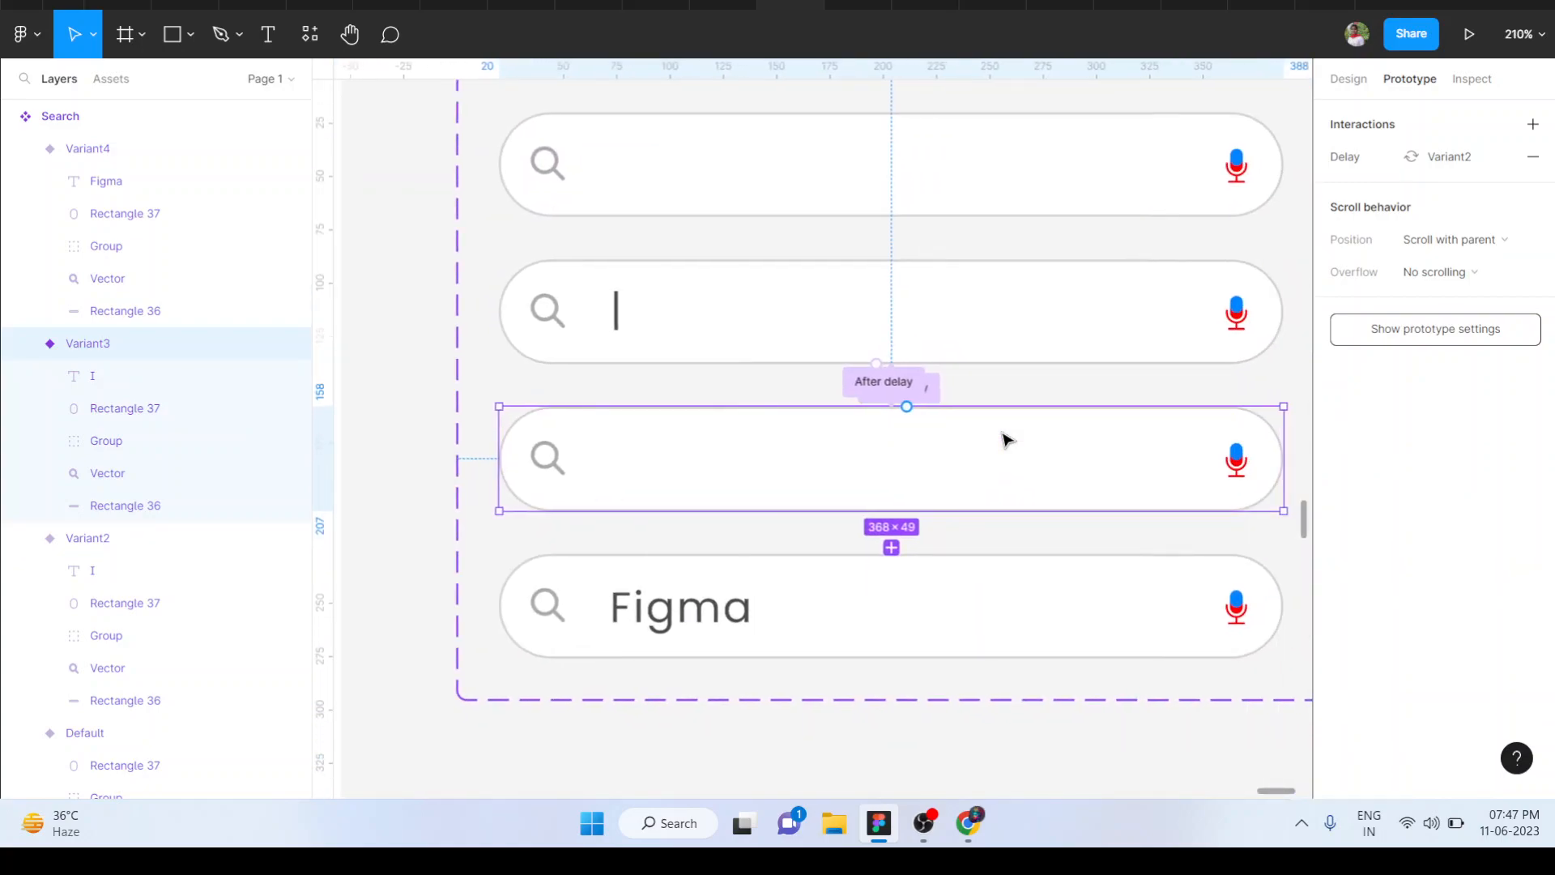
{"action": "scroll", "coordinate": [1004, 439], "scroll_direction": "down", "scroll_amount": 1}
{"action": "scroll", "coordinate": [744, 613], "scroll_direction": "down", "scroll_amount": 1}
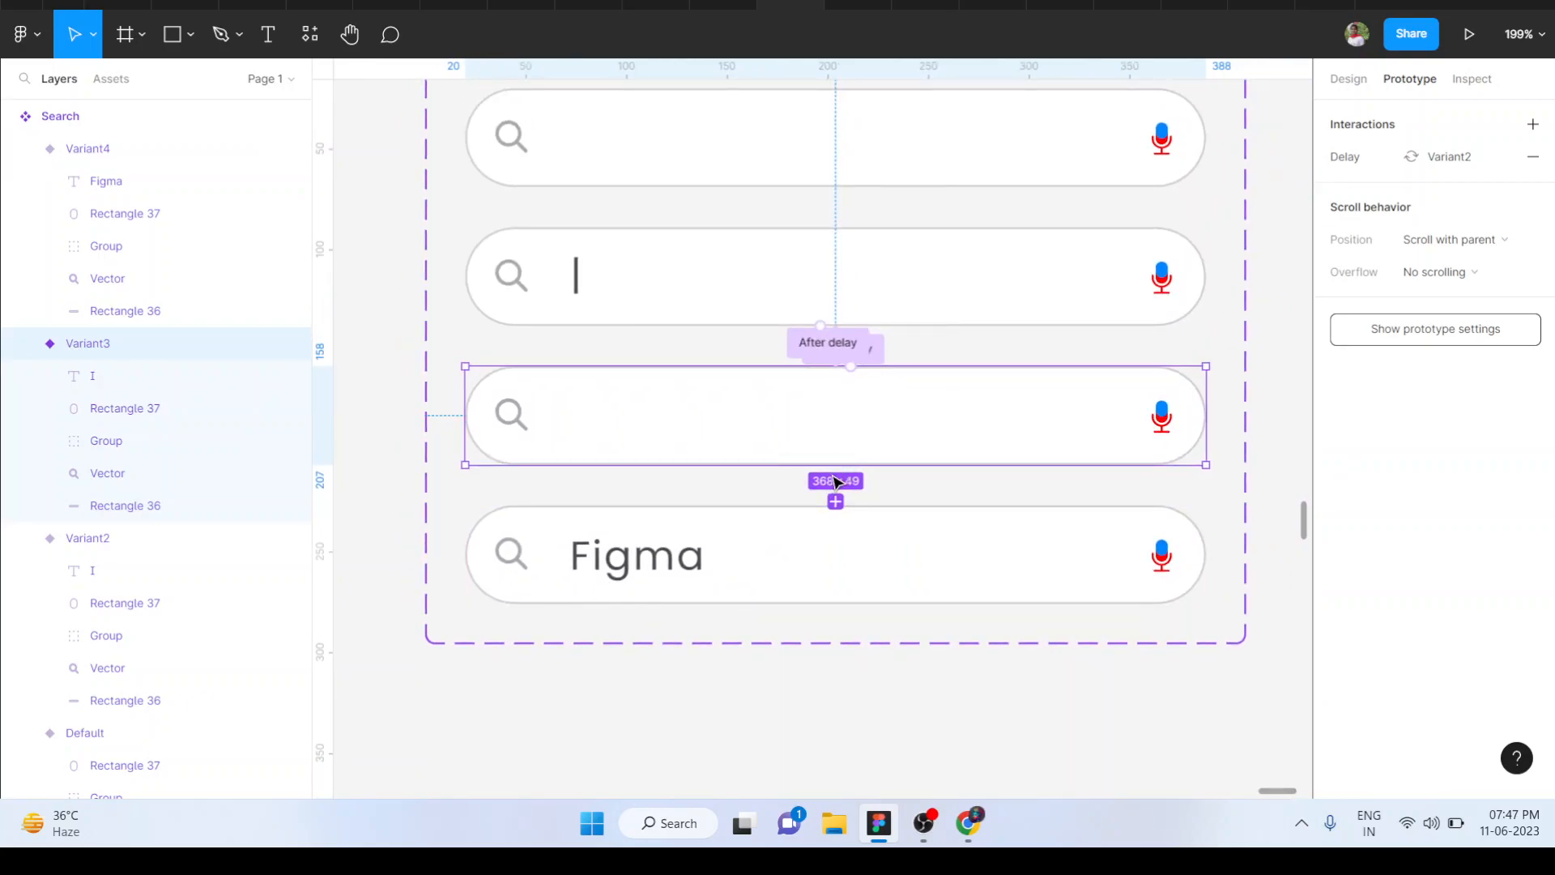
{"action": "left_click_drag", "start_coordinate": [830, 503], "coordinate": [820, 549]}
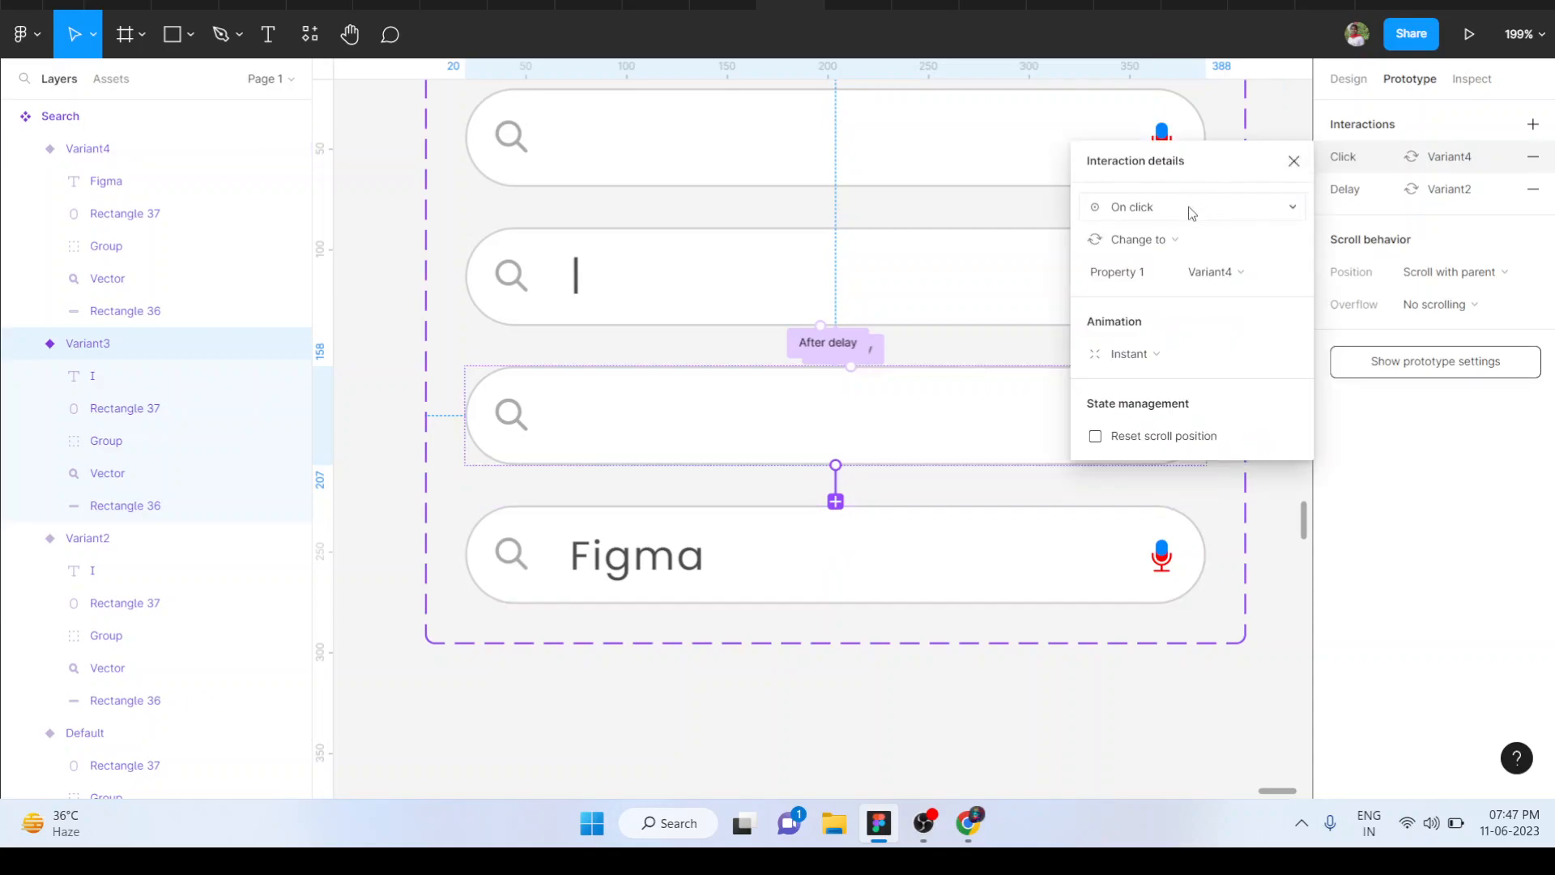
{"action": "left_click", "coordinate": [1134, 207]}
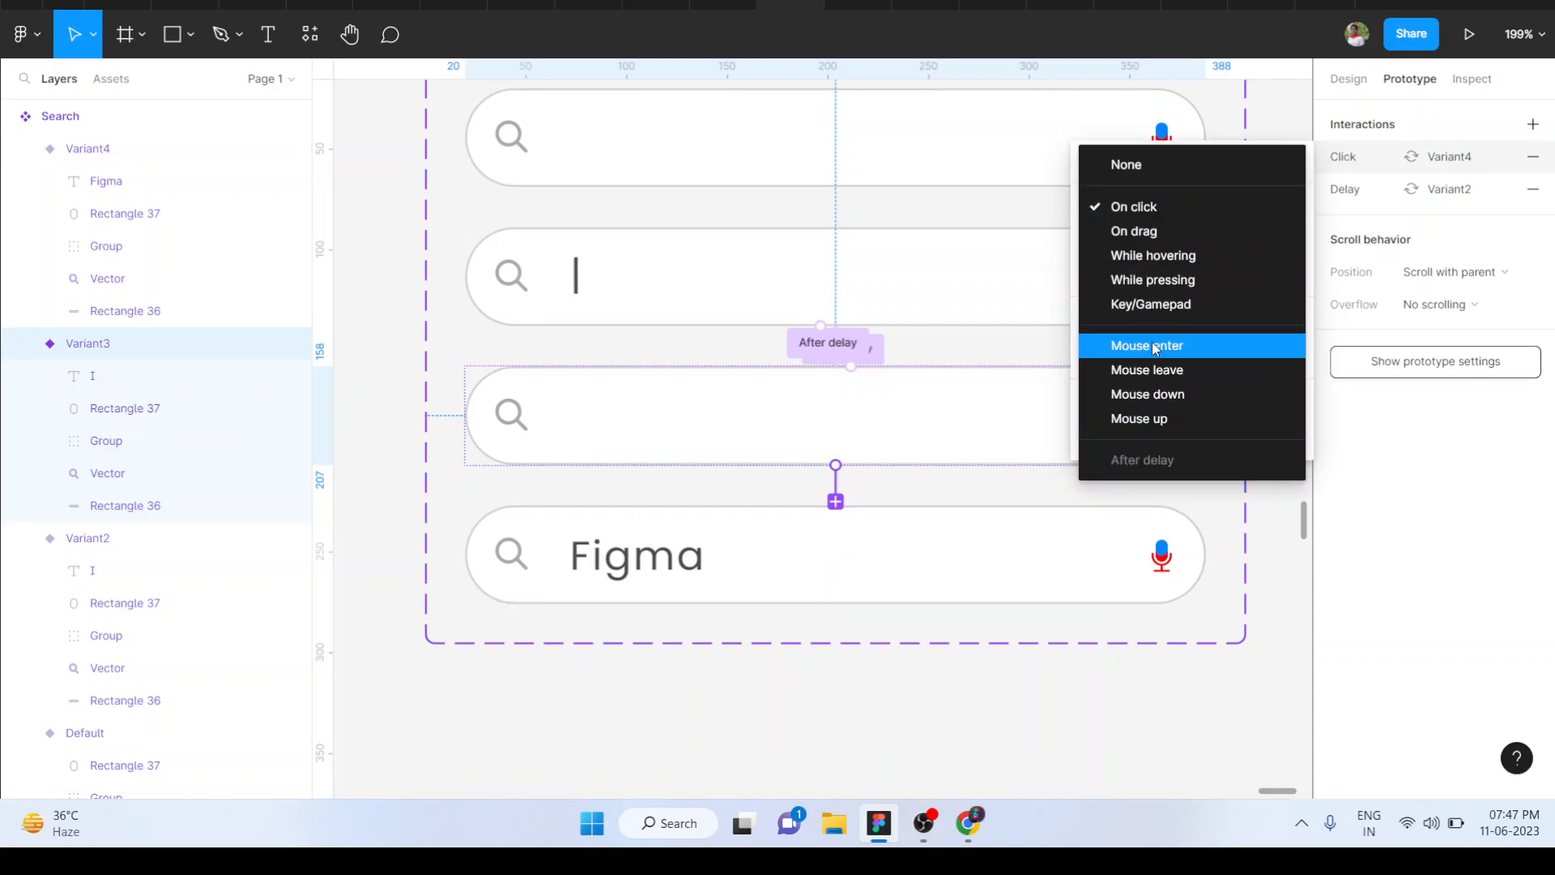
{"action": "left_click", "coordinate": [1151, 305]}
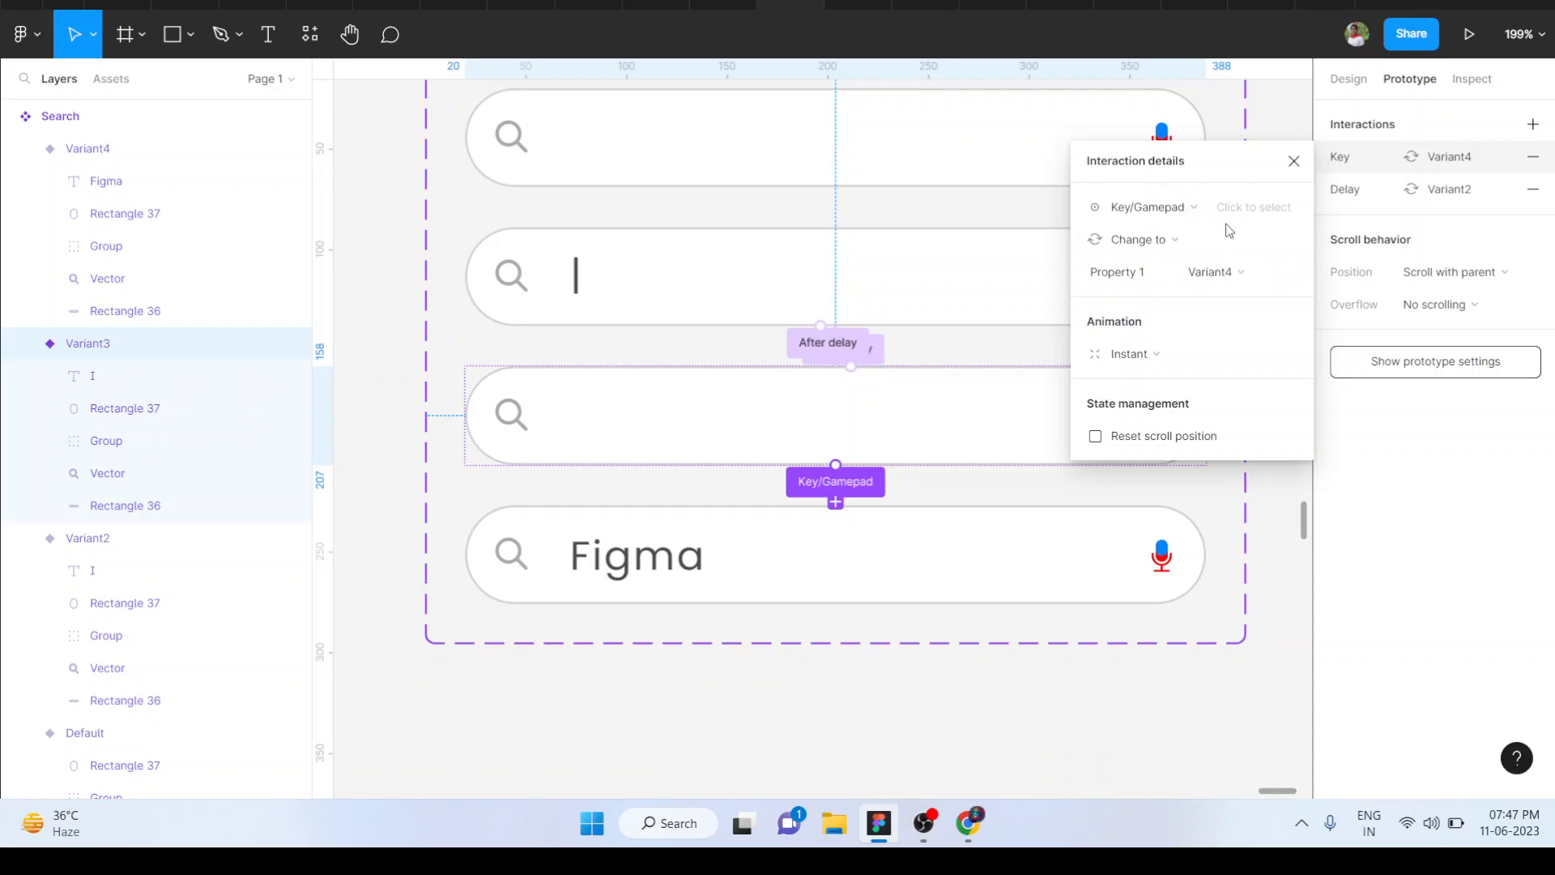
{"action": "left_click", "coordinate": [1254, 216]}
{"action": "key", "text": "f"}
{"action": "key", "text": "Return"}
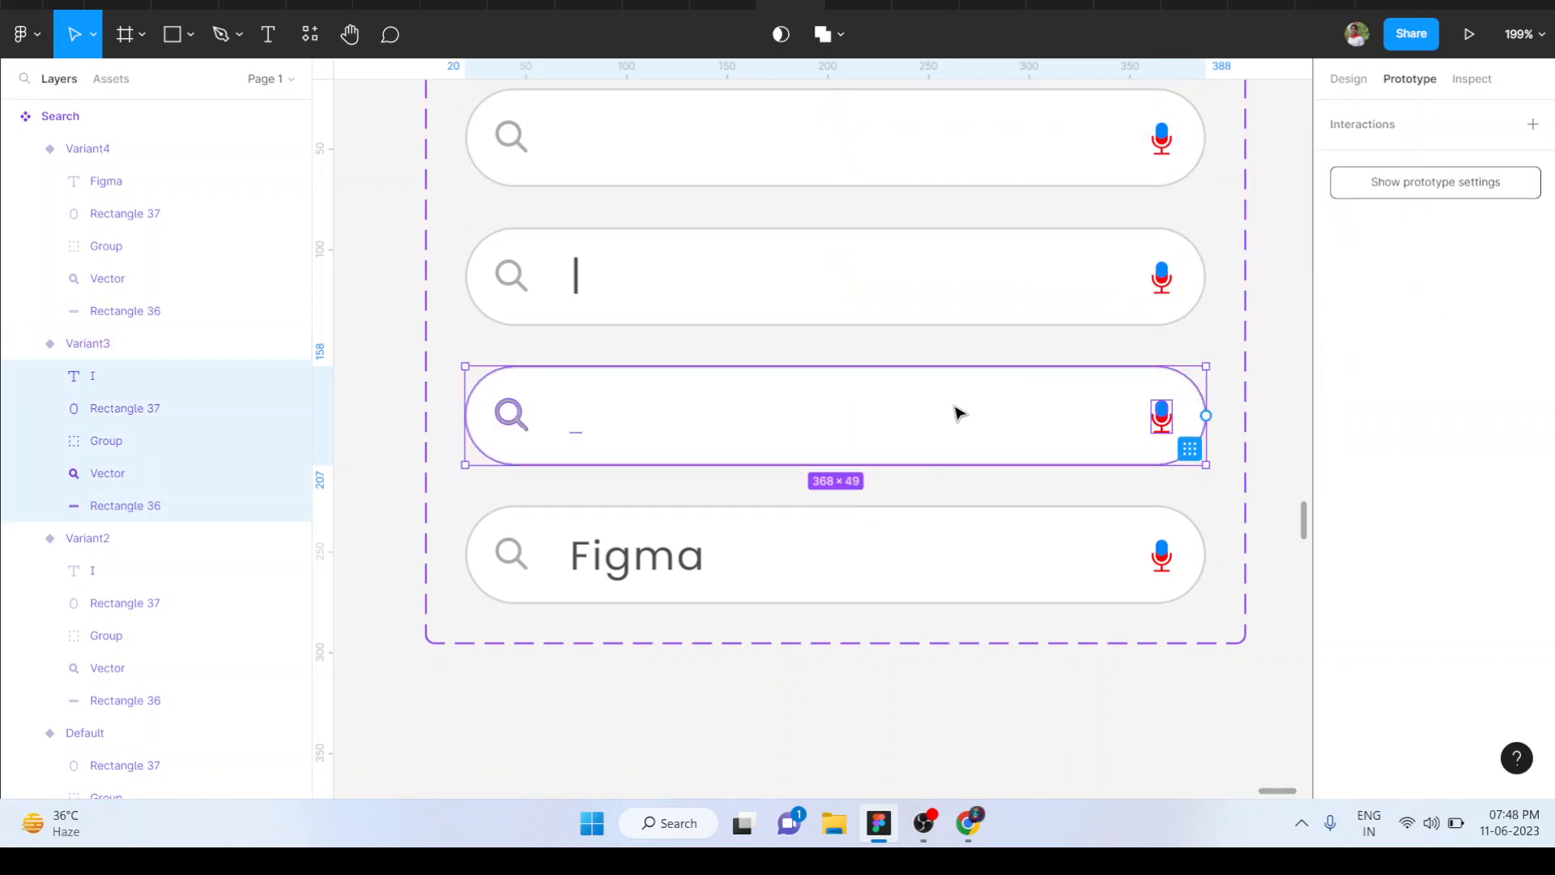
- Set the animation of Variant3's F-key interaction to Smart animate with Gentle easing
{"action": "left_click", "coordinate": [922, 441]}
{"action": "scroll", "coordinate": [881, 434], "scroll_direction": "up", "scroll_amount": 3}
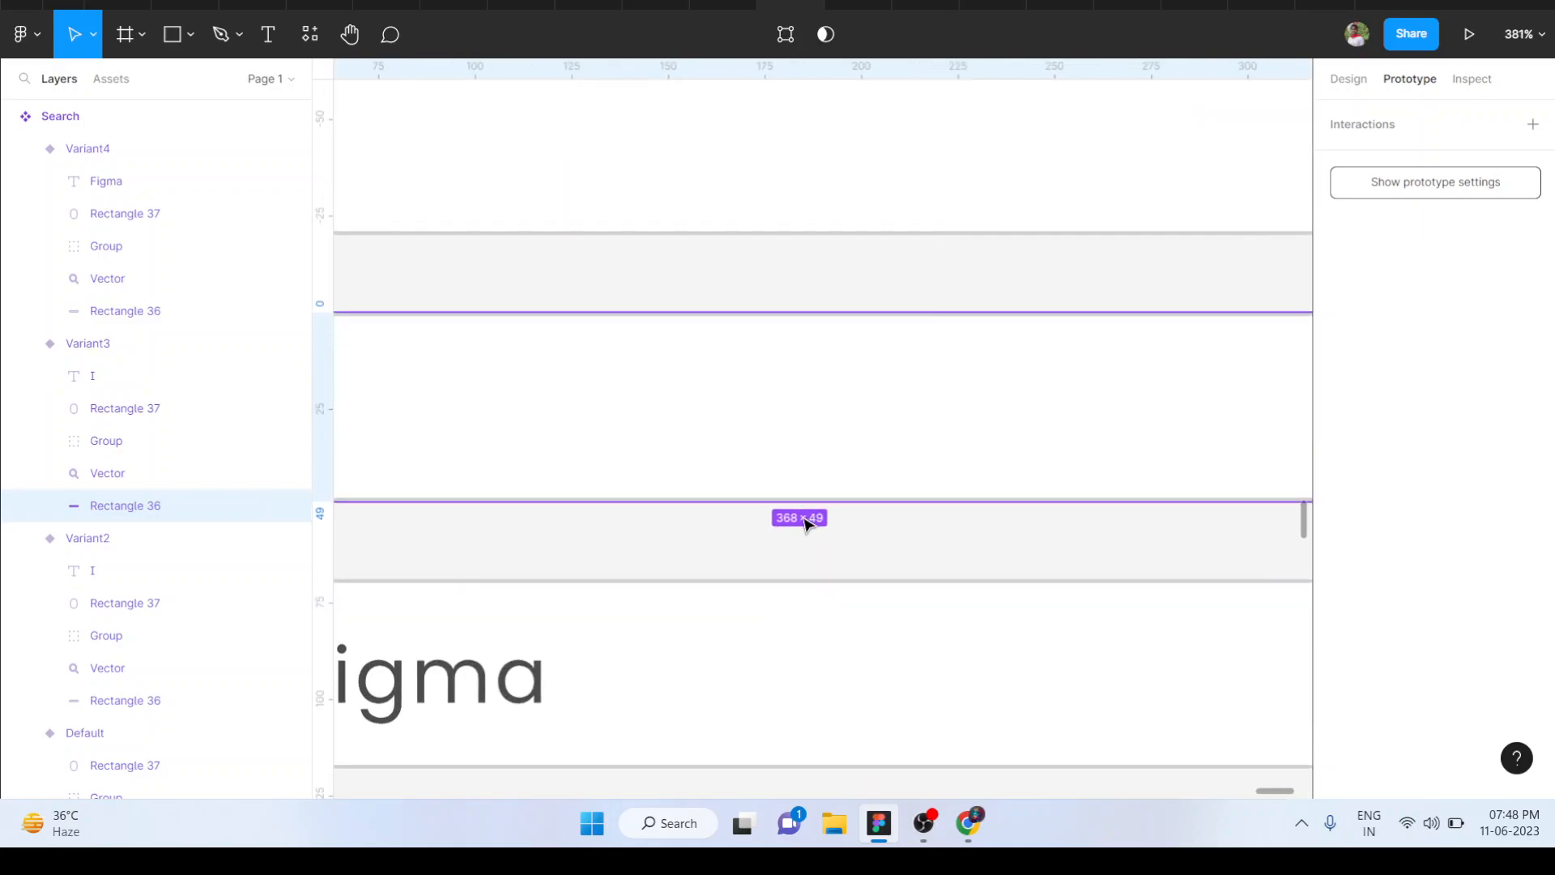
{"action": "scroll", "coordinate": [805, 522], "scroll_direction": "down", "scroll_amount": 4}
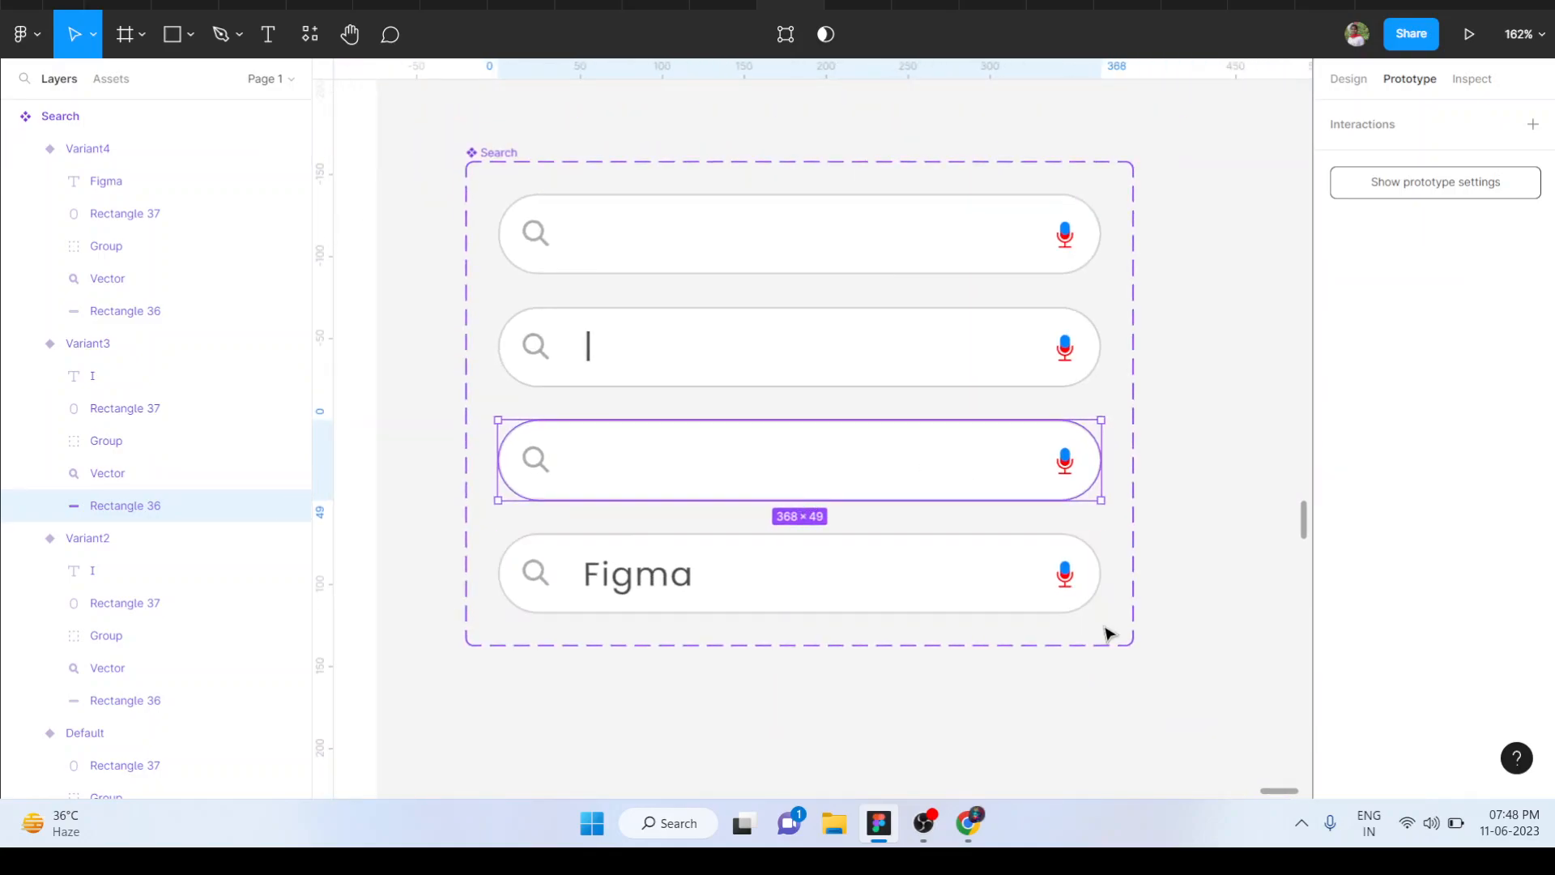
{"action": "key", "text": "Escape"}
{"action": "left_click", "coordinate": [891, 500]}
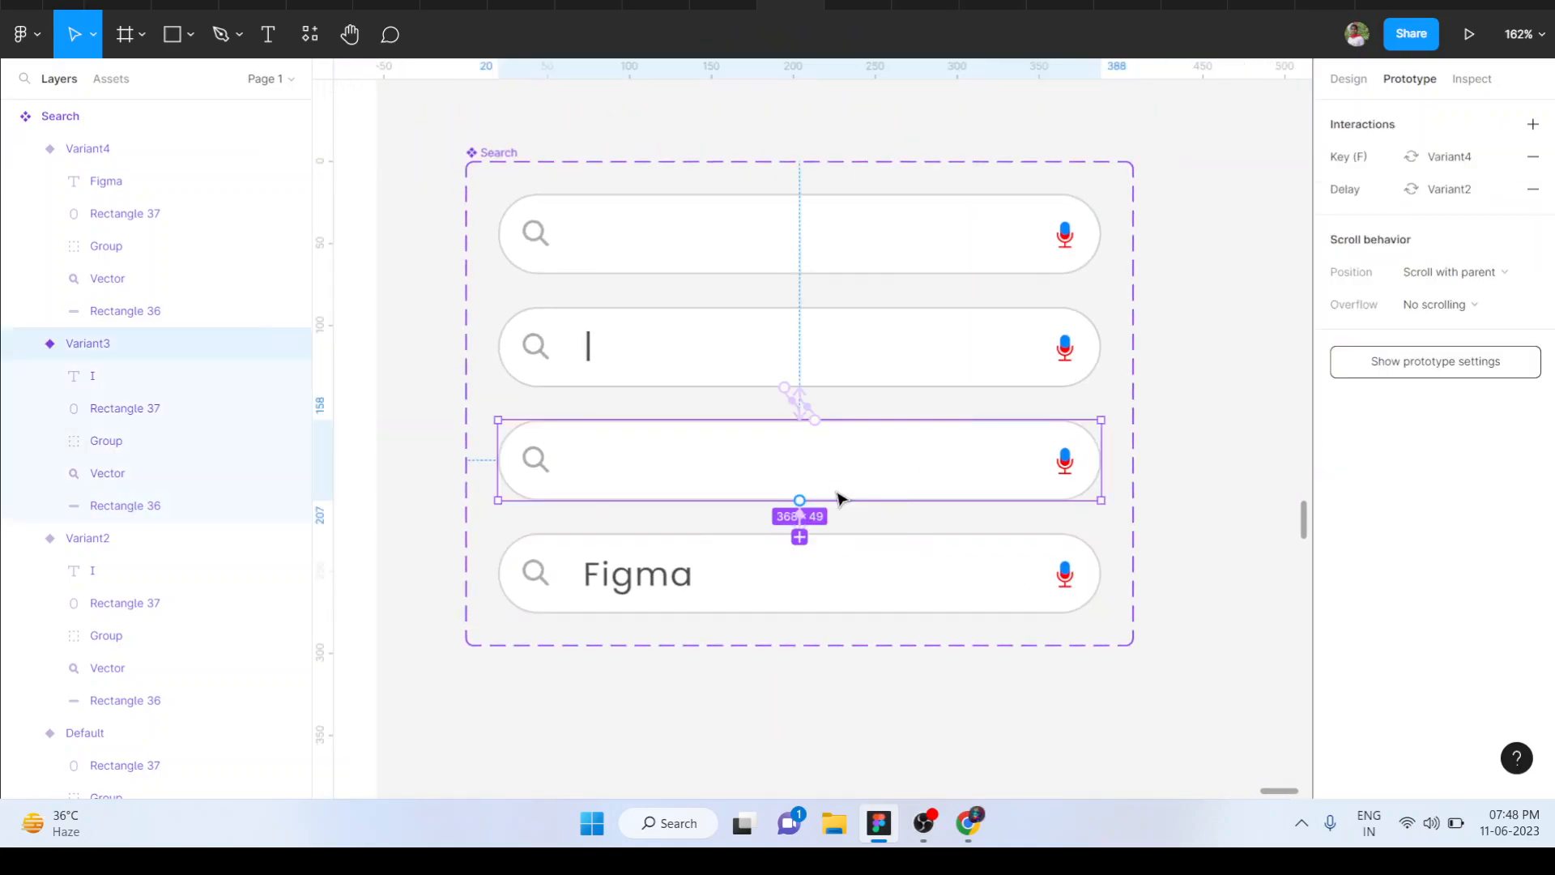
{"action": "left_click", "coordinate": [1338, 174]}
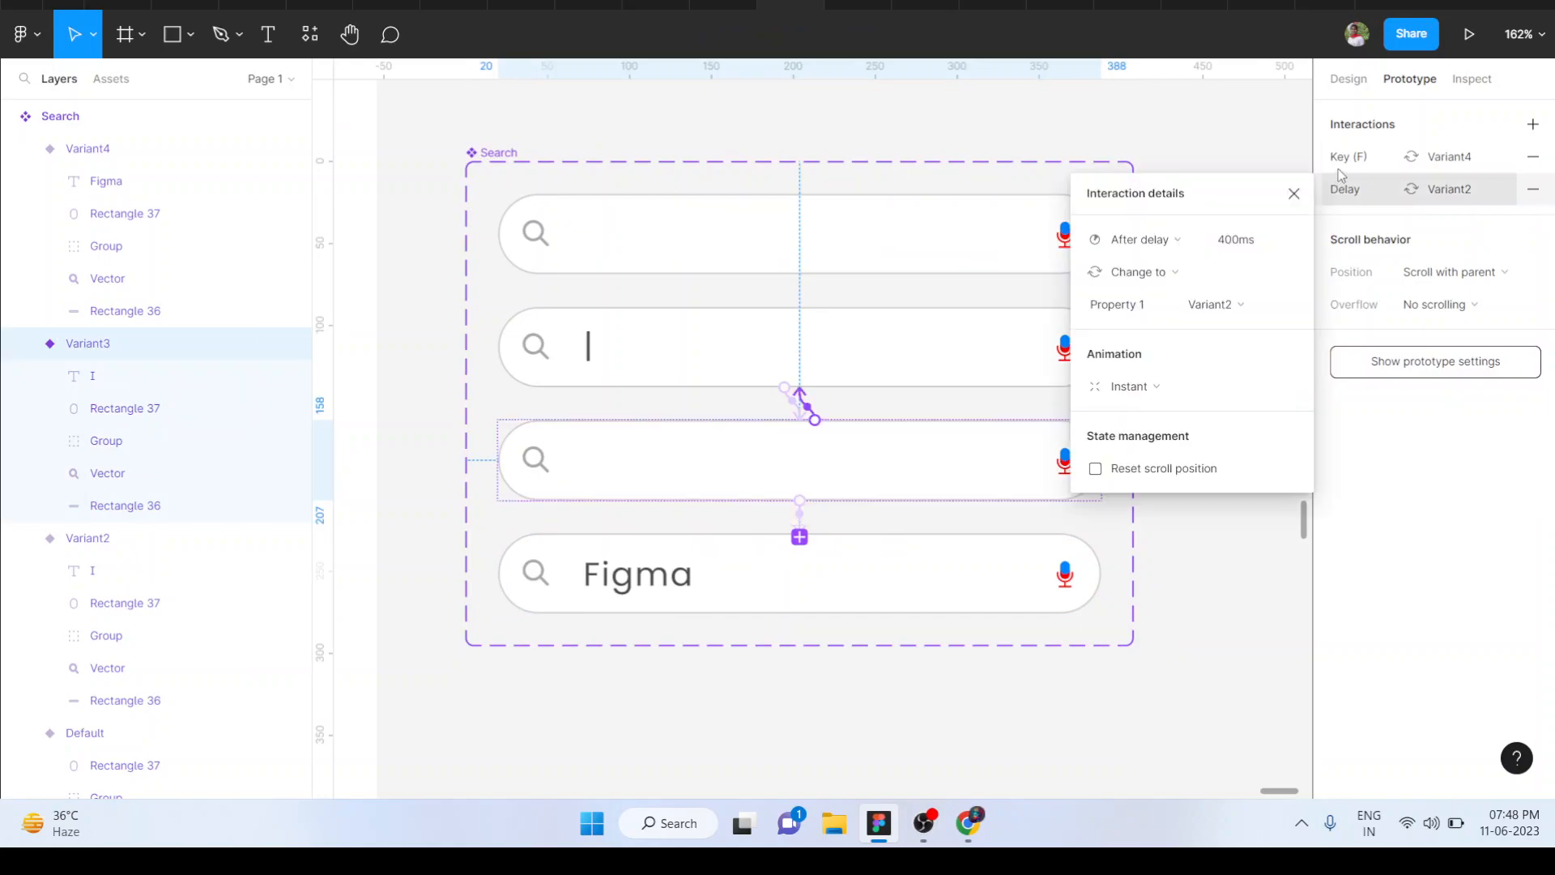
{"action": "left_click", "coordinate": [1341, 161]}
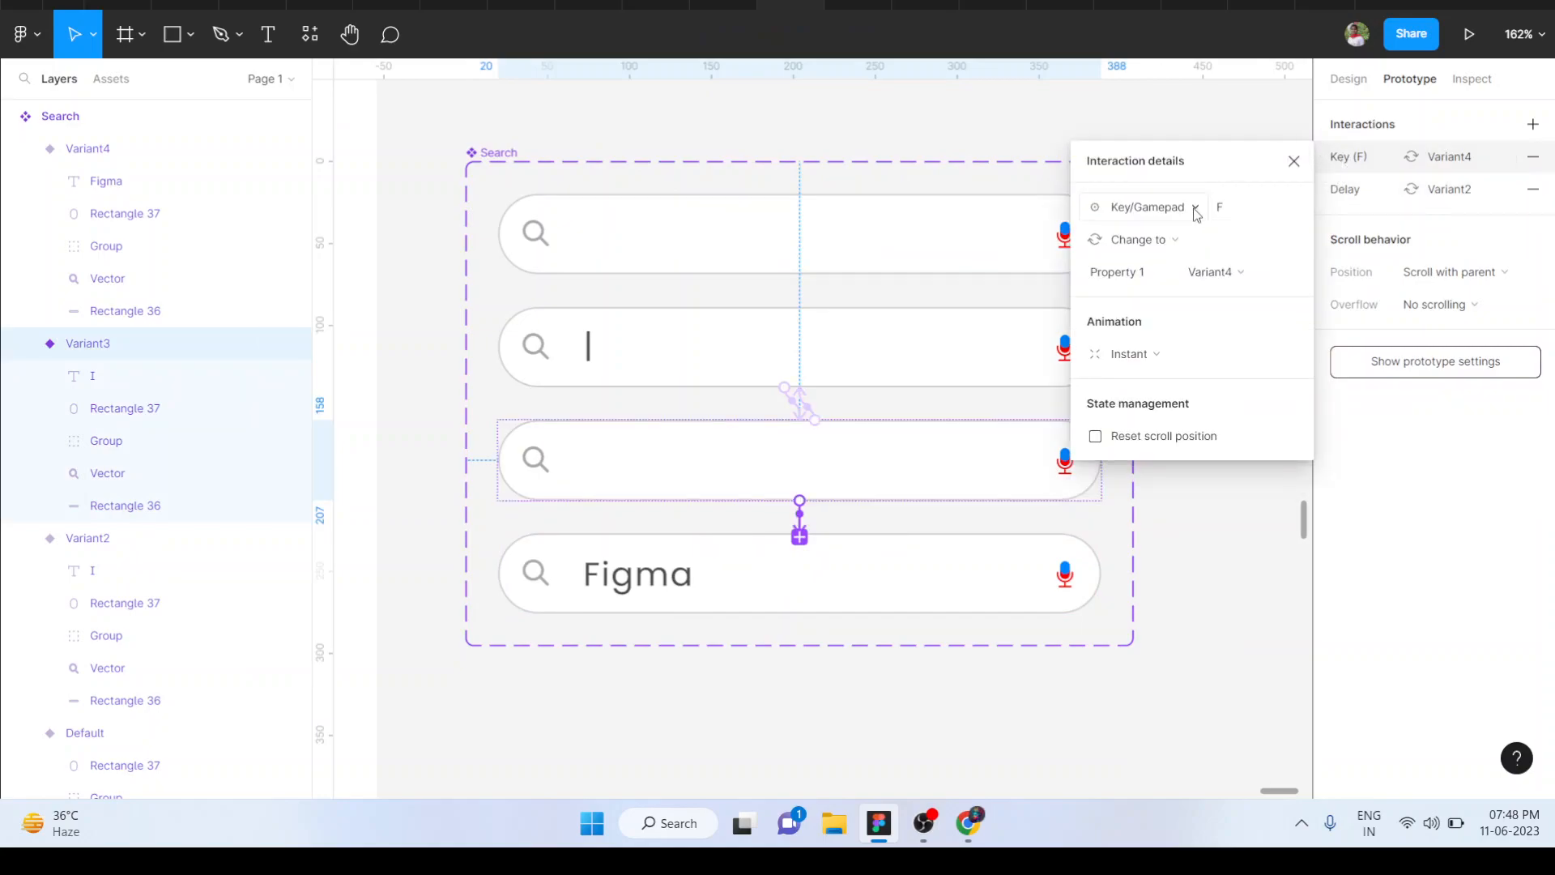
{"action": "left_click", "coordinate": [1140, 361]}
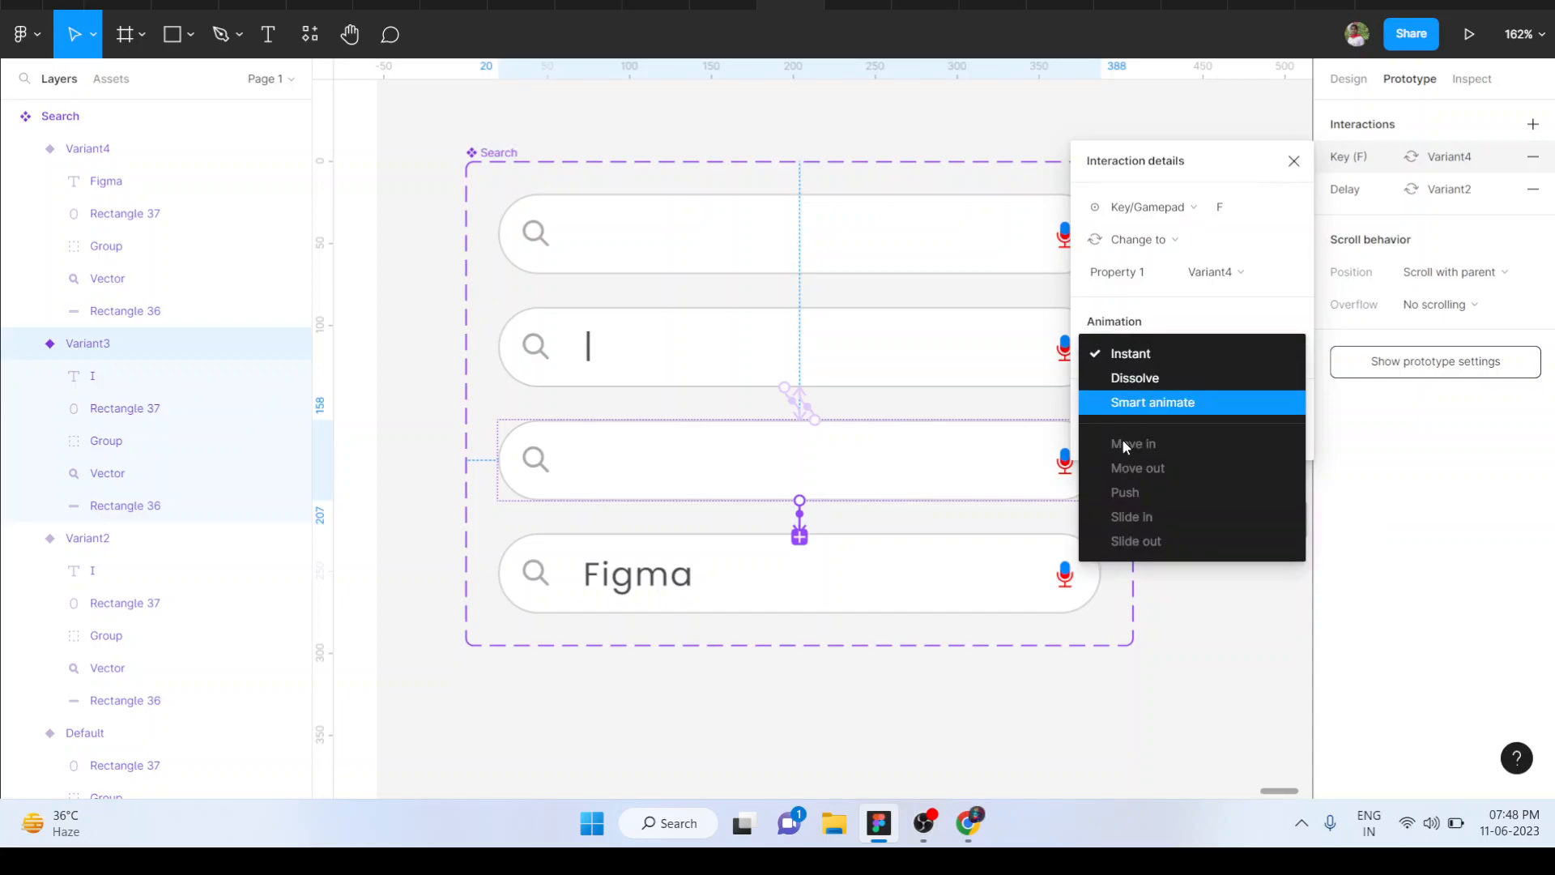
{"action": "left_click", "coordinate": [1124, 407]}
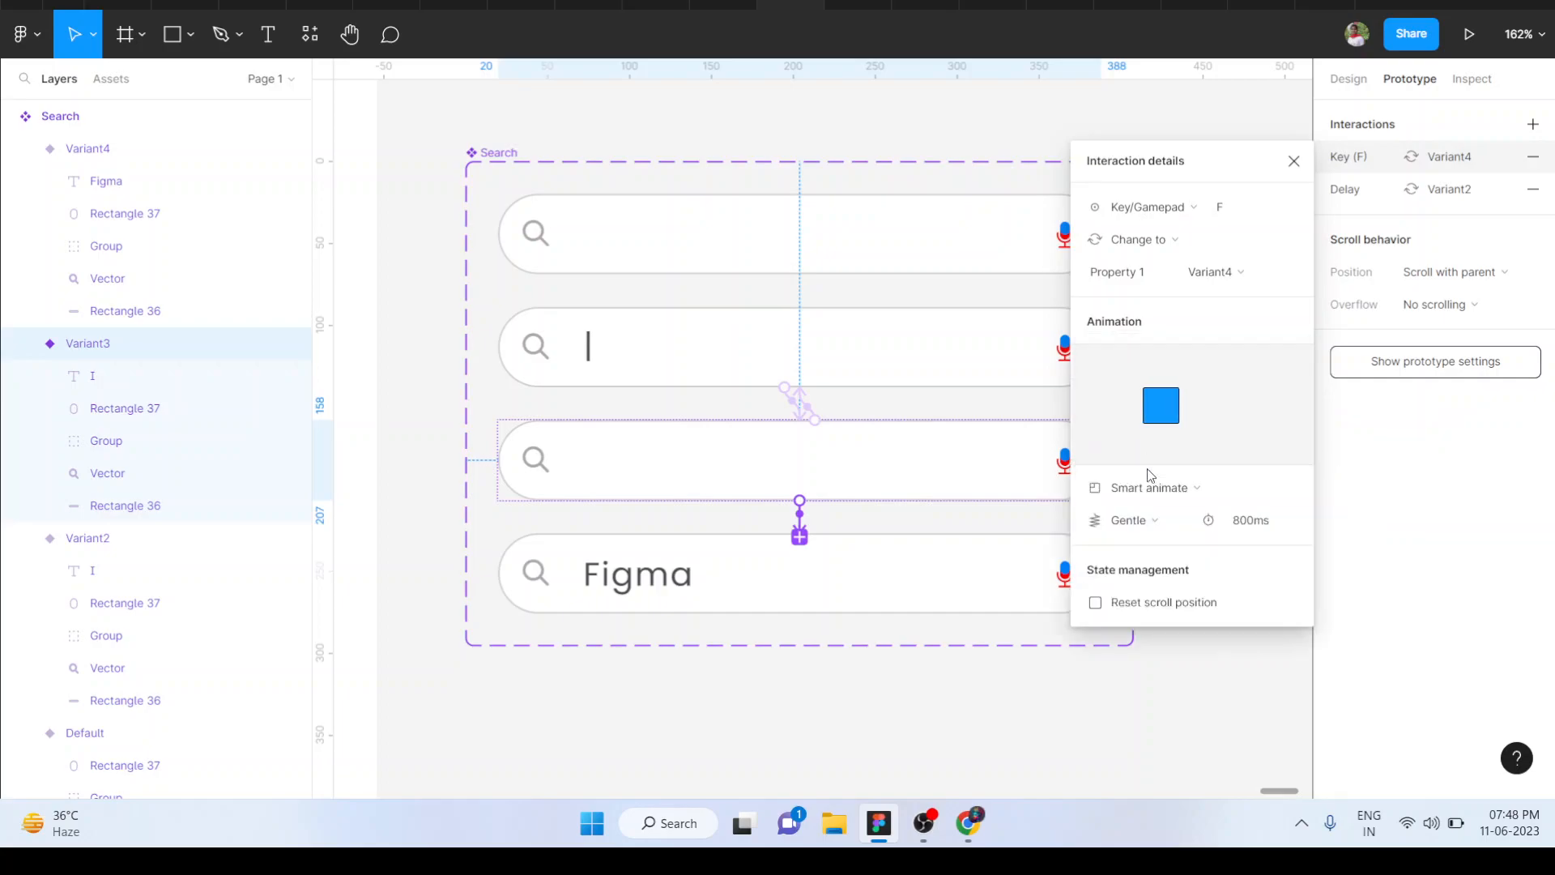
{"action": "left_click", "coordinate": [1156, 520]}
{"action": "left_click", "coordinate": [1156, 520]}
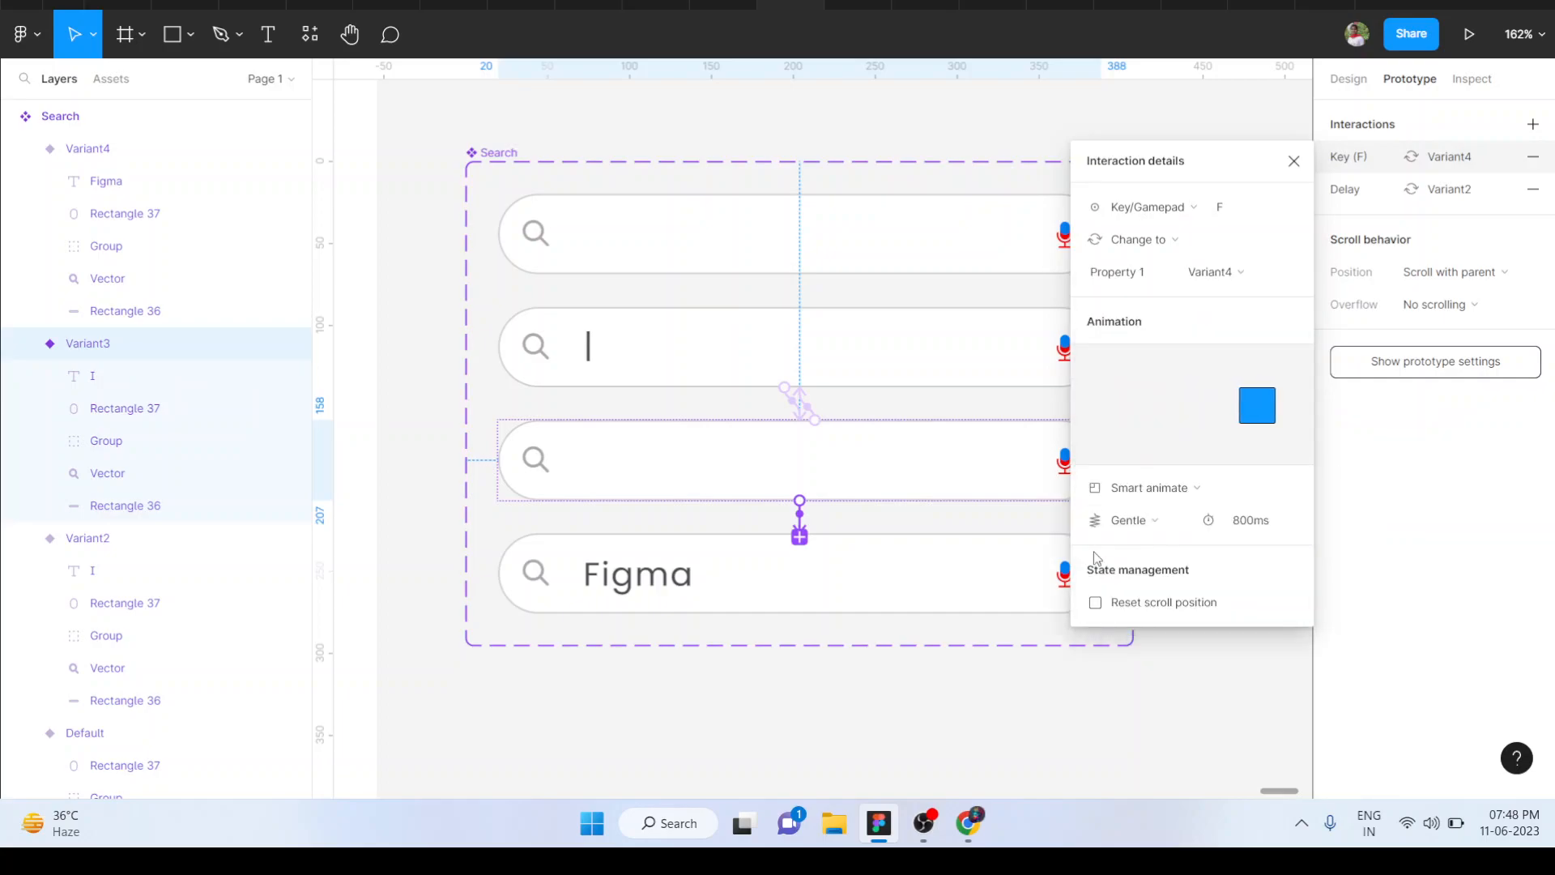
{"action": "left_click", "coordinate": [1292, 163]}
- Rename the Search component set as "search 1"
{"action": "left_click", "coordinate": [494, 152]}
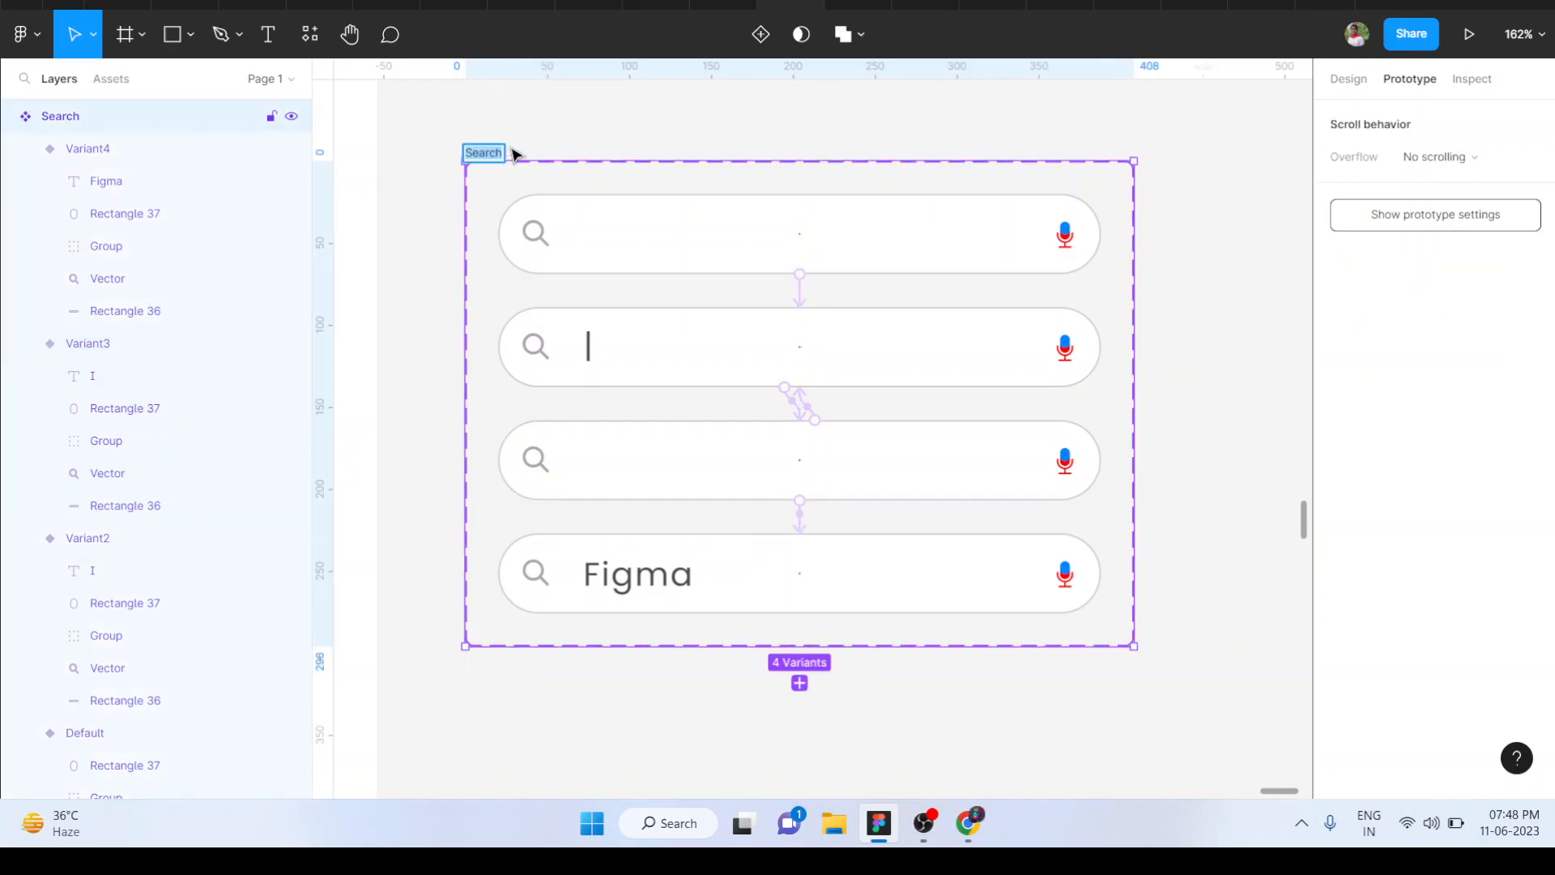
{"action": "type", "text": "search 1"}
{"action": "key", "text": "Return"}
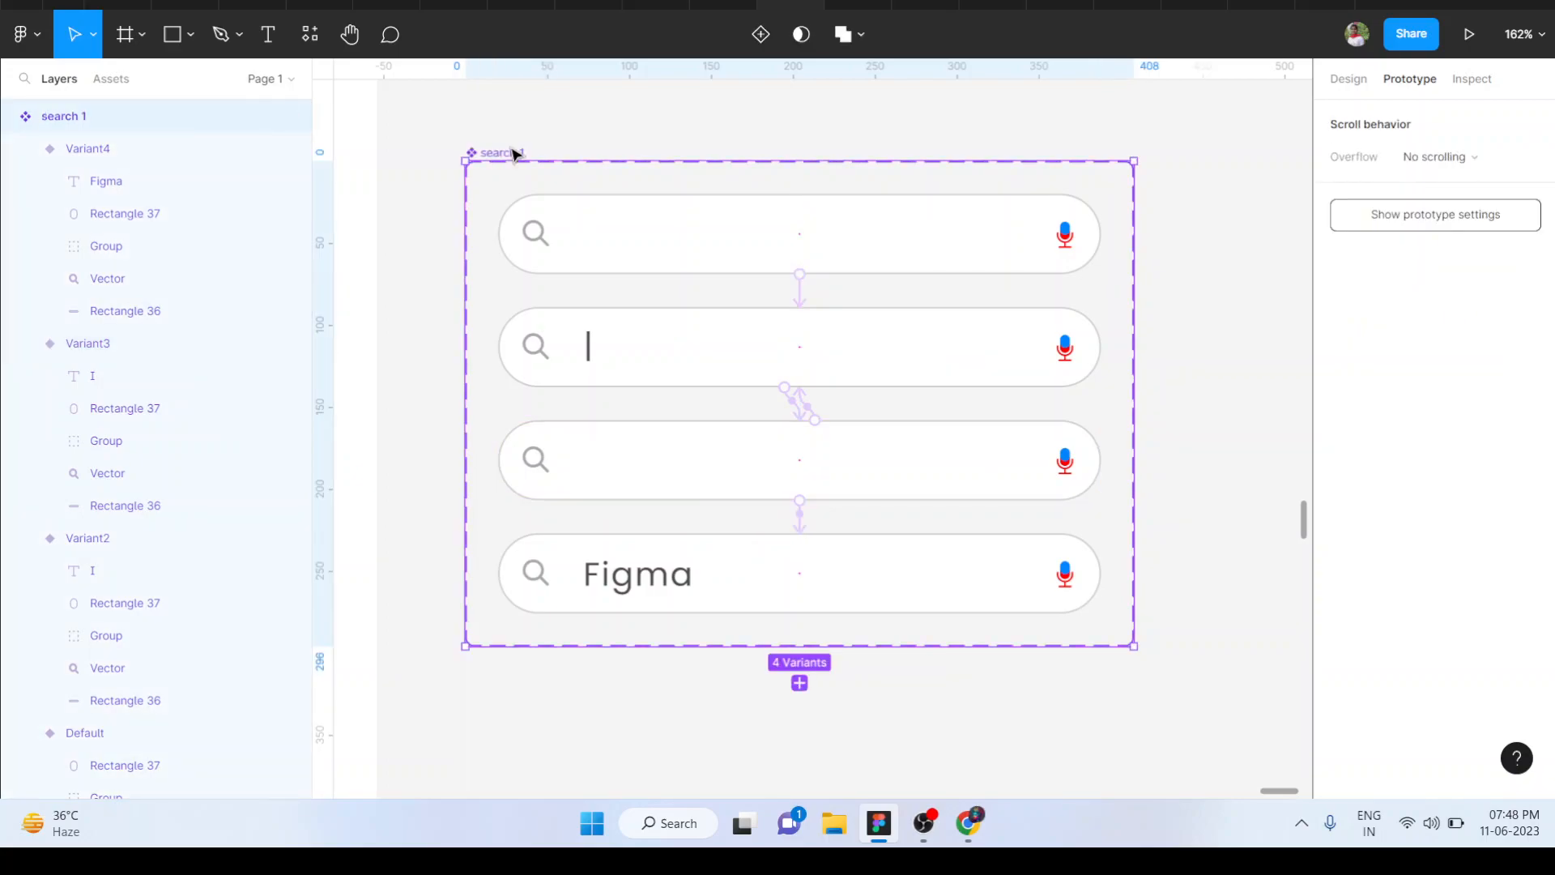
{"action": "left_click", "coordinate": [419, 228]}
- Delete the old Search instance from the search frame
{"action": "scroll", "coordinate": [420, 228], "scroll_direction": "left", "scroll_amount": 6}
{"action": "scroll", "coordinate": [419, 228], "scroll_direction": "down", "scroll_amount": 3}
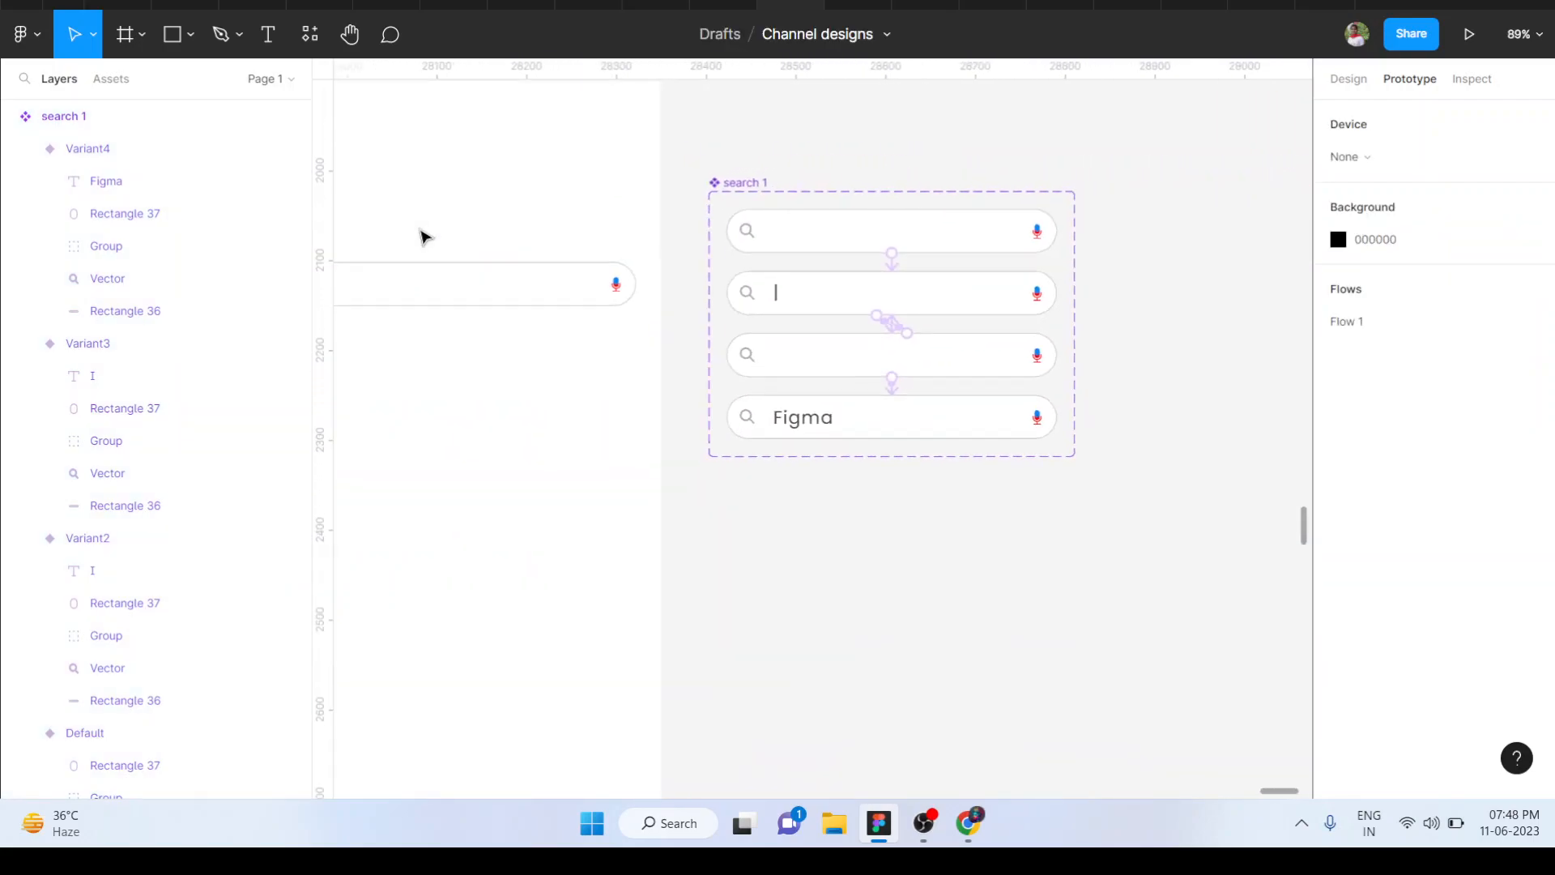
{"action": "scroll", "coordinate": [419, 228], "scroll_direction": "left", "scroll_amount": 3}
{"action": "left_click", "coordinate": [616, 297]}
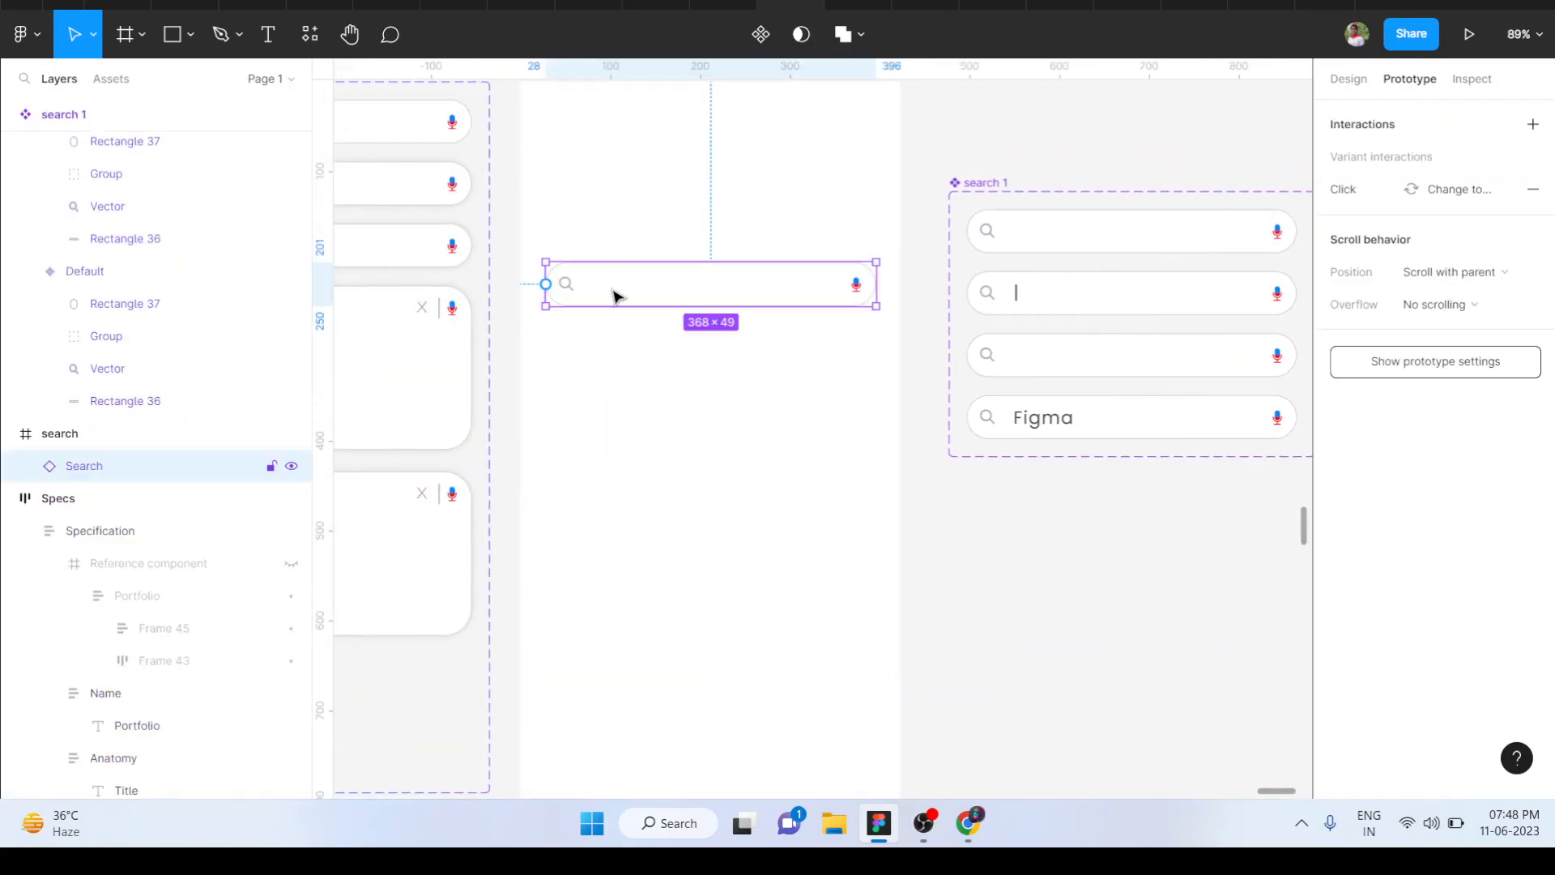
{"action": "key", "text": "Delete"}
- Find the search 1 component in the assets and place an instance on the search frame at about X 23, Y 229
{"action": "left_click", "coordinate": [111, 79]}
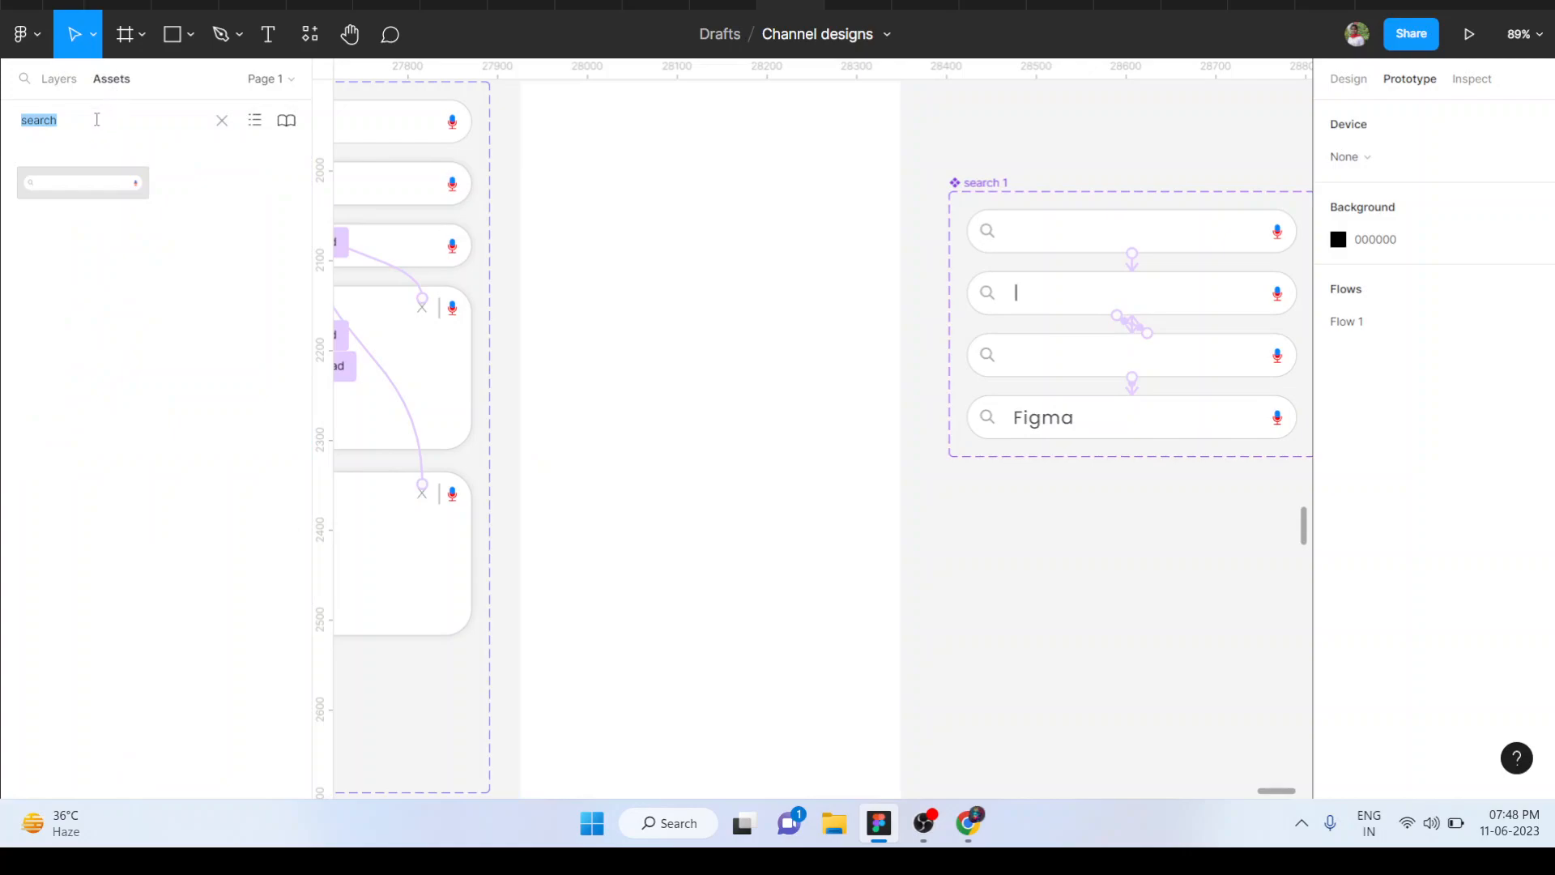
{"action": "left_click", "coordinate": [97, 119]}
{"action": "type", "text": "1"}
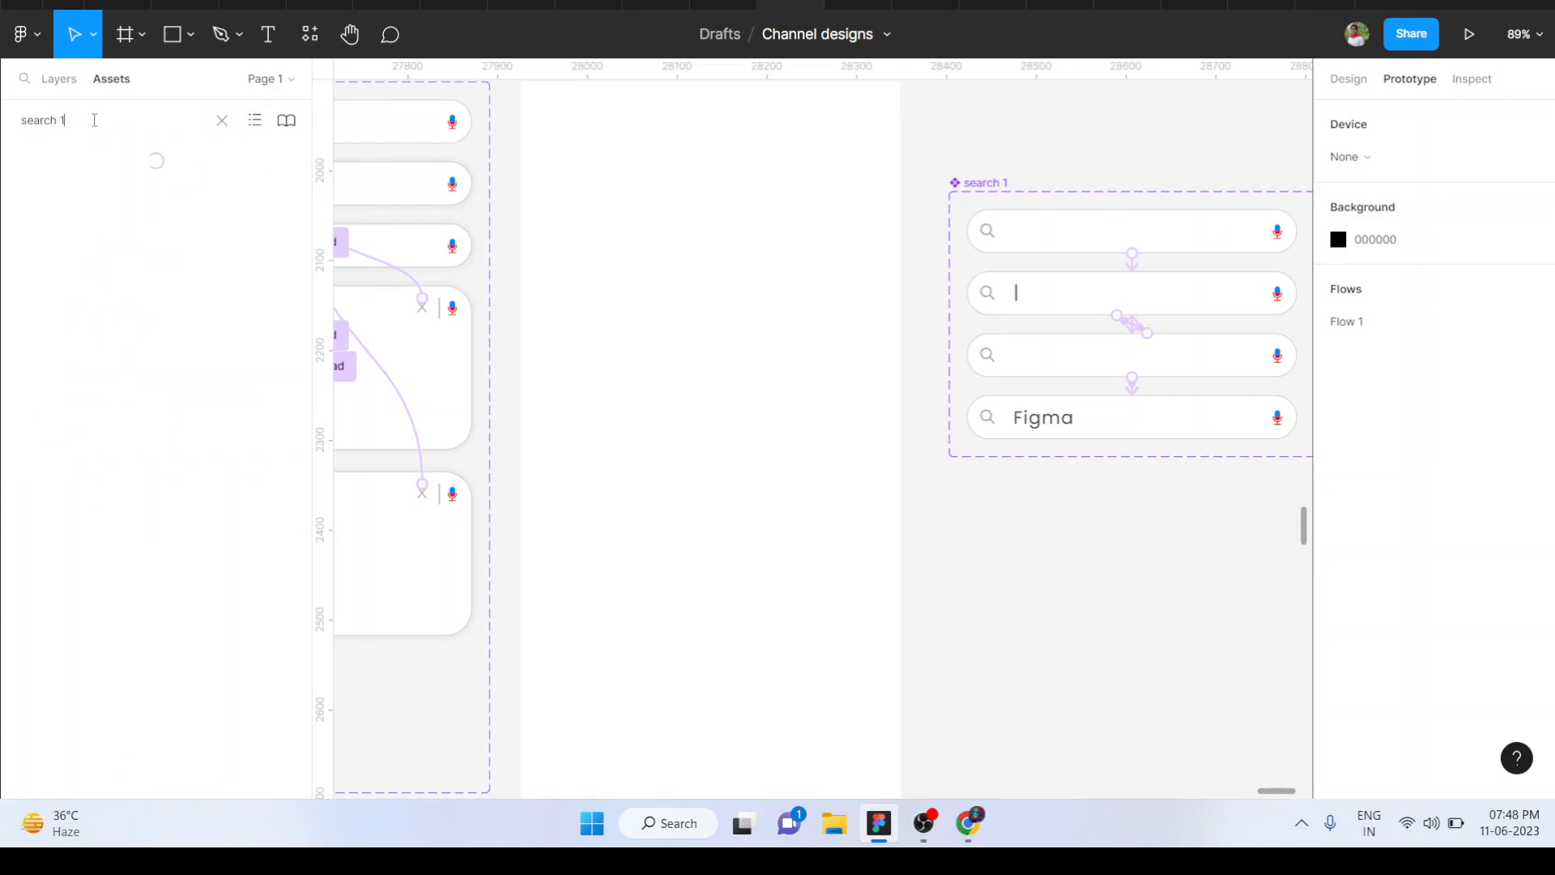
{"action": "left_click_drag", "start_coordinate": [52, 217], "coordinate": [721, 358]}
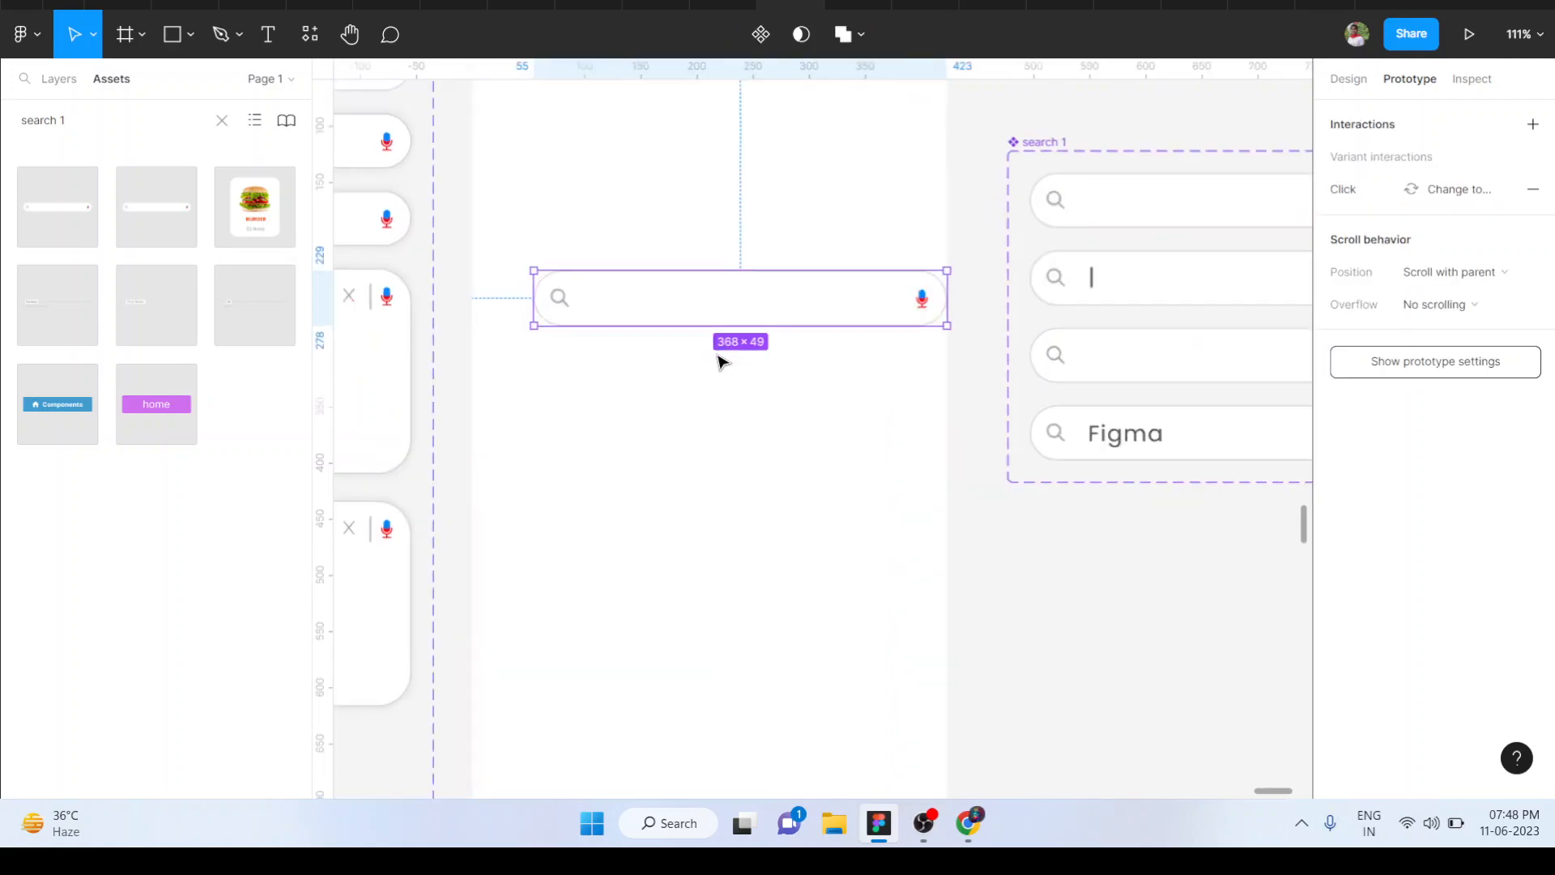
{"action": "scroll", "coordinate": [718, 356], "scroll_direction": "up", "scroll_amount": 5}
{"action": "left_click_drag", "start_coordinate": [787, 417], "coordinate": [736, 424]}
{"action": "scroll", "coordinate": [736, 424], "scroll_direction": "up", "scroll_amount": 5}
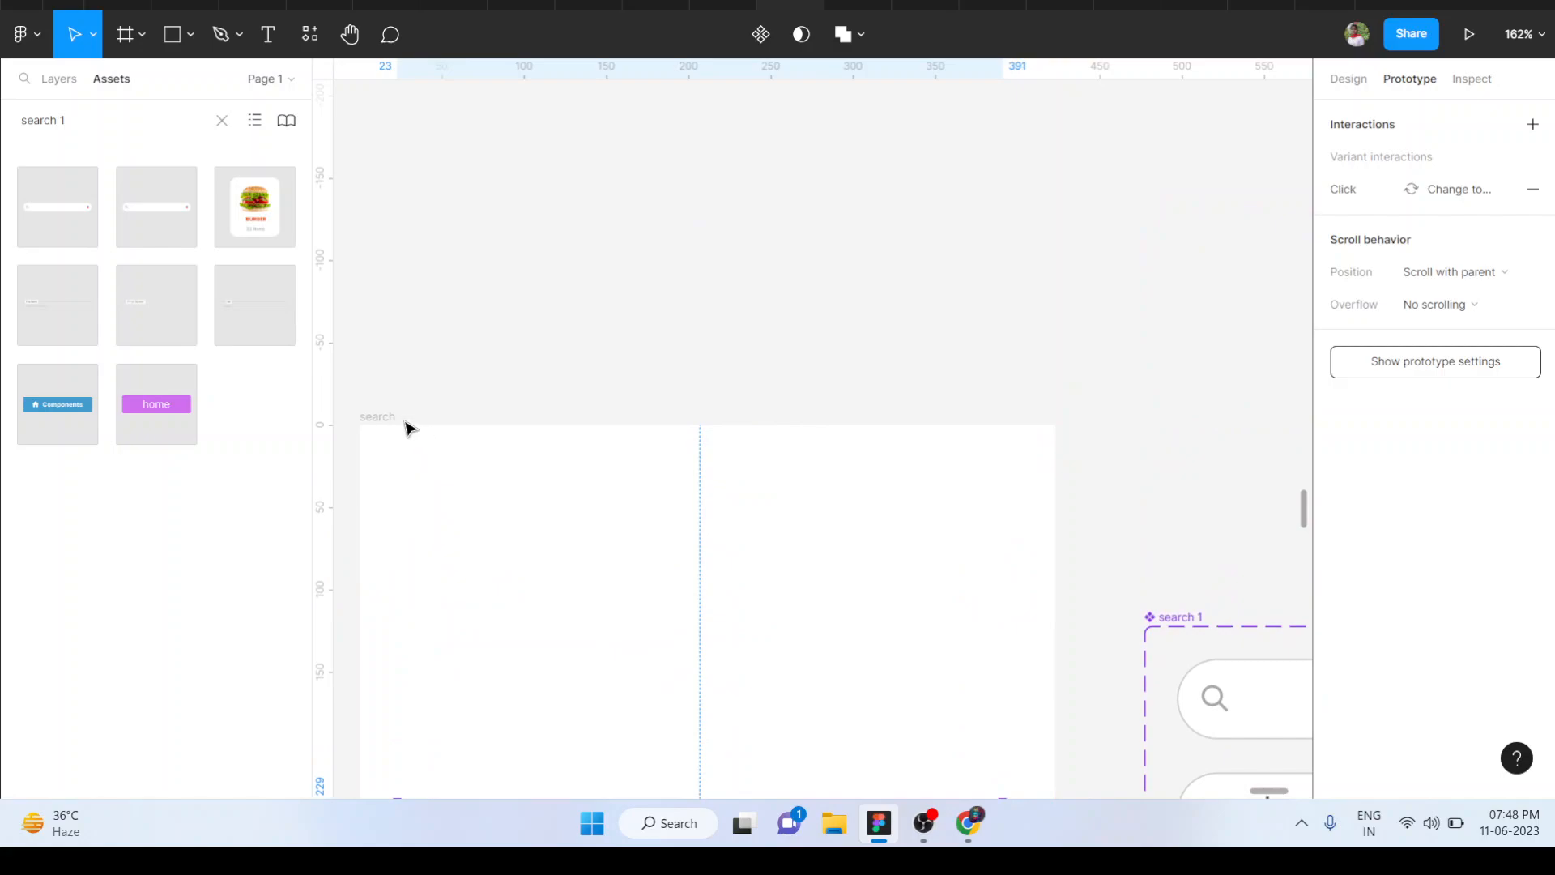
- Run the search frame as a prototype to test how its search bar responds
{"action": "left_click", "coordinate": [408, 427]}
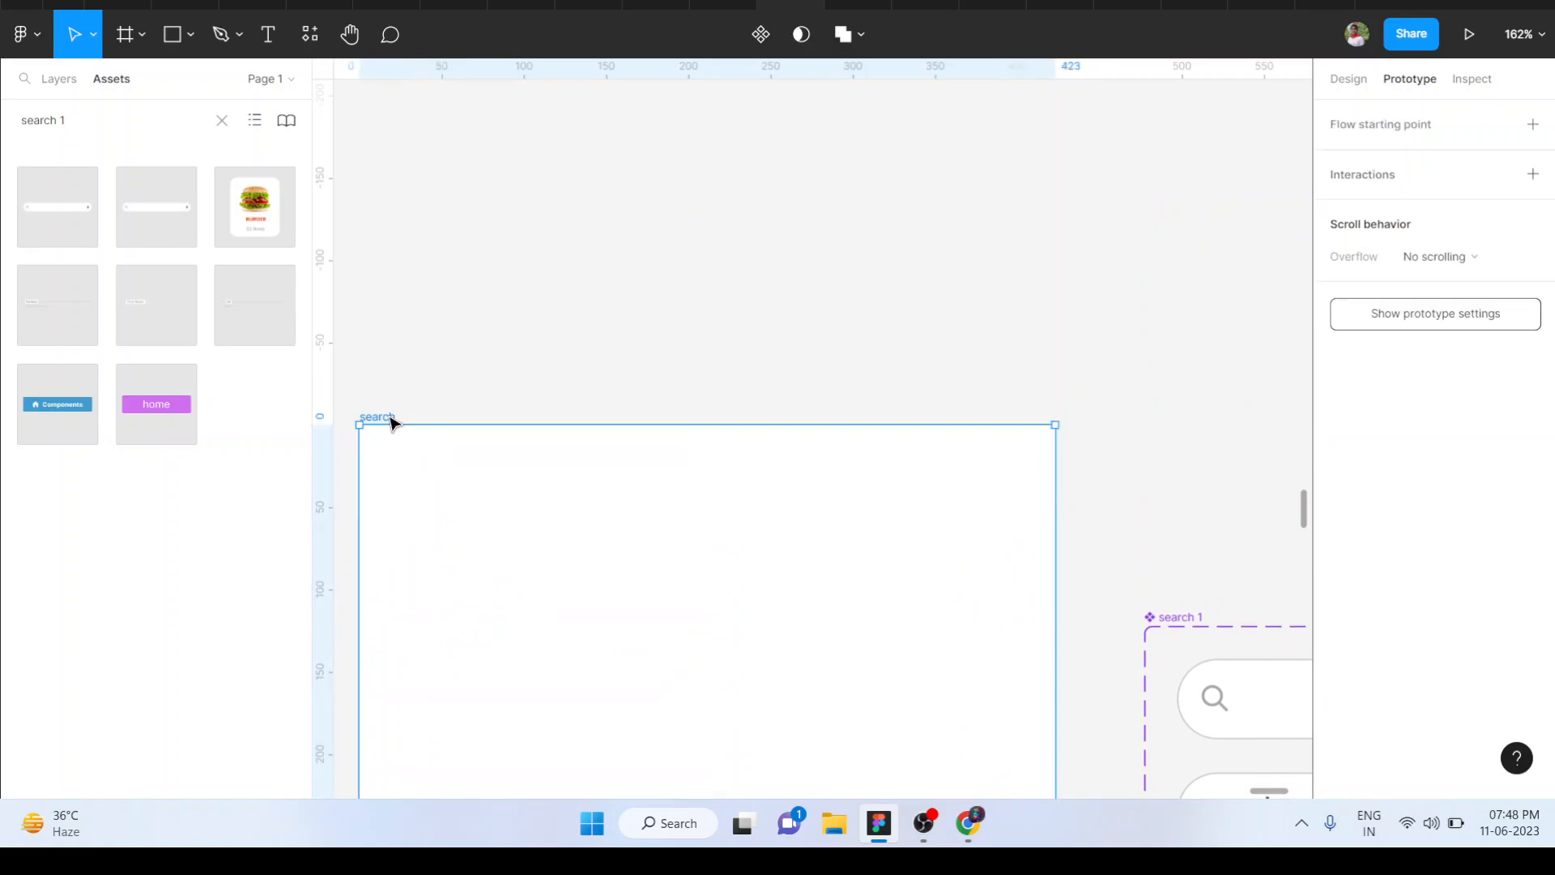
{"action": "left_click", "coordinate": [1468, 35]}
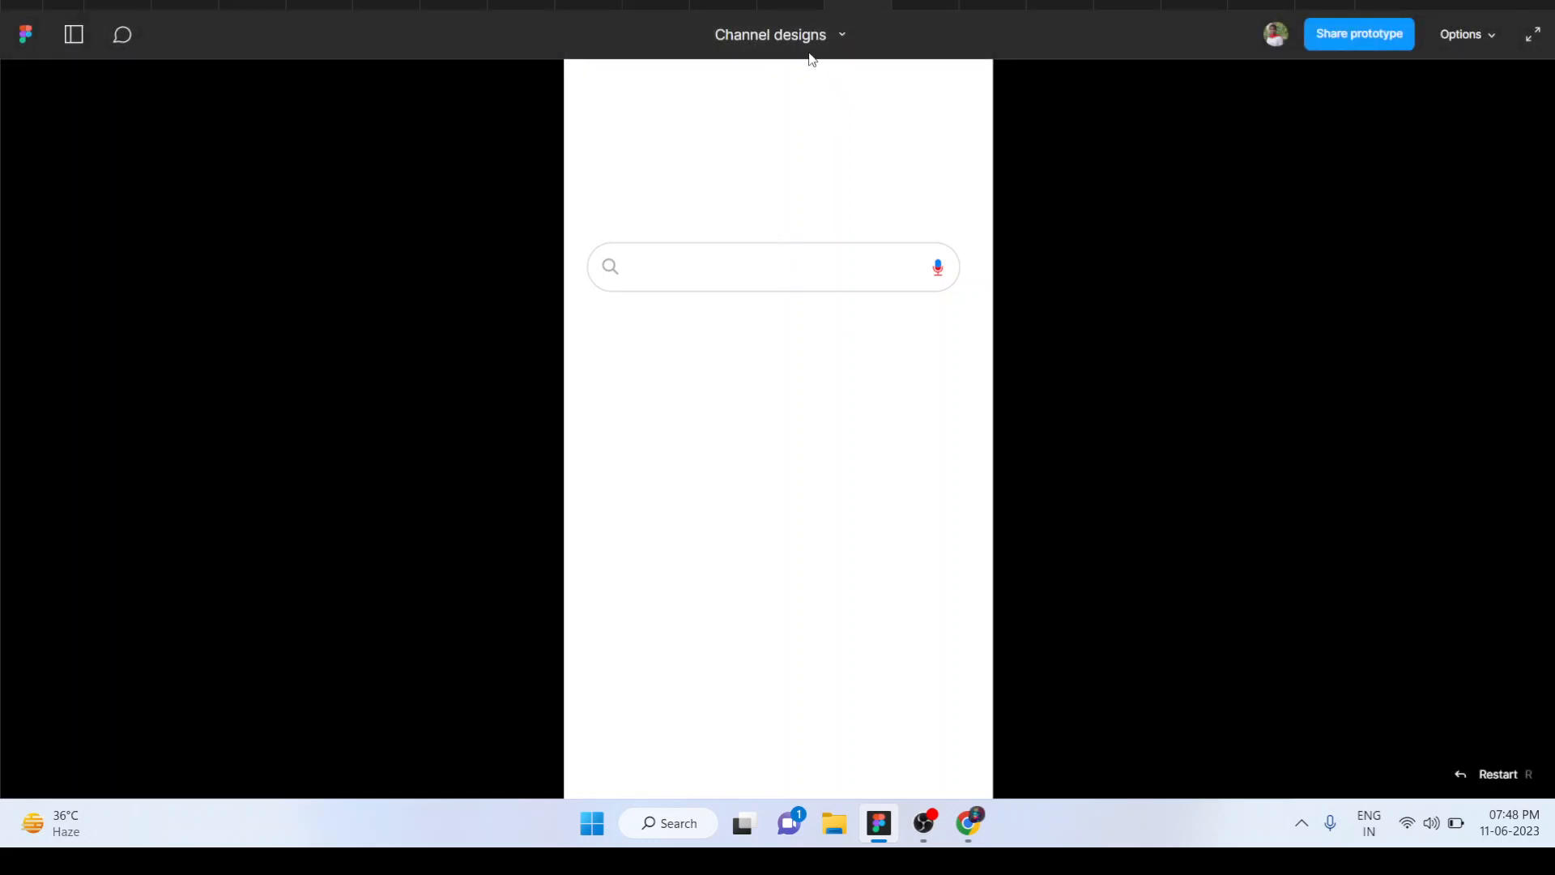
{"action": "left_click", "coordinate": [790, 4]}
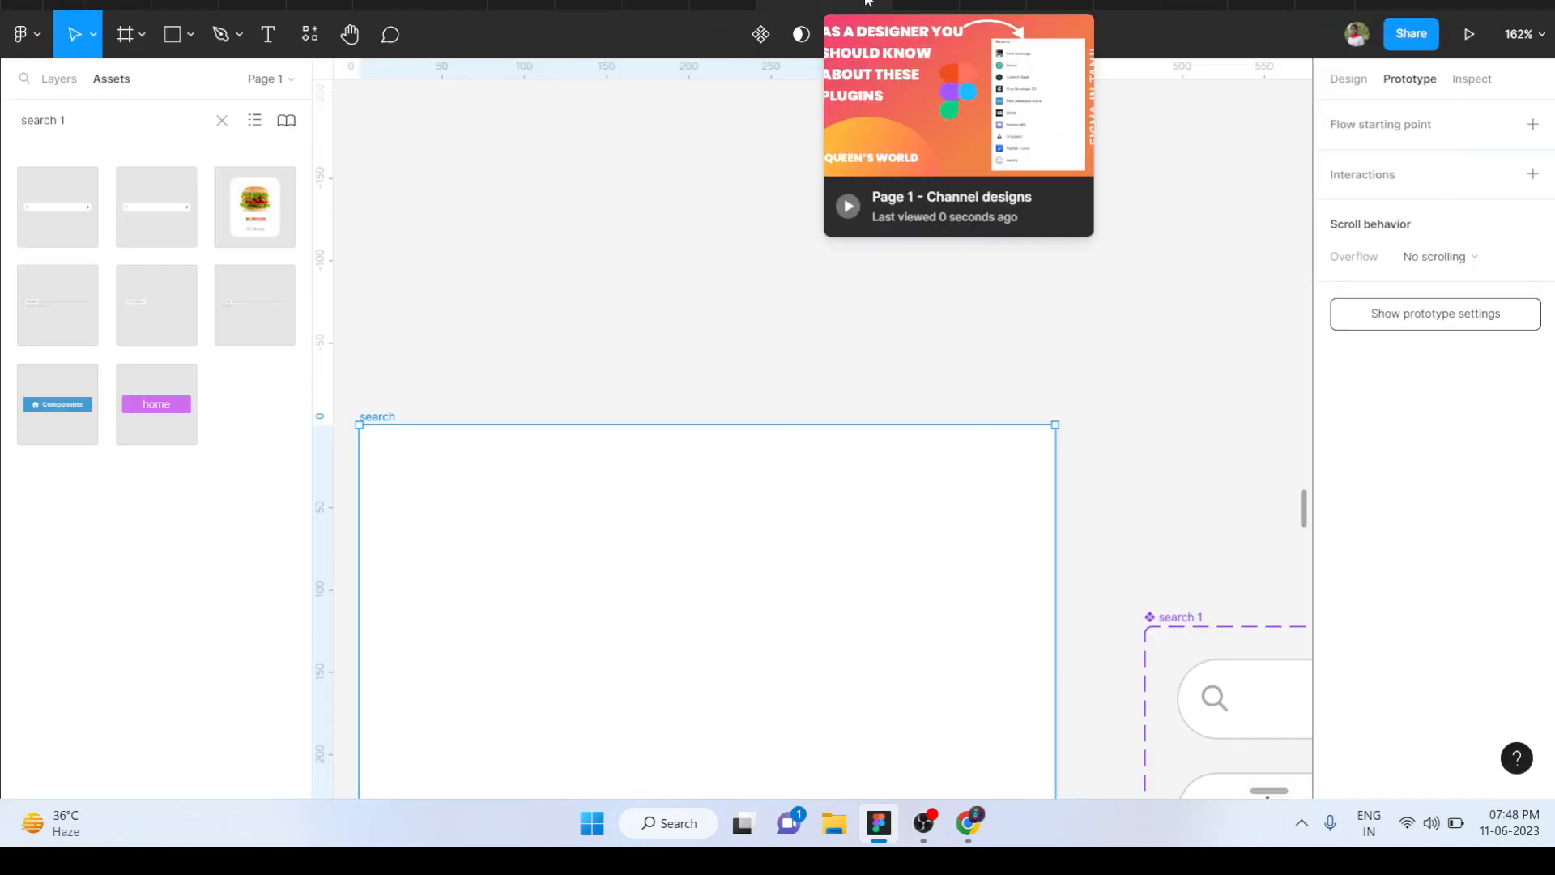
{"action": "scroll", "coordinate": [650, 566], "scroll_direction": "down", "scroll_amount": 6}
{"action": "scroll", "coordinate": [653, 567], "scroll_direction": "up", "scroll_amount": 2}
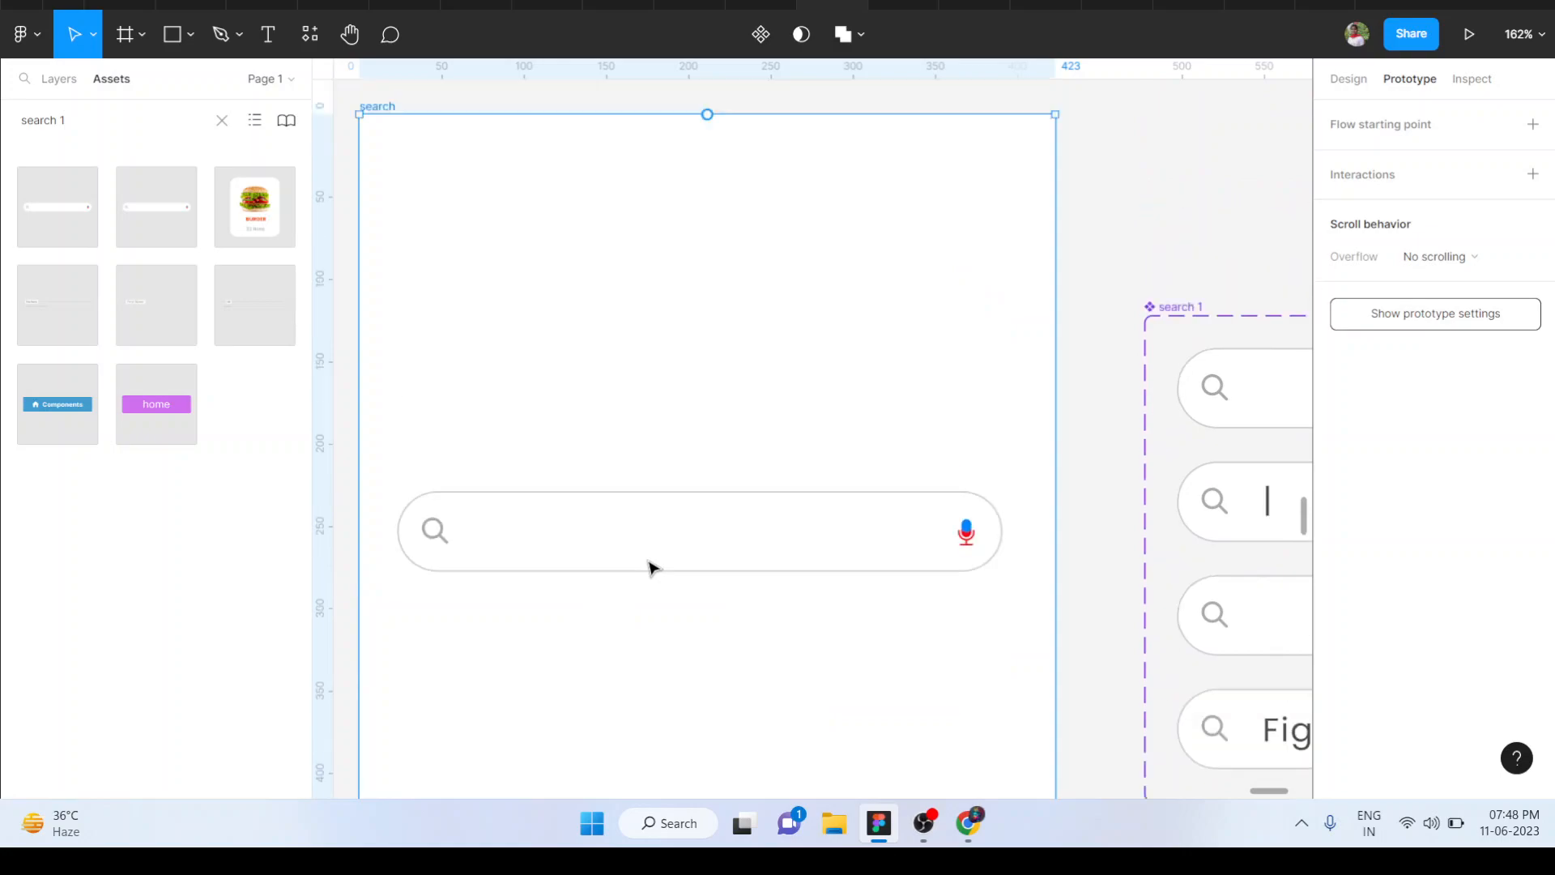
{"action": "scroll", "coordinate": [653, 567], "scroll_direction": "up", "scroll_amount": 2}
{"action": "left_click", "coordinate": [1463, 36]}
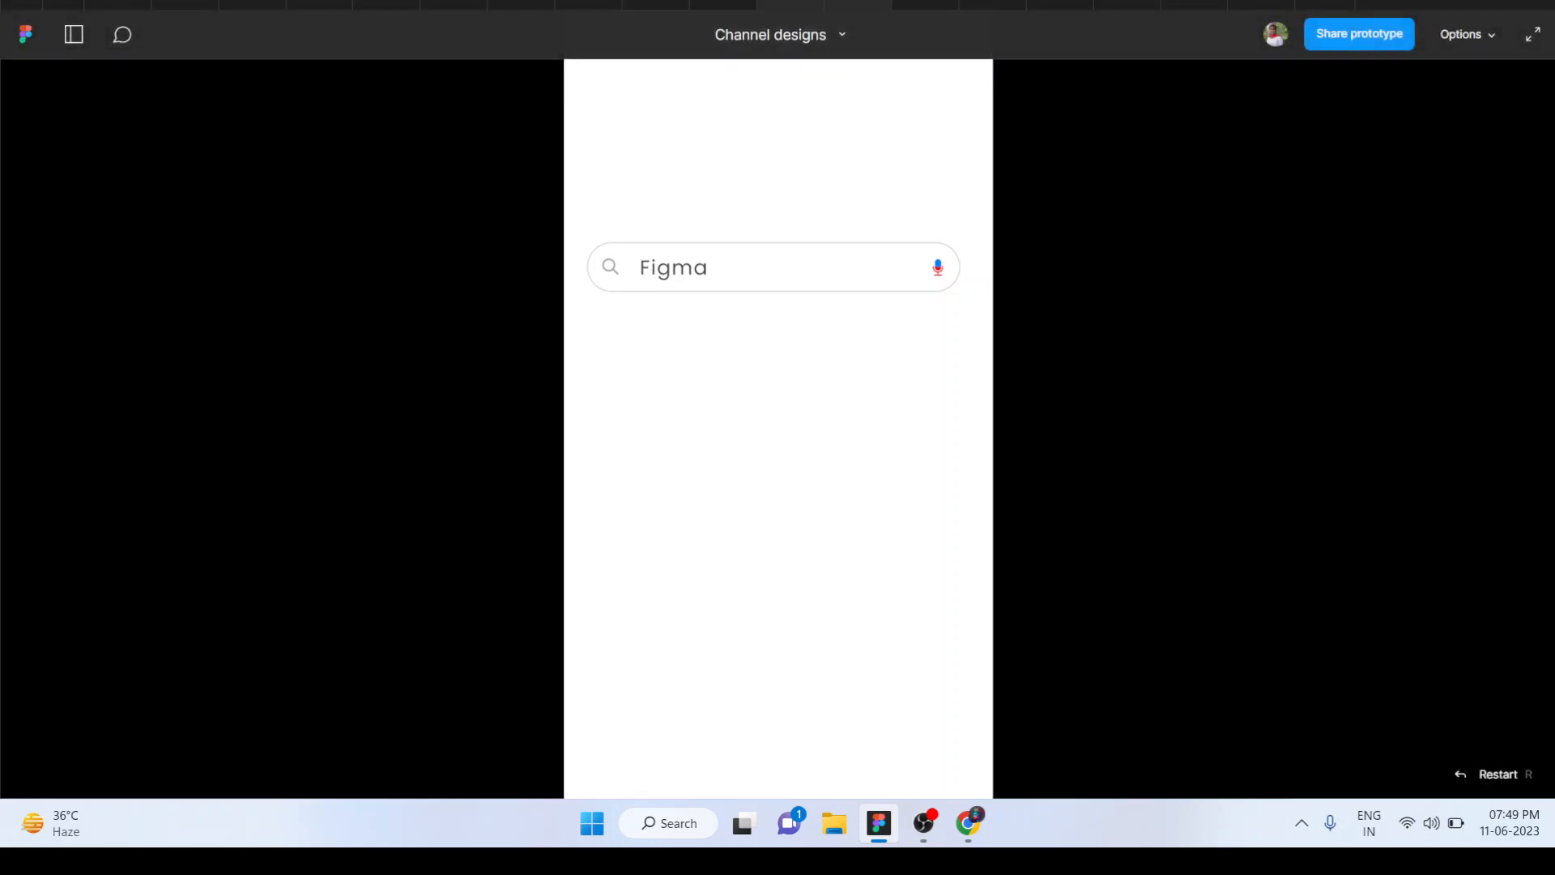
- Return to the design file and examine the suggestion variants for F and H in the original Search component set
{"action": "left_click", "coordinate": [791, 4]}
{"action": "scroll", "coordinate": [738, 524], "scroll_direction": "down", "scroll_amount": 2}
{"action": "scroll", "coordinate": [741, 530], "scroll_direction": "down", "scroll_amount": 5}
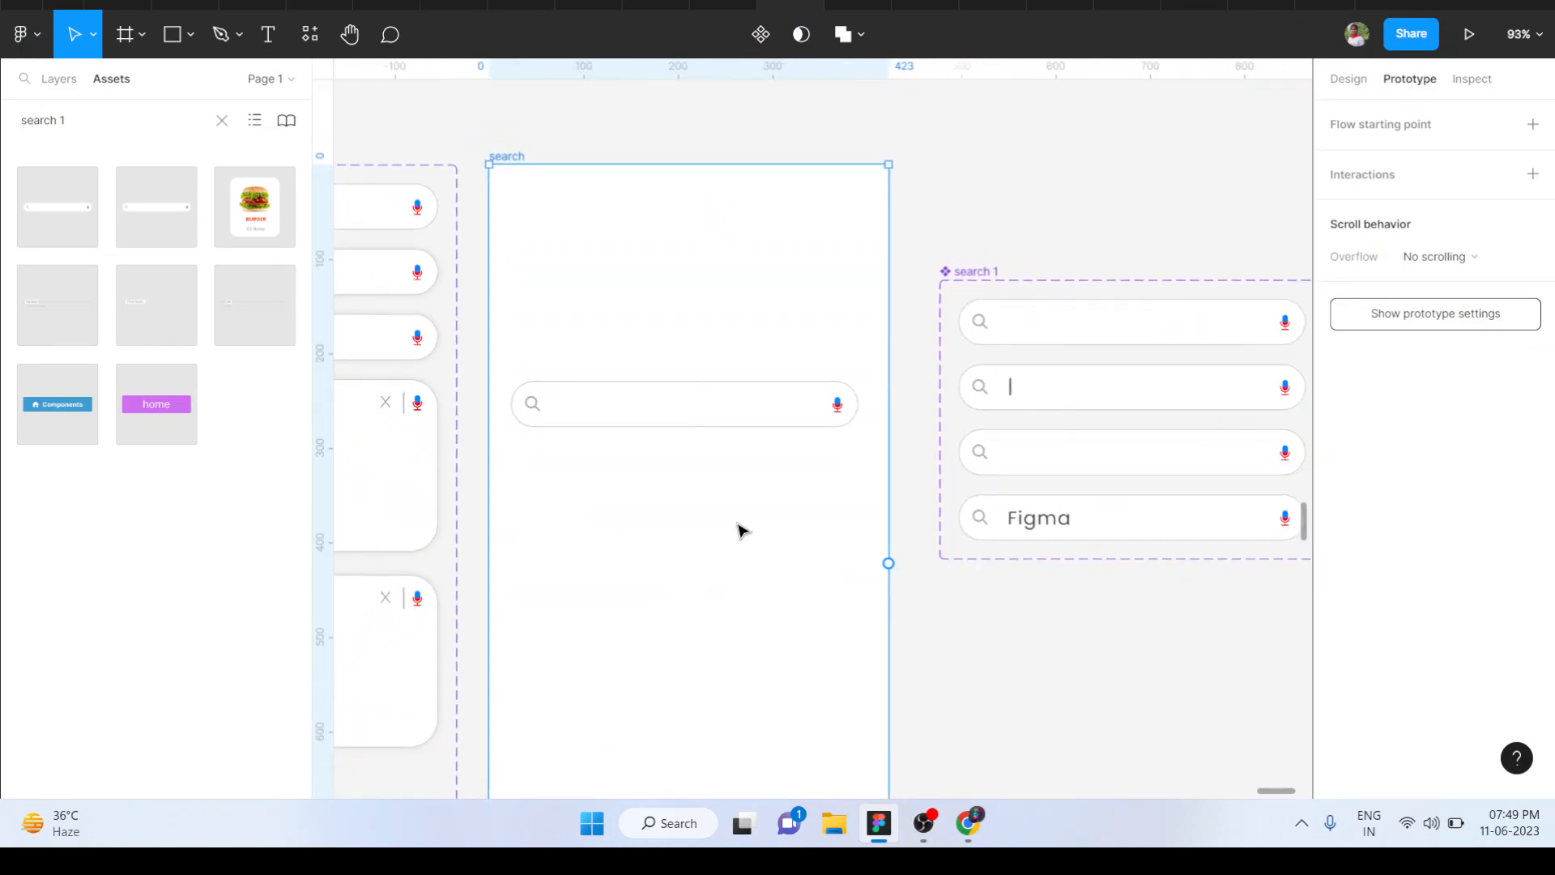
{"action": "scroll", "coordinate": [742, 530], "scroll_direction": "up", "scroll_amount": 1}
{"action": "scroll", "coordinate": [742, 531], "scroll_direction": "left", "scroll_amount": 6}
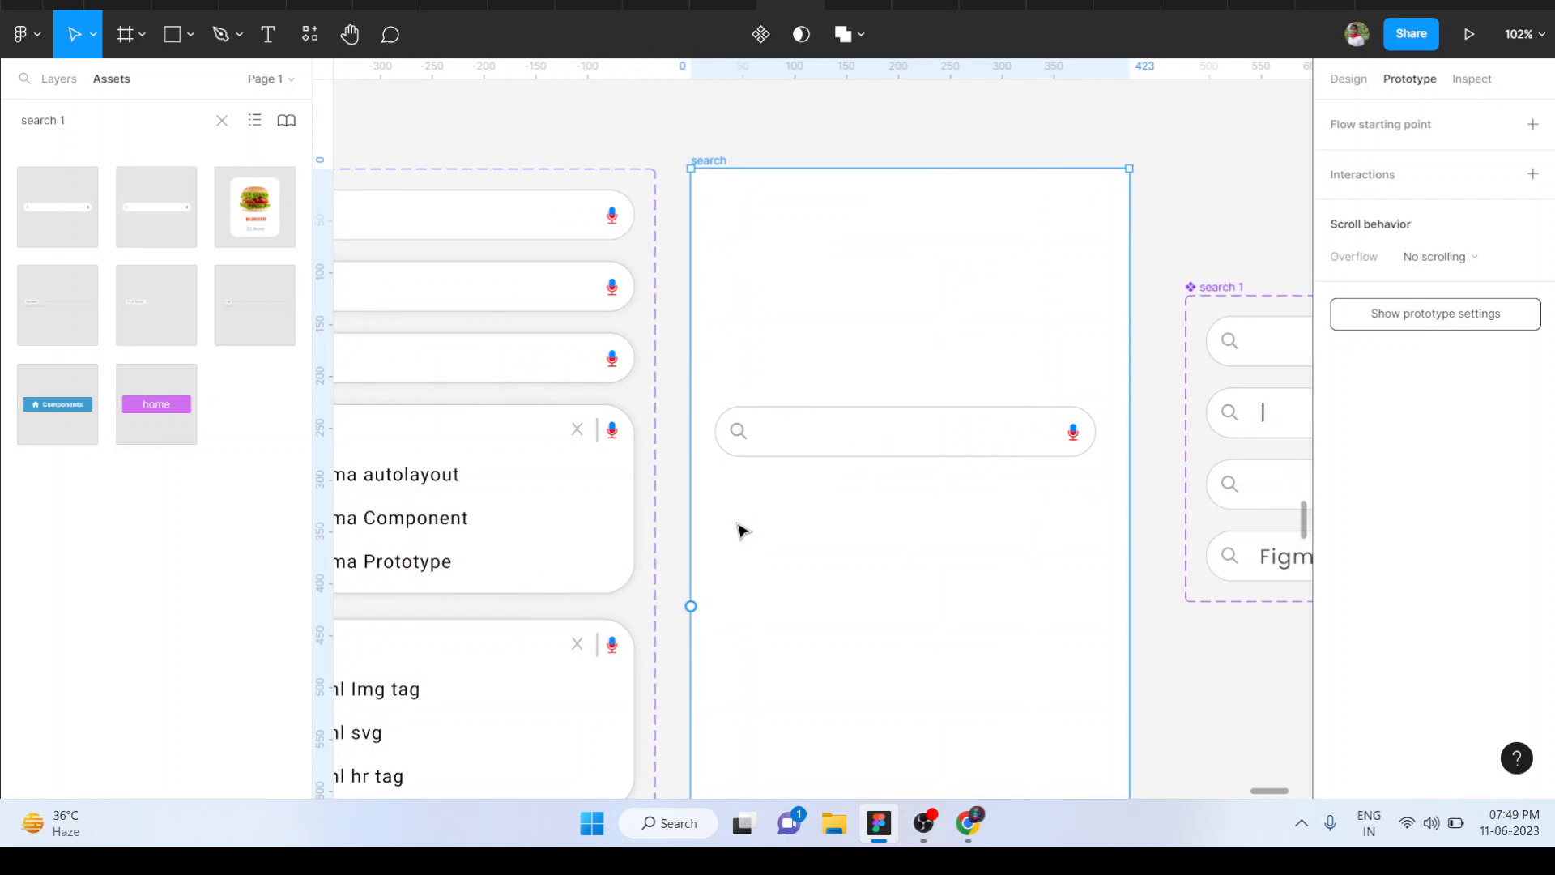
{"action": "scroll", "coordinate": [742, 531], "scroll_direction": "left", "scroll_amount": 5}
{"action": "scroll", "coordinate": [742, 530], "scroll_direction": "down", "scroll_amount": 3}
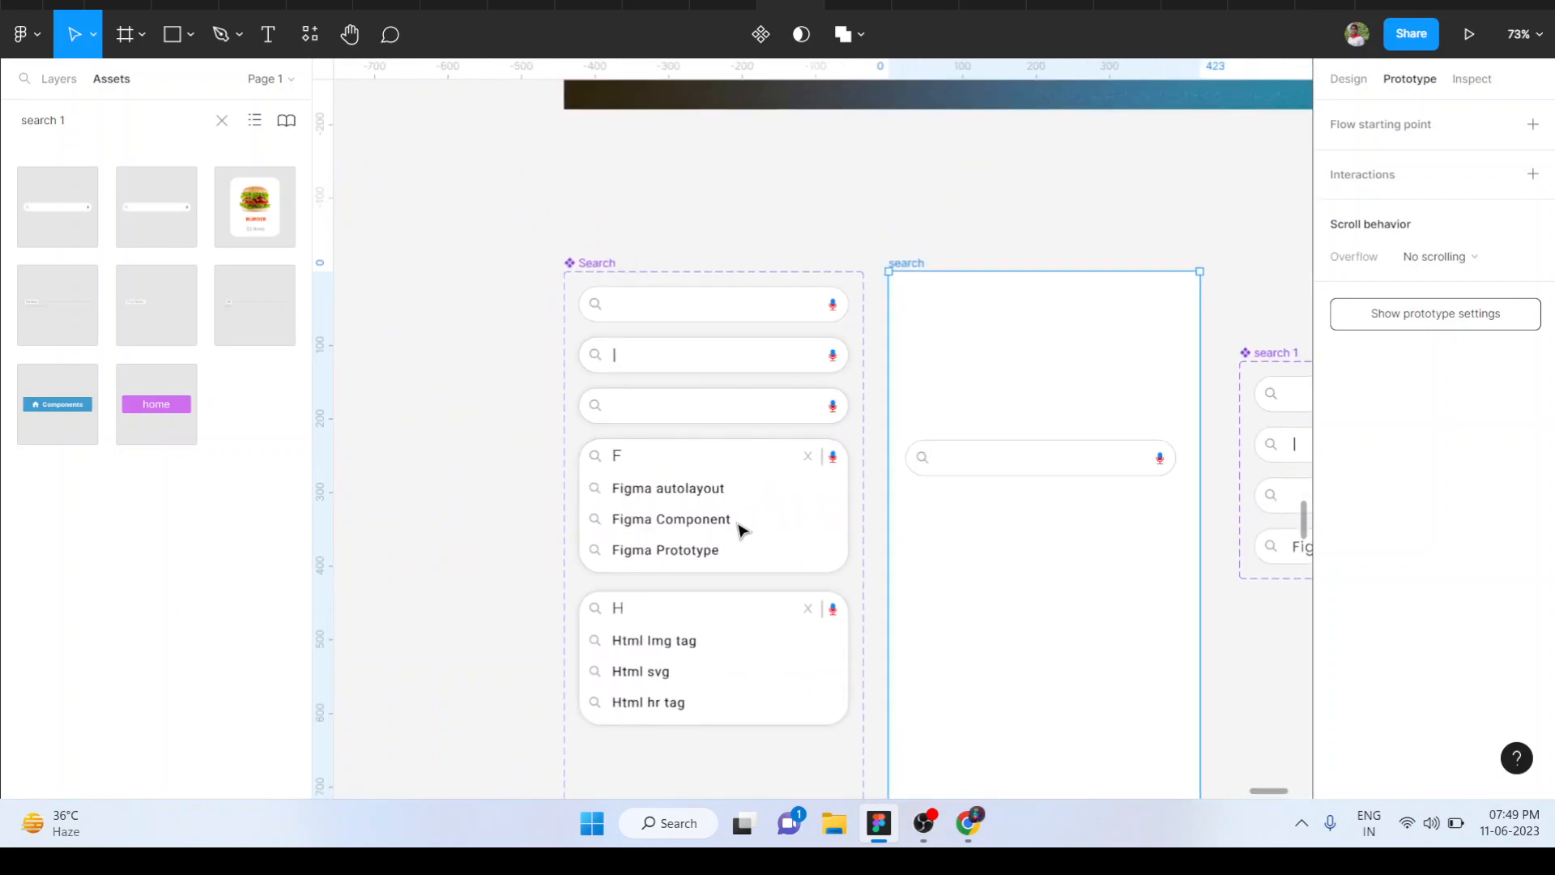
{"action": "scroll", "coordinate": [739, 528], "scroll_direction": "up", "scroll_amount": 2}
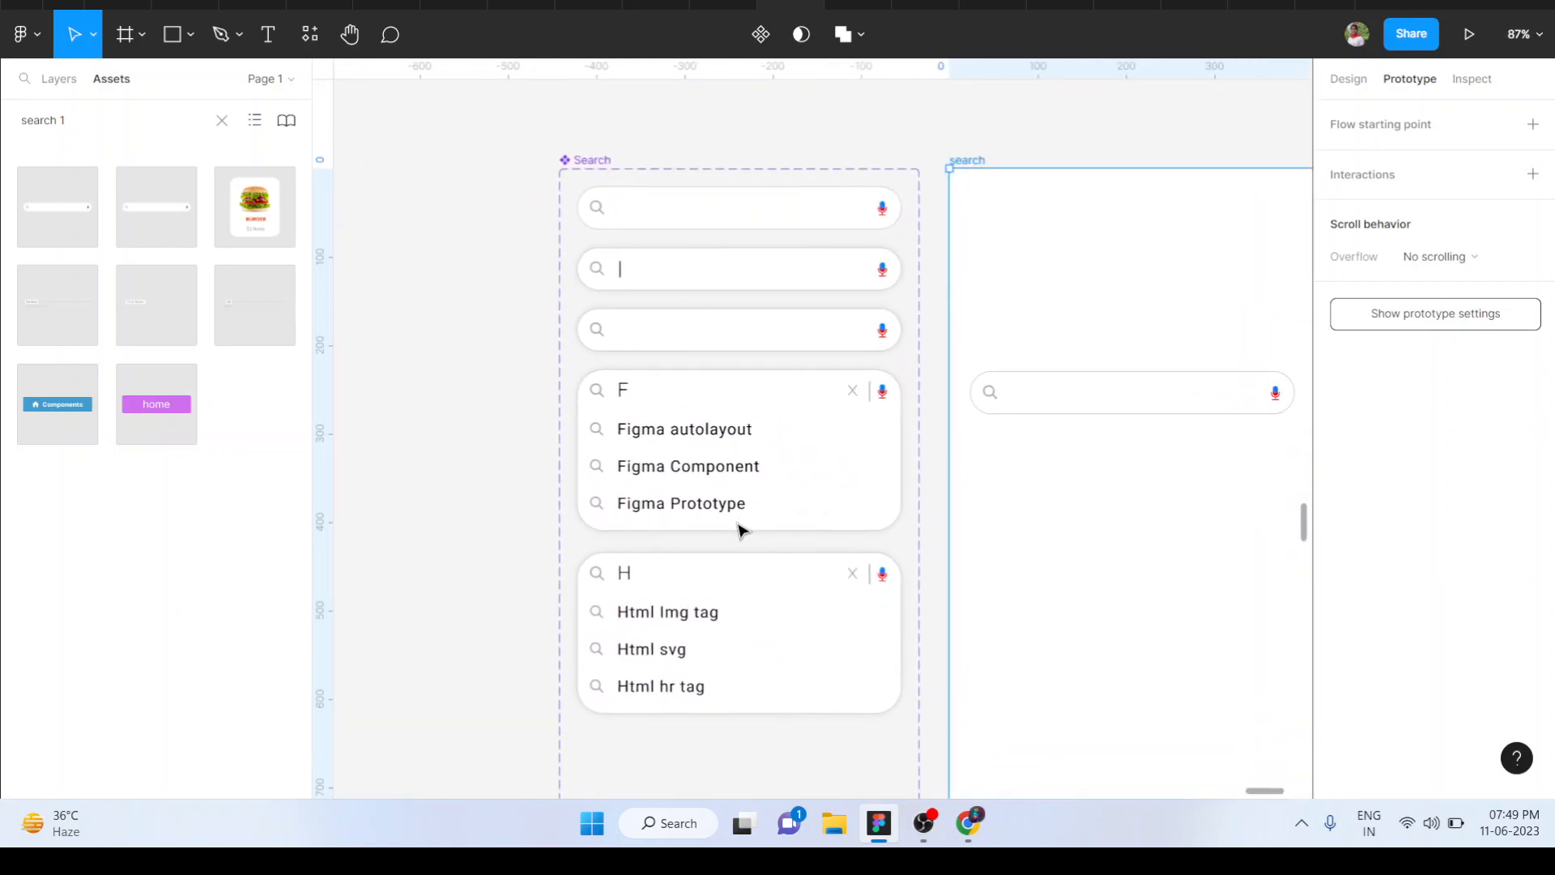
- Deselect the search frame and compare the prototype connections of the search 1 and Search component sets
{"action": "scroll", "coordinate": [737, 525], "scroll_direction": "right", "scroll_amount": 4}
{"action": "scroll", "coordinate": [737, 525], "scroll_direction": "right", "scroll_amount": 5}
{"action": "left_click", "coordinate": [949, 664]}
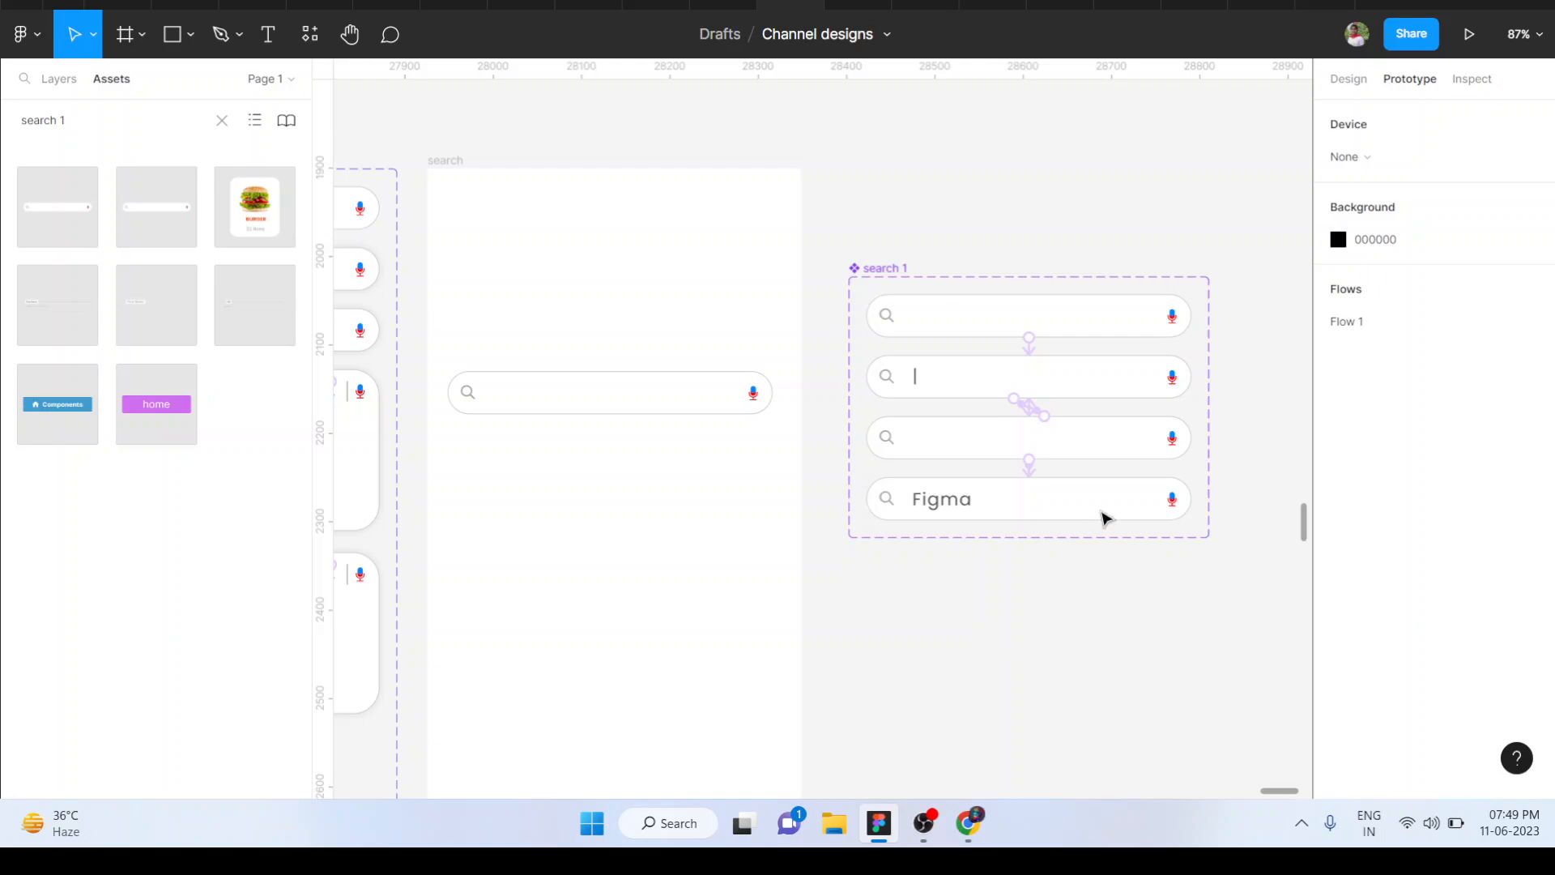
{"action": "scroll", "coordinate": [1045, 409], "scroll_direction": "down", "scroll_amount": 5}
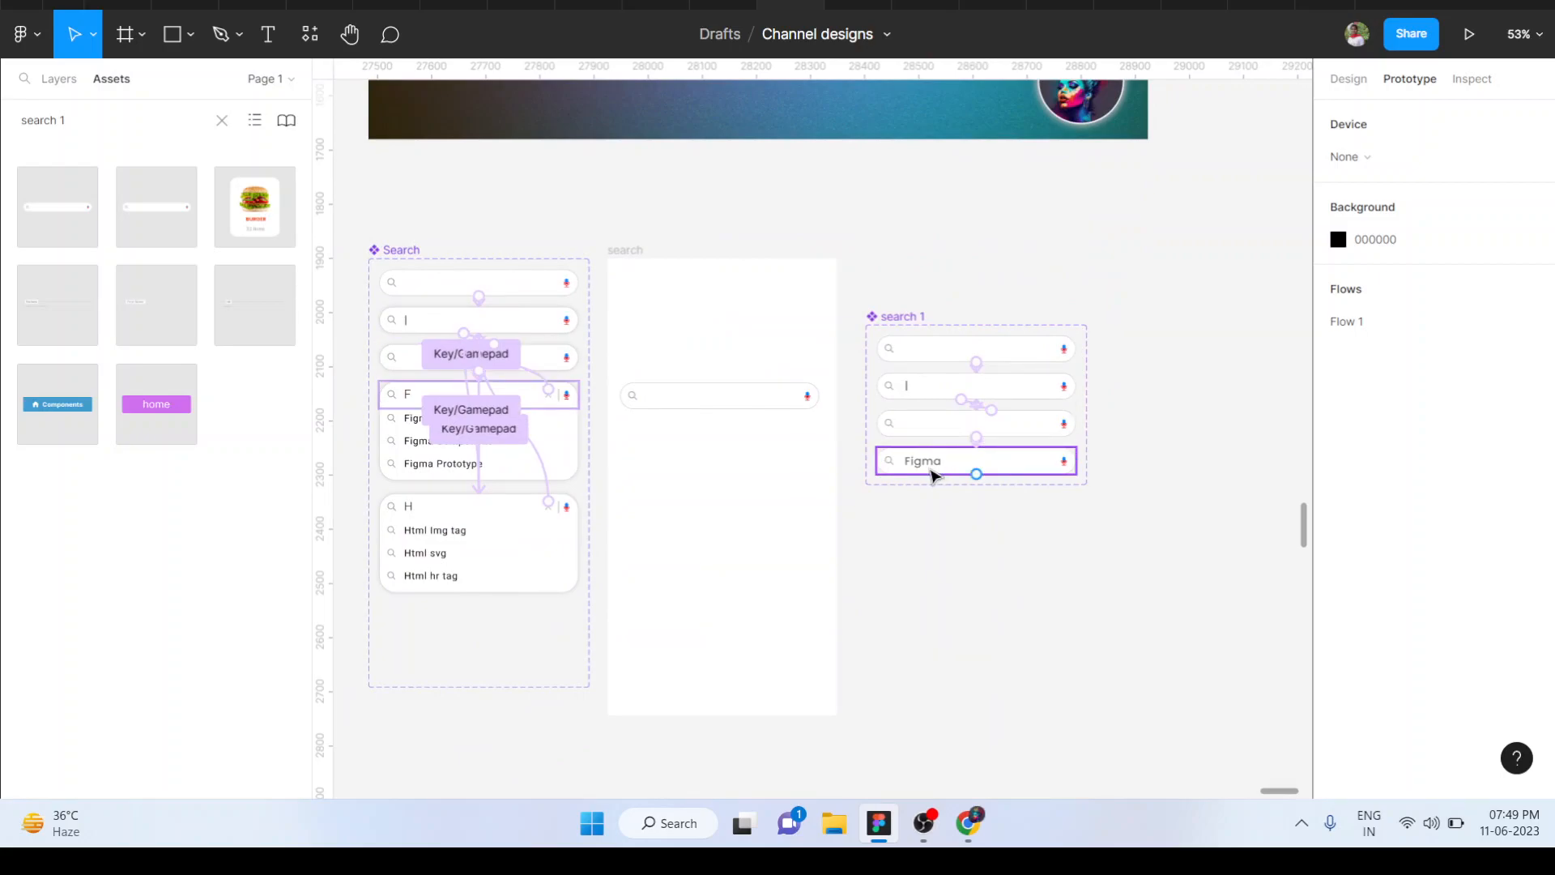
{"action": "scroll", "coordinate": [931, 475], "scroll_direction": "left", "scroll_amount": 2}
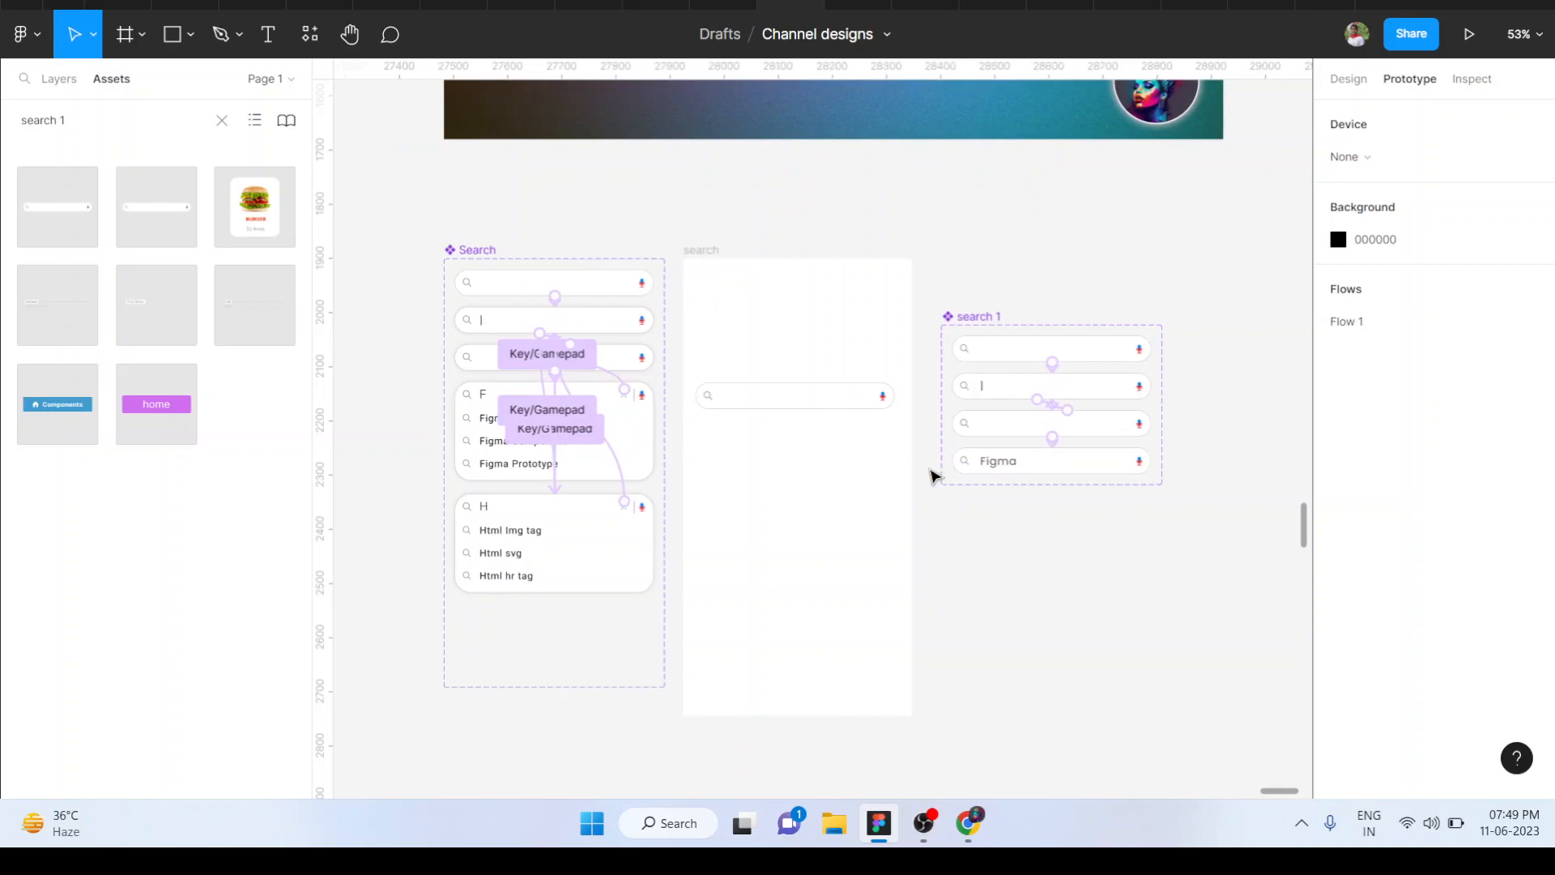
{"action": "scroll", "coordinate": [931, 475], "scroll_direction": "up", "scroll_amount": 3}
{"action": "scroll", "coordinate": [931, 475], "scroll_direction": "down", "scroll_amount": 2}
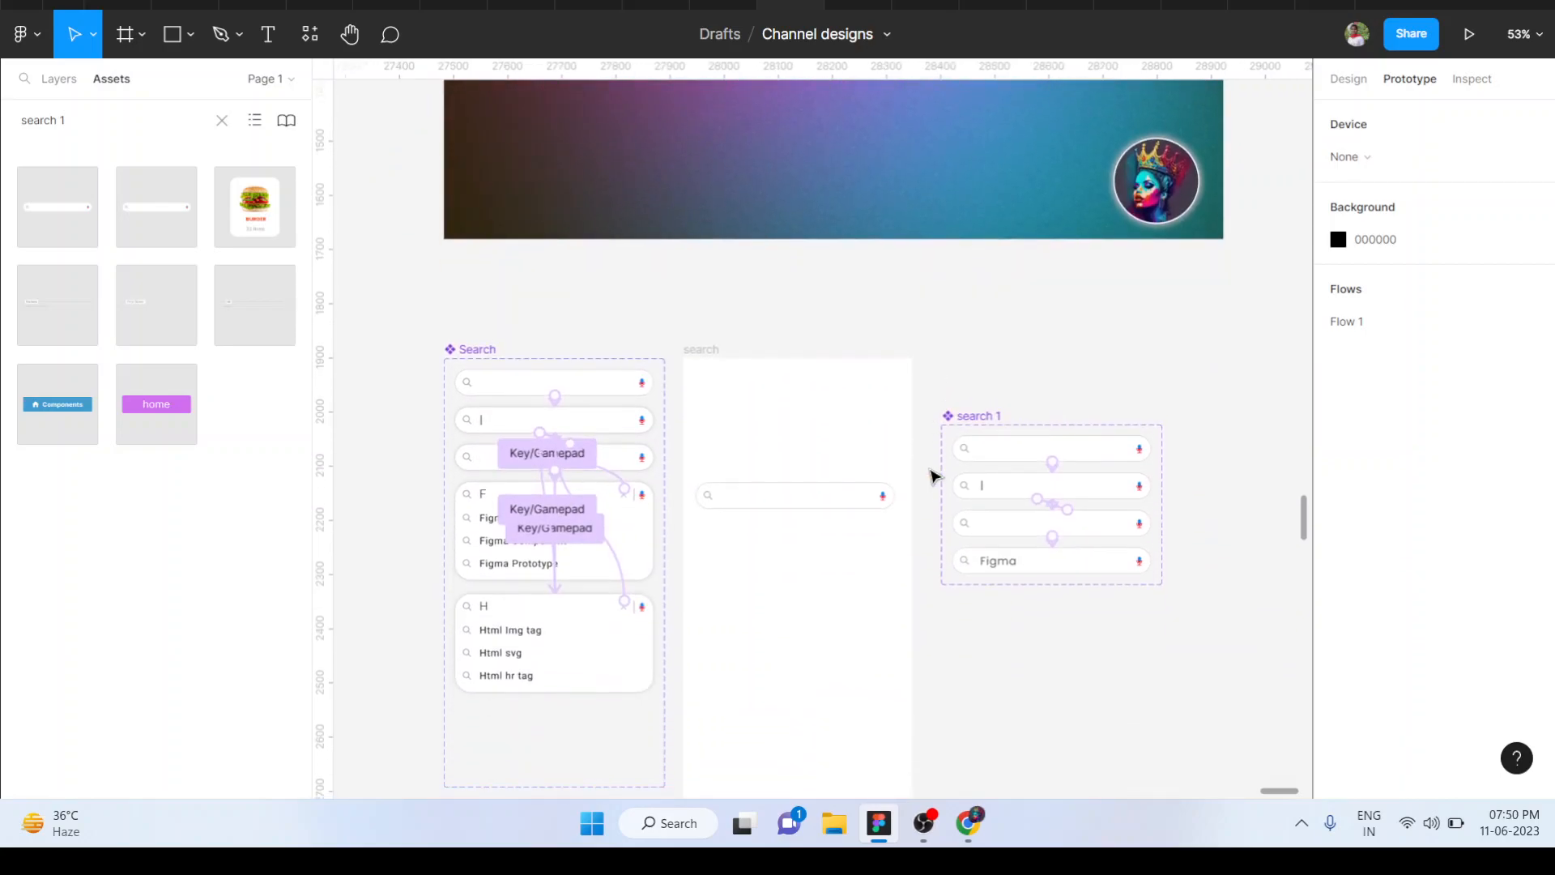